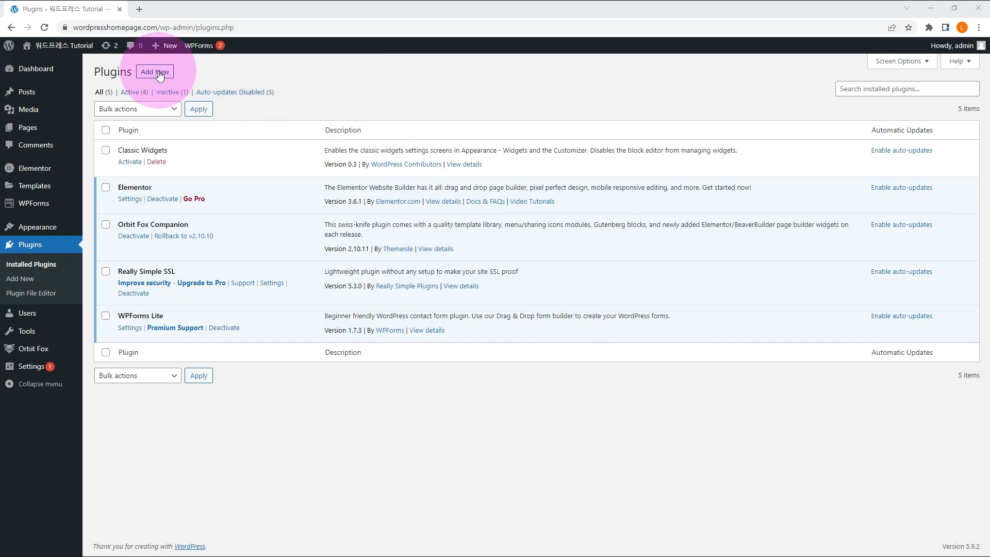
Search the plugin directory for bbpress, and install and activate the bbPress plugin
left_click(159, 74)
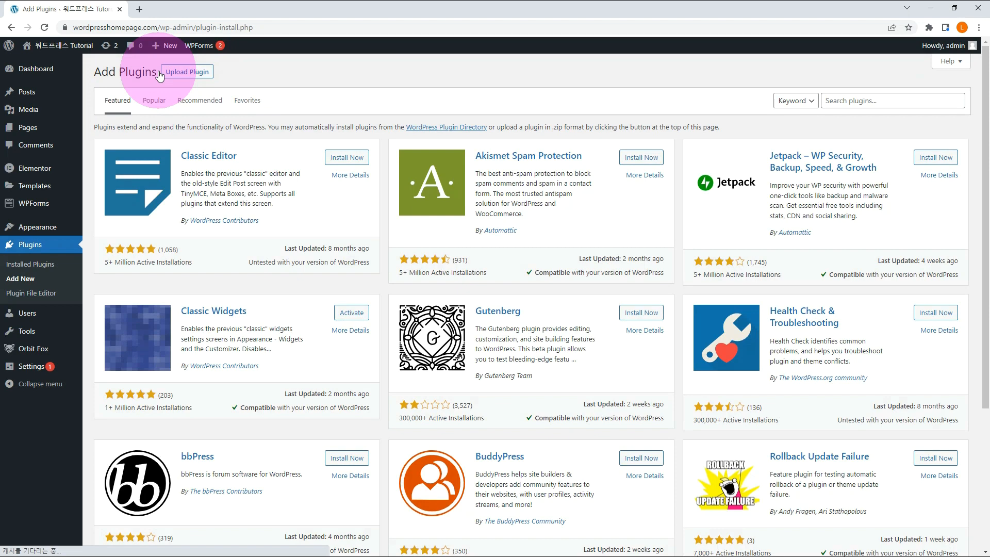
left_click(828, 94)
type("bbpress")
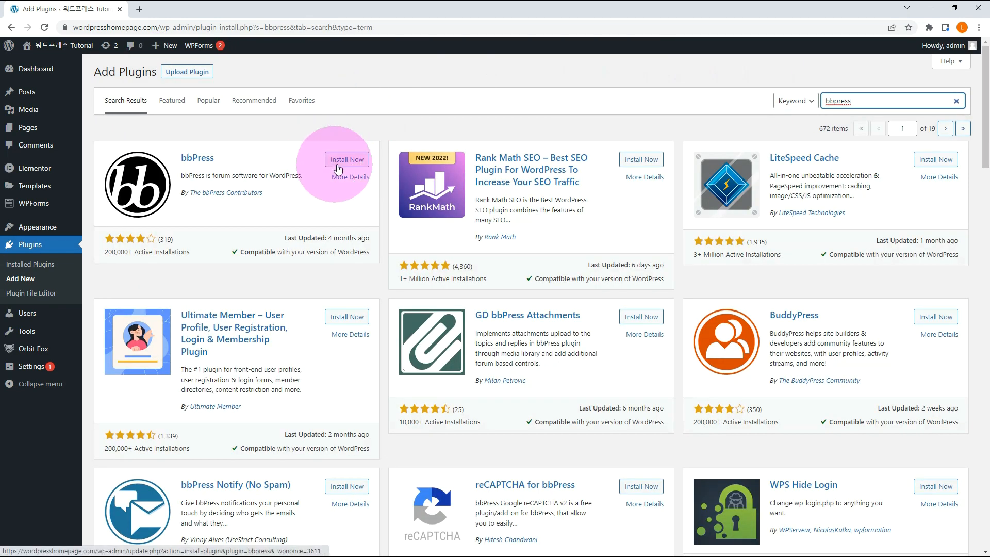
left_click(345, 162)
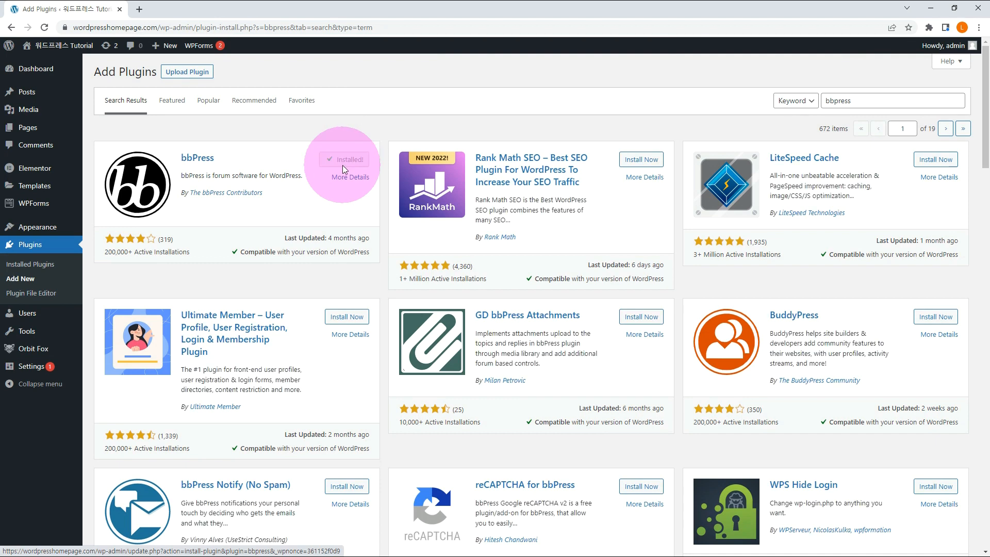
left_click(346, 162)
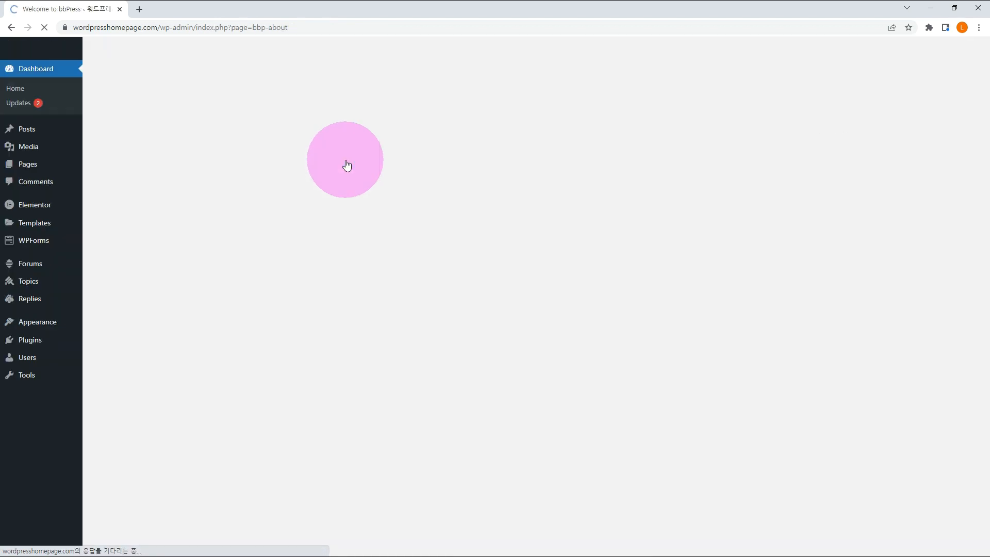
Search the plugin directory for elementskit, and install and activate the ElementsKit Elementor addons plugin
mouse_move(66, 349)
left_click(105, 355)
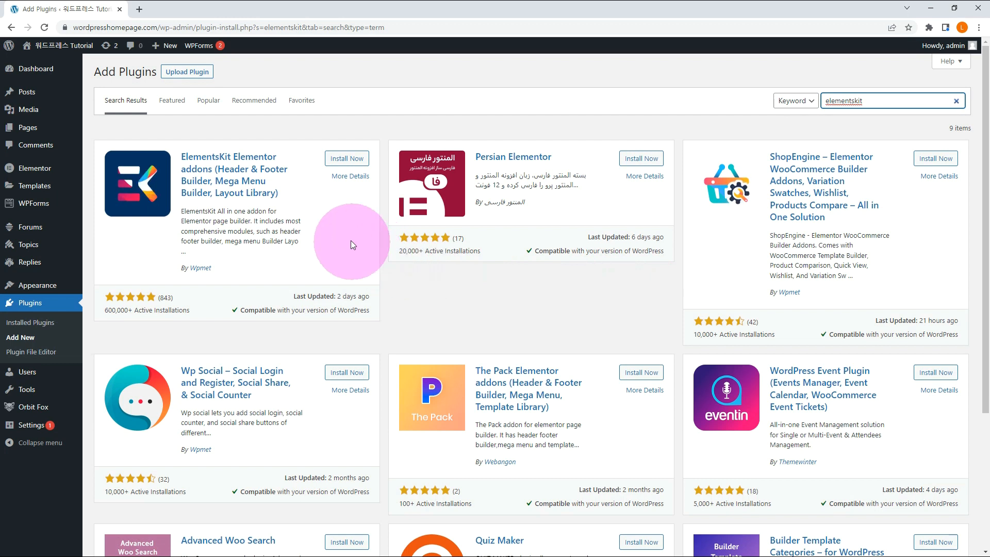
left_click(352, 161)
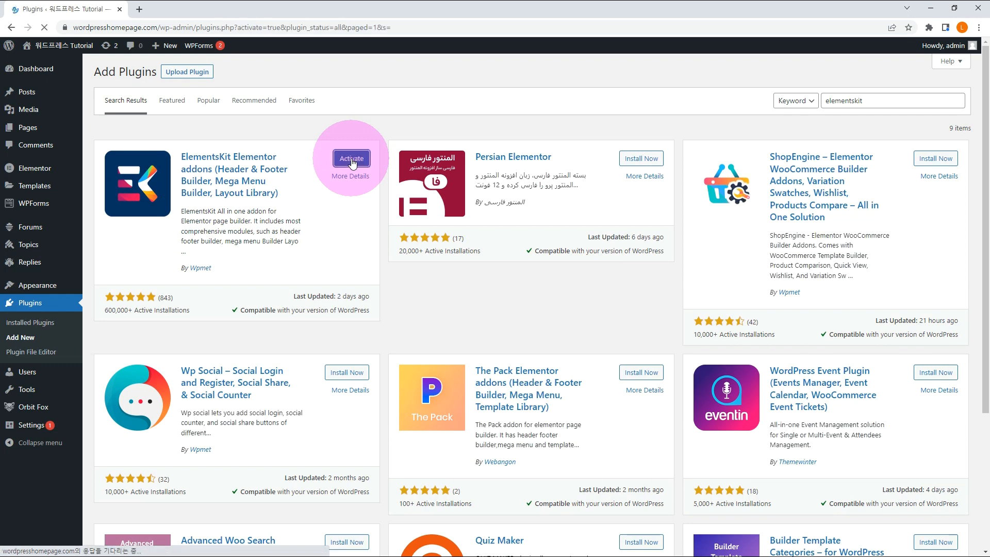
left_click(353, 161)
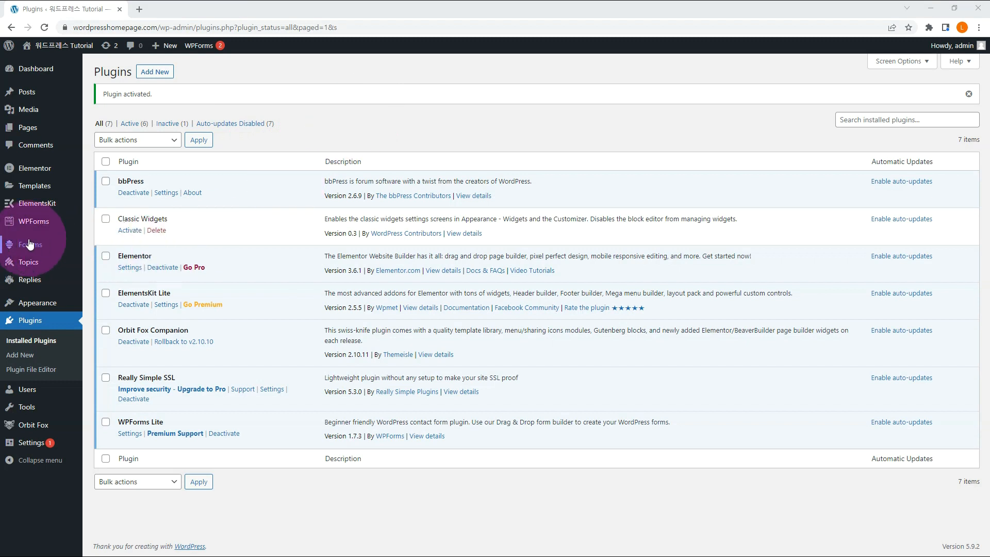
Create and publish a new forum titled BB_Board with the description Board
mouse_move(30, 244)
left_click(106, 246)
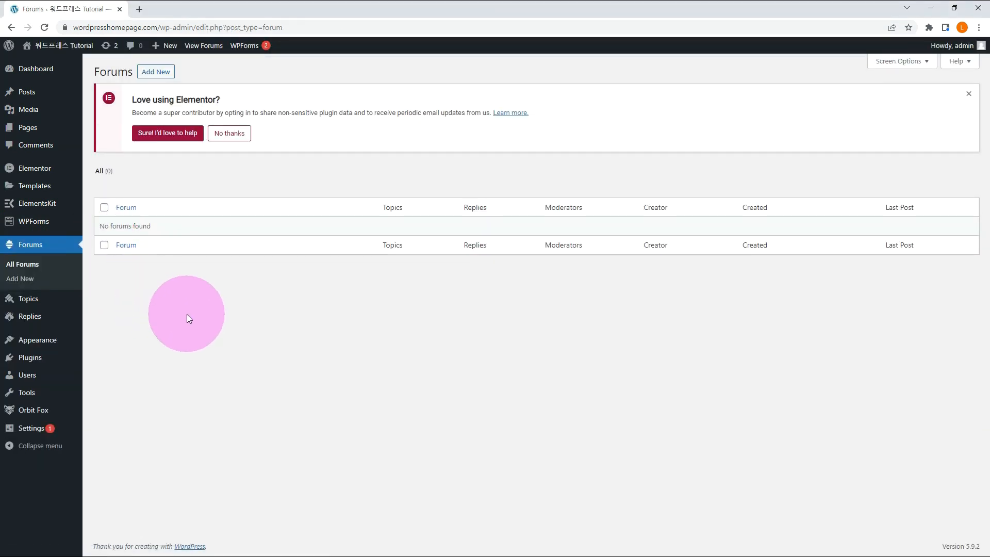
left_click(161, 73)
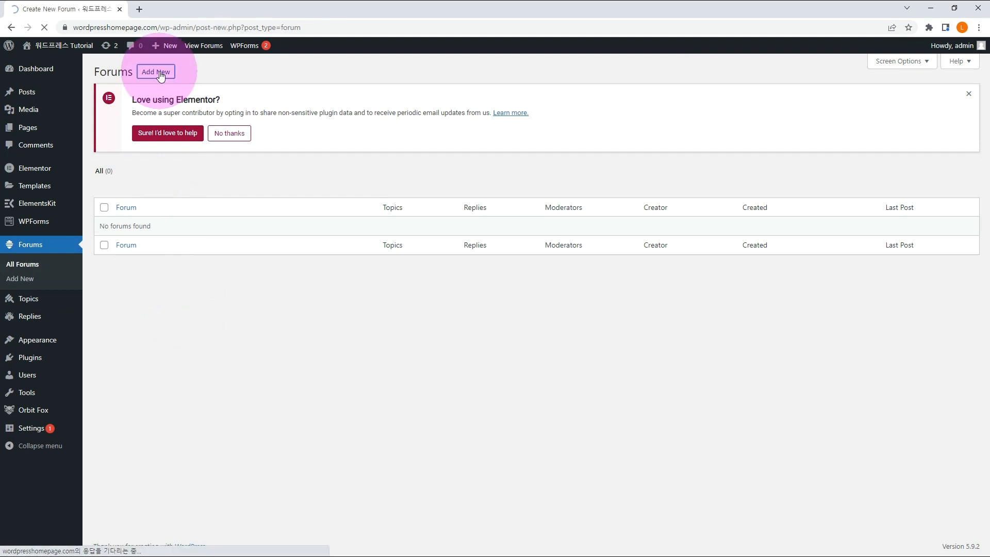
type("BB_Board")
left_click(187, 261)
type("Board")
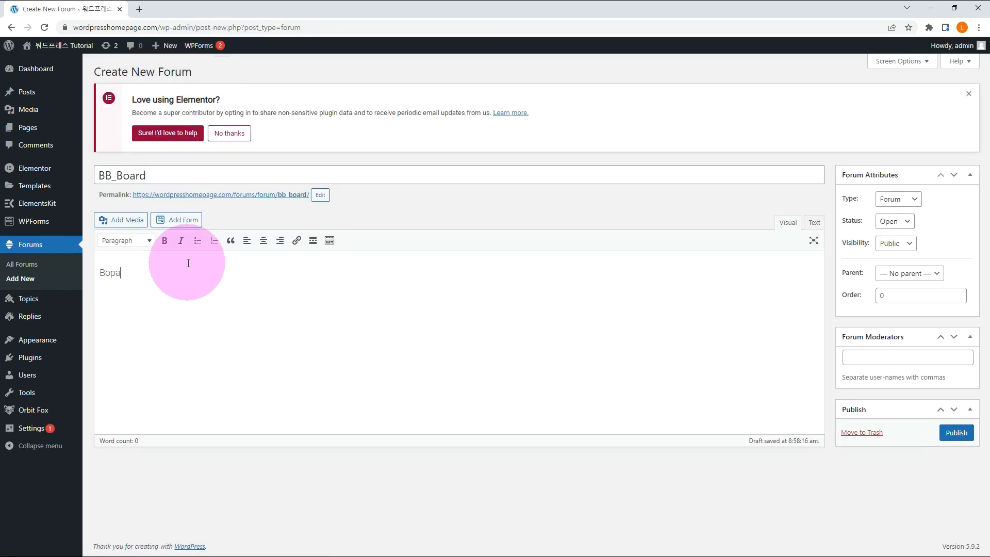
left_click(954, 433)
View the published BB_Board forum on the live site in a new tab and open the site's Forums index page
left_click(23, 264)
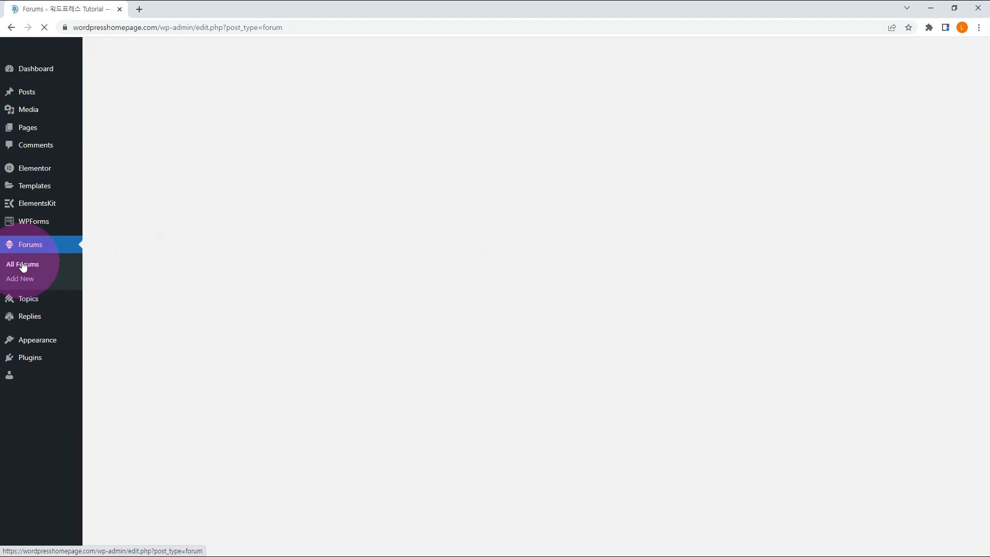
mouse_move(238, 243)
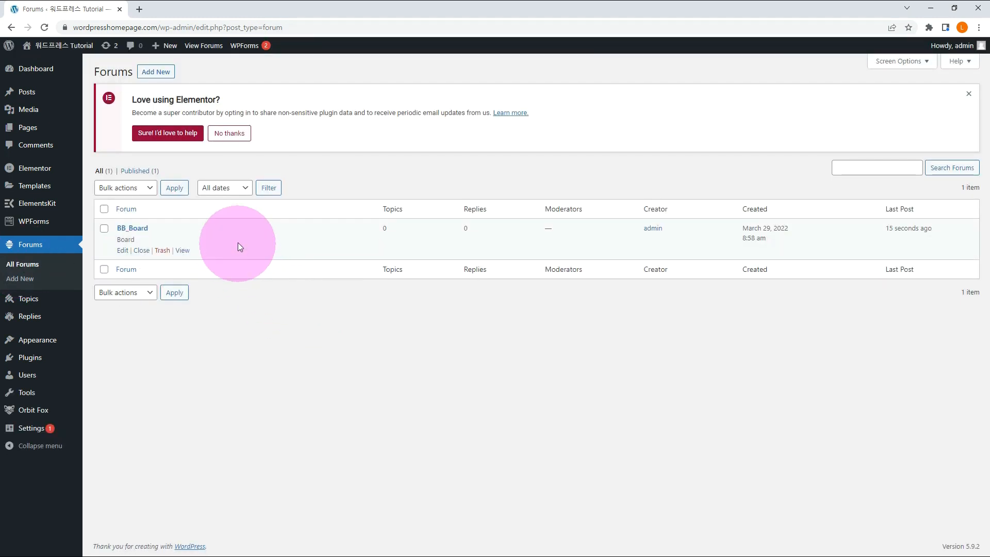
middle_click(183, 252)
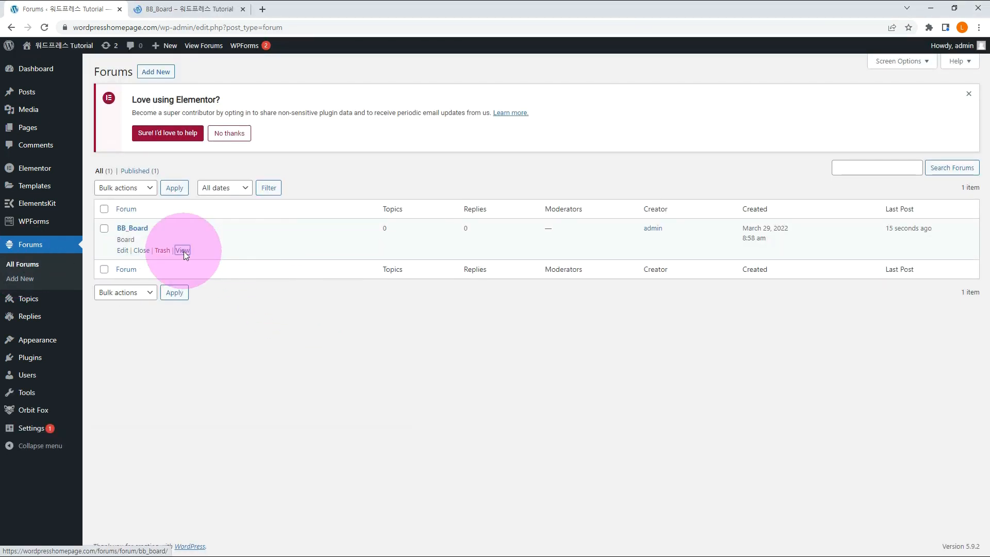
left_click(196, 11)
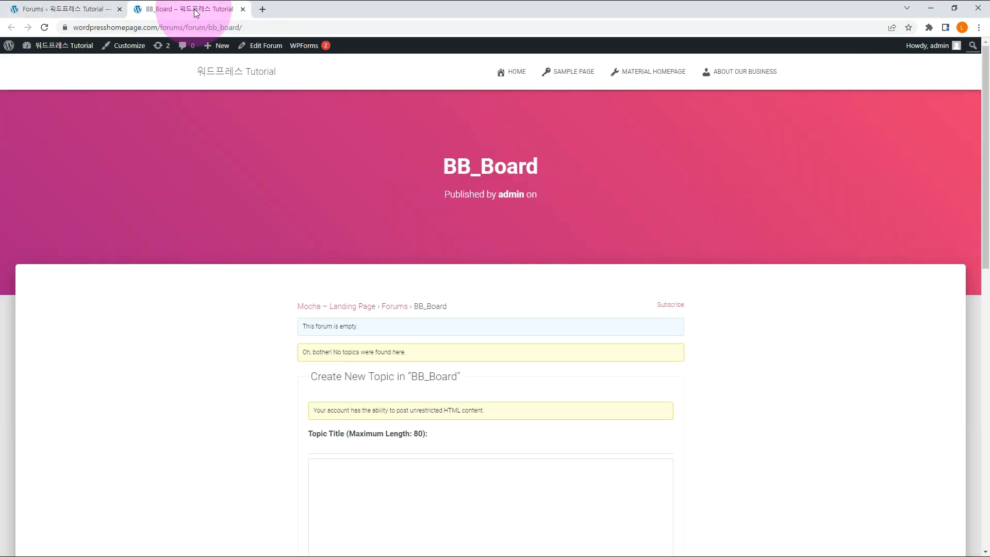
scroll(223, 287, "down", 3)
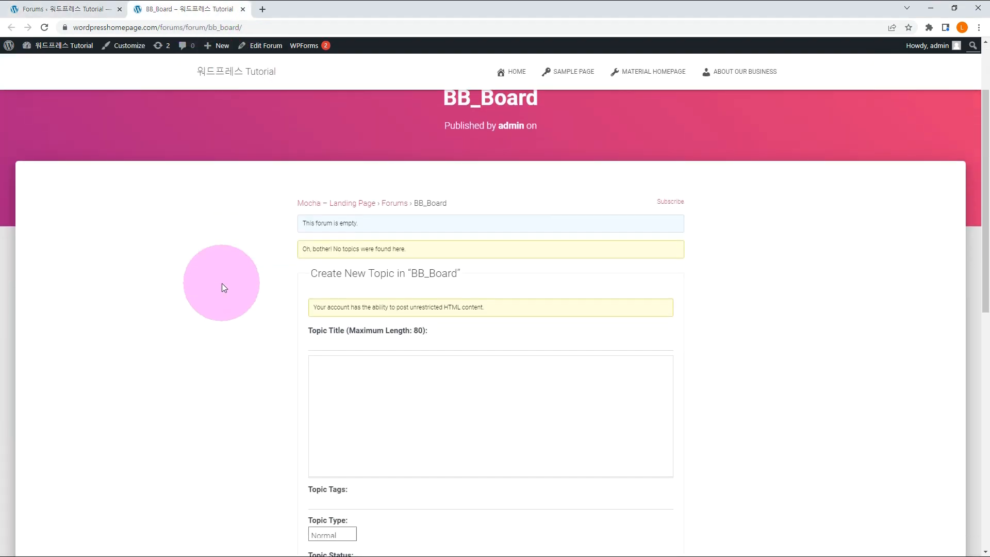
scroll(222, 284, "up", 2)
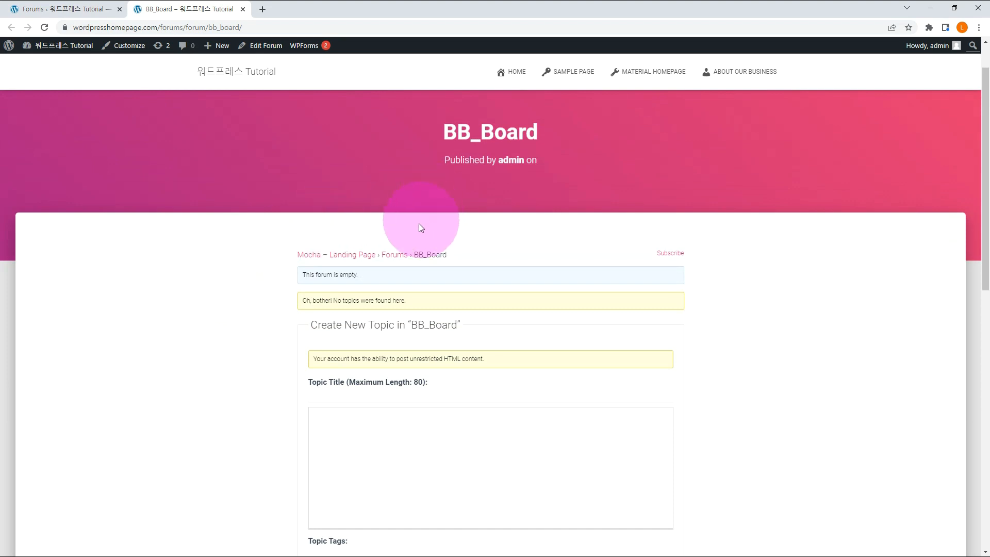
left_click(393, 258)
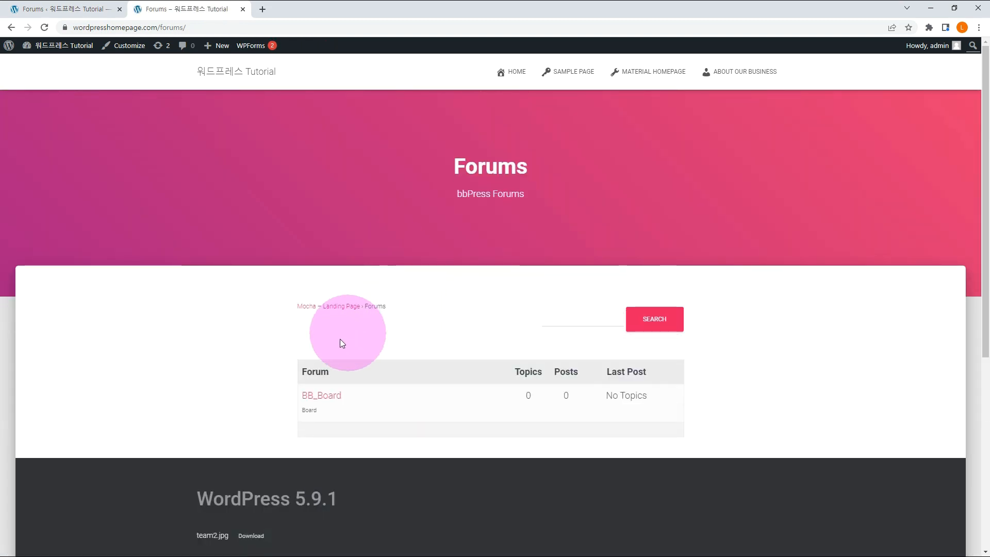
Create and publish a second forum titled 자유게시판 in the site admin
left_click(66, 9)
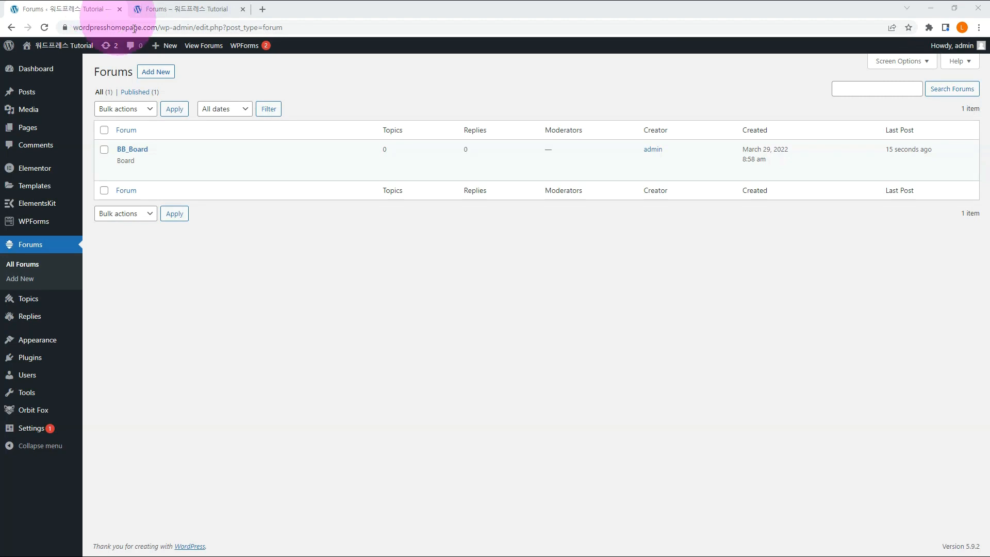
left_click(148, 72)
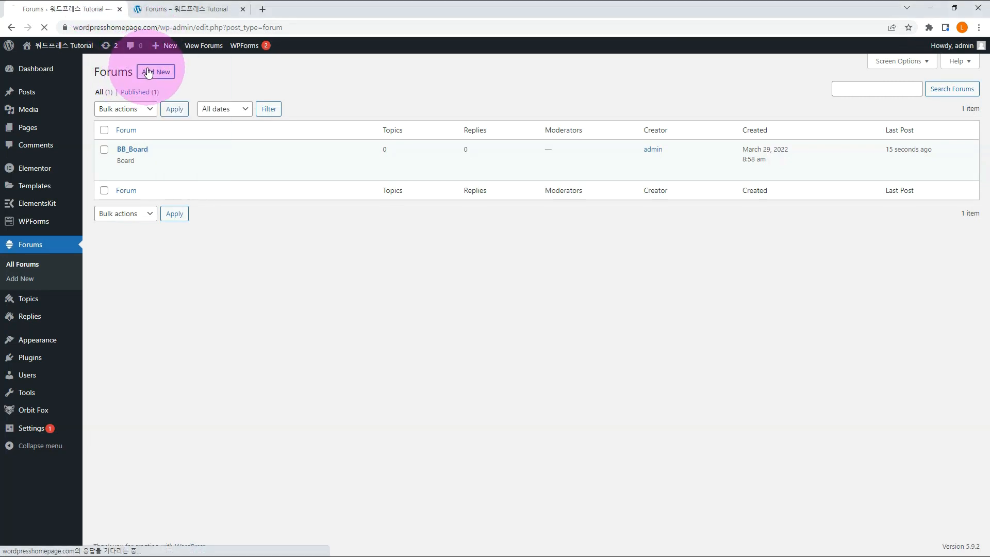
type("자")
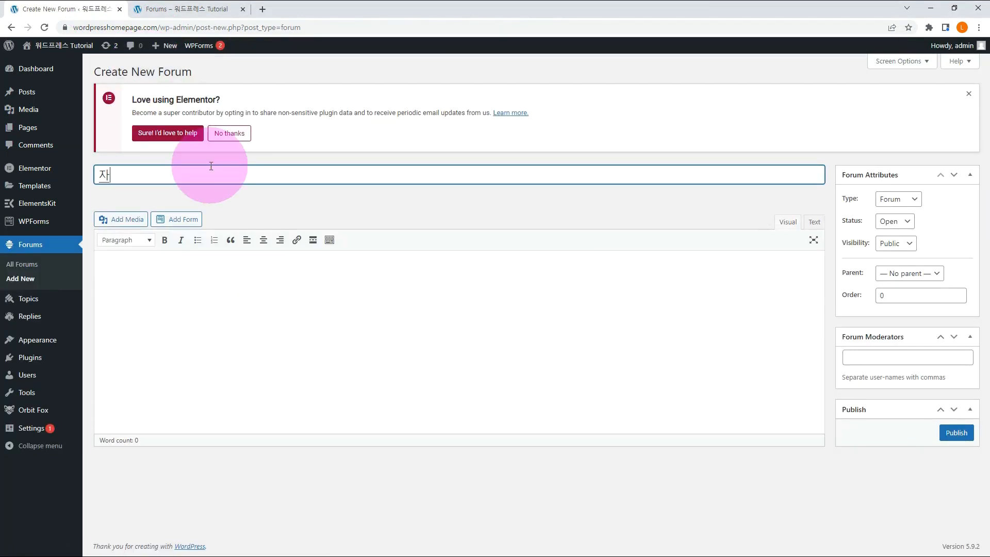
type("육게시판")
left_click(961, 434)
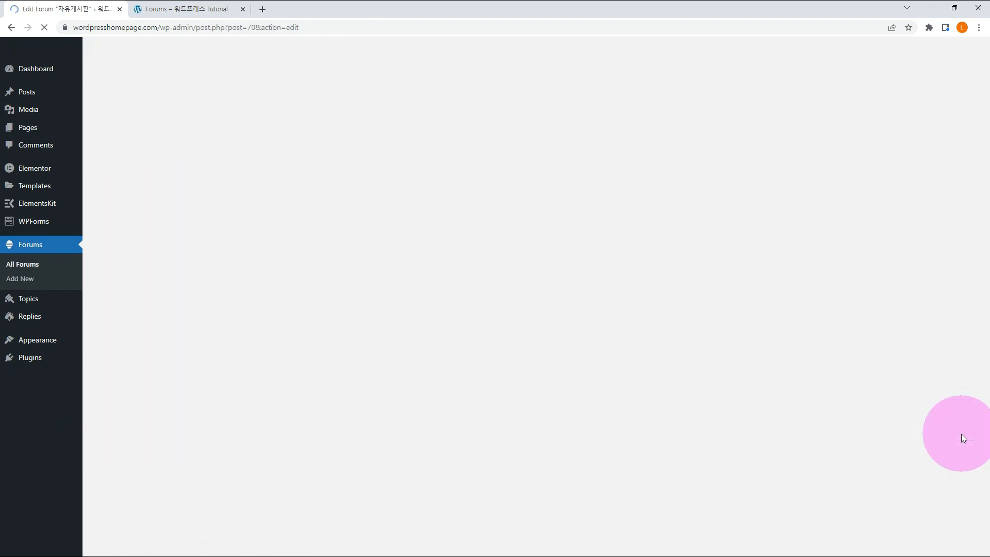
Check the list of all forums in the admin and reload the live Forums index page
left_click(29, 268)
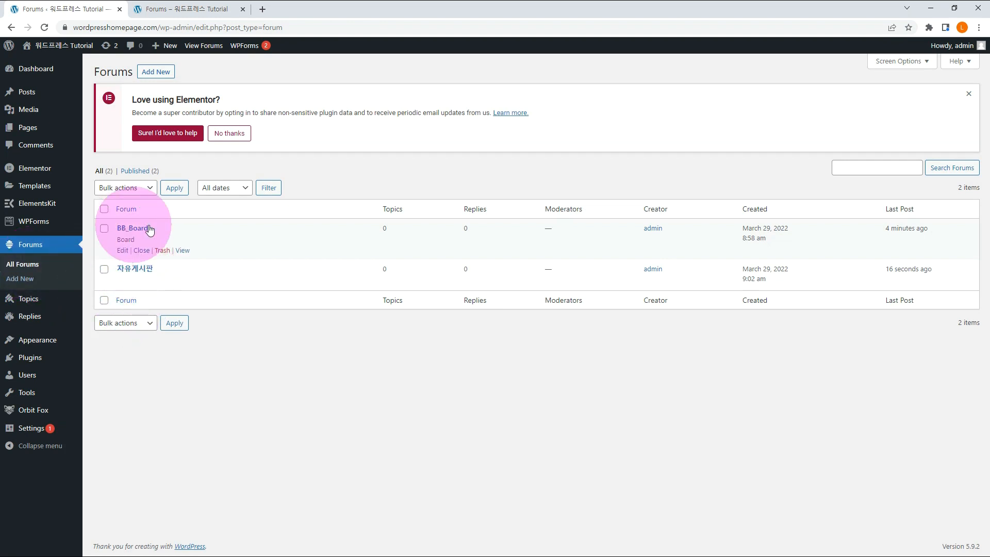
left_click(194, 11)
key("F5")
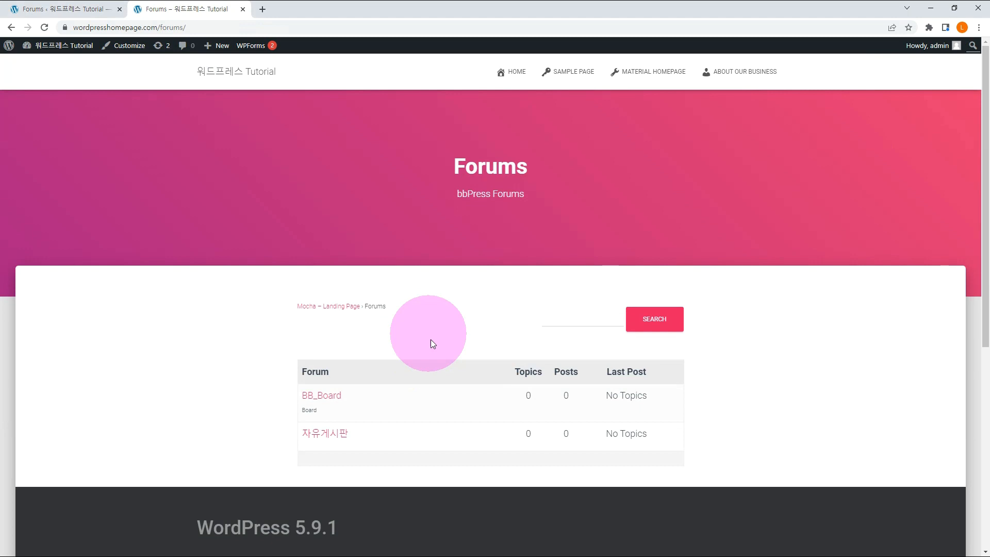
Try to submit a topic in the 자유게시판 forum with the content 워드프레스 플러그인 추천 목록 and no title
left_click(337, 442)
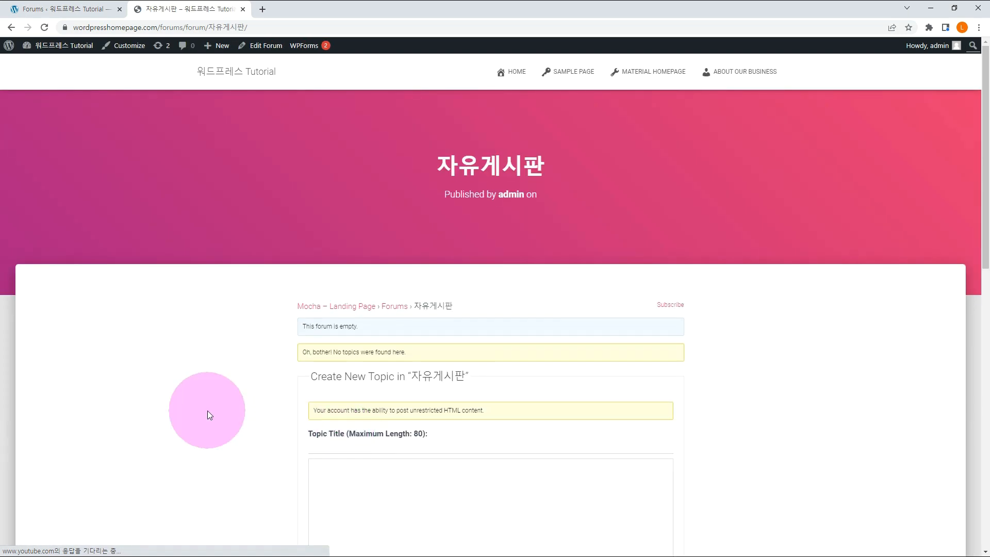
scroll(347, 420, "down", 1)
left_click(347, 420)
type("워드프레스 플러그인 추천 목록")
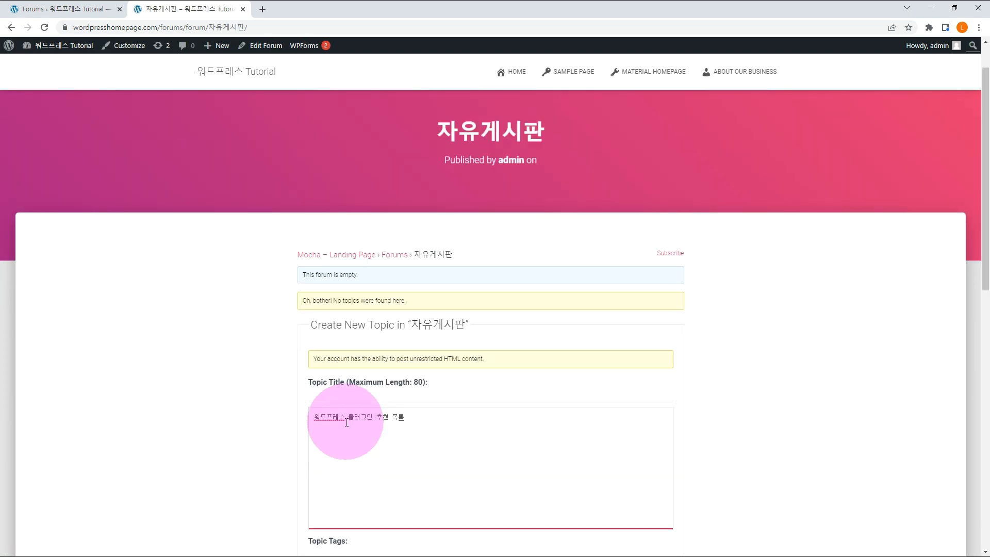
scroll(817, 357, "down", 2)
scroll(817, 357, "down", 2)
left_click(646, 470)
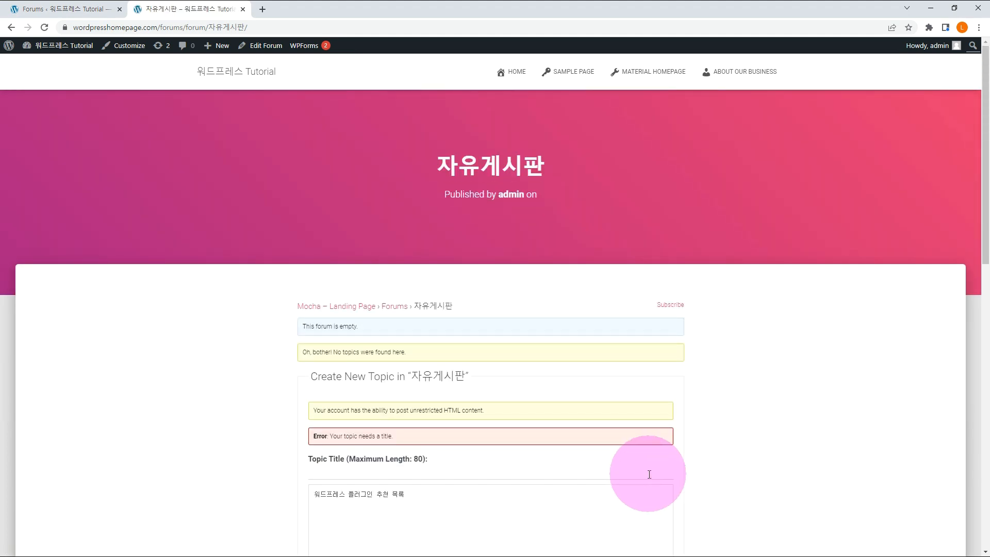
Post a topic titled 워드프레스 테마 설치 에러 with the content 워드프레스 설치 이슈 in BB_Board, and return to the forum page
left_click(321, 446)
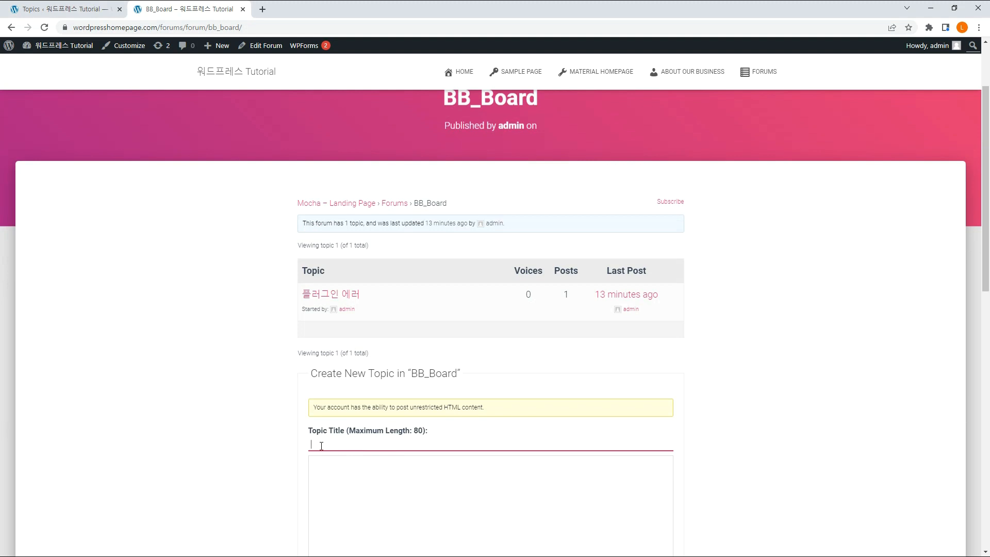
type("워드프레스 테마 설치 에러")
key("Tab")
type("워드프레스 설치 이슈")
scroll(717, 387, "down", 4)
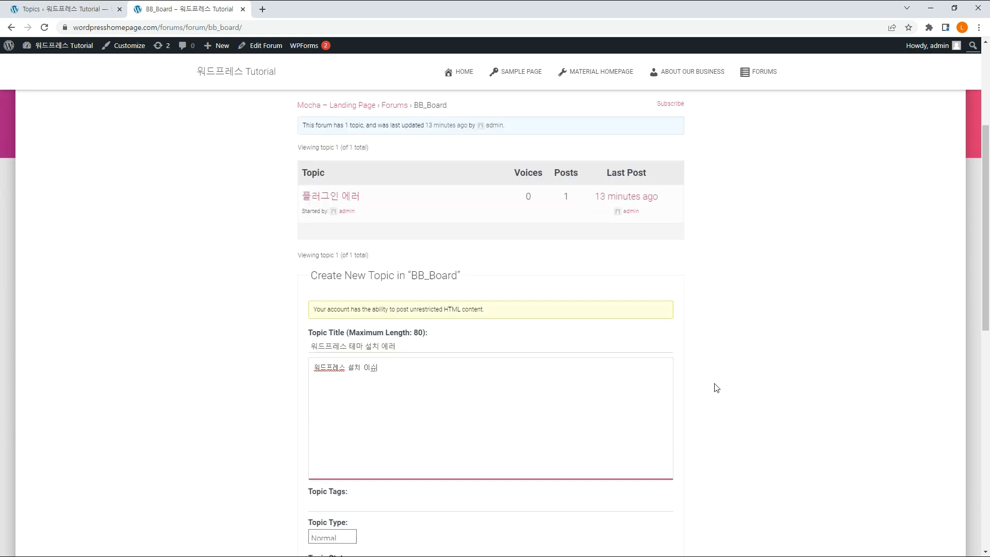
left_click(652, 520)
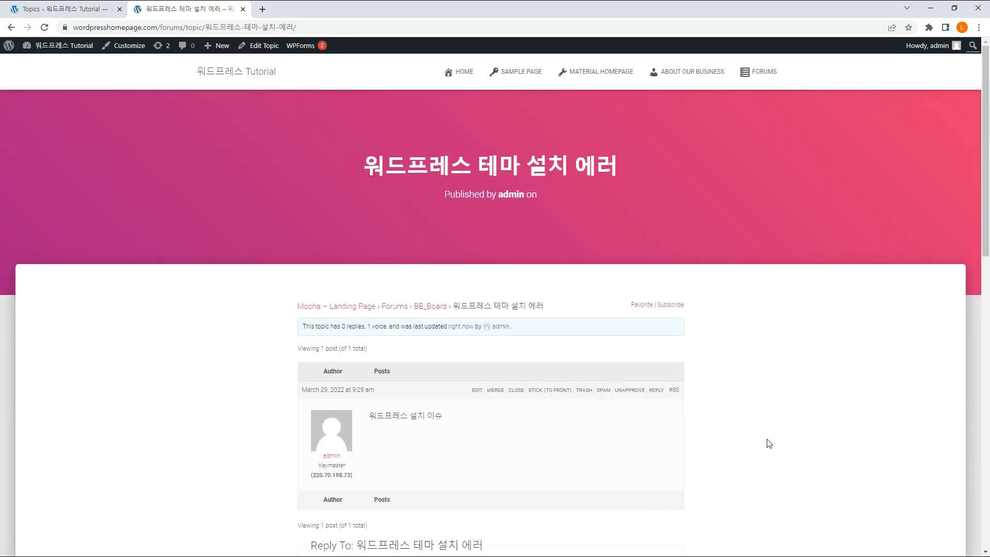
scroll(769, 444, "down", 2)
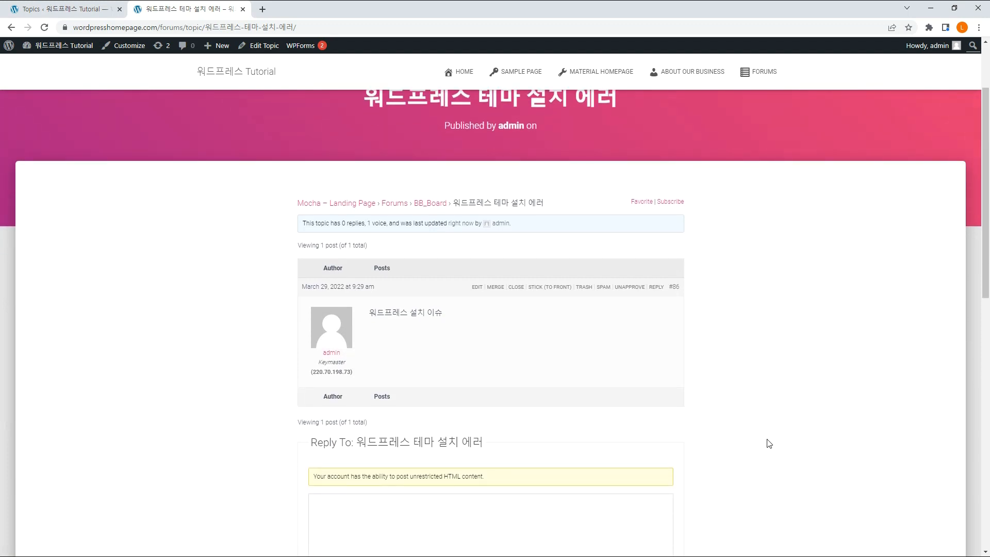
left_click(442, 204)
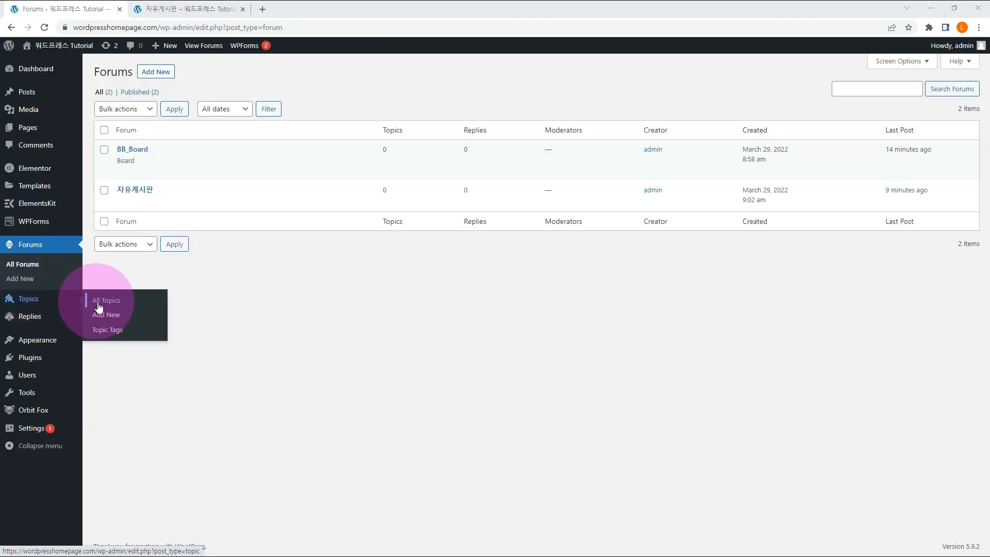
Create and publish a topic titled 워드프레스 설치 with the content 워드프레스 설치 관련 문제 in the 자유게시판 forum from the admin
left_click(120, 317)
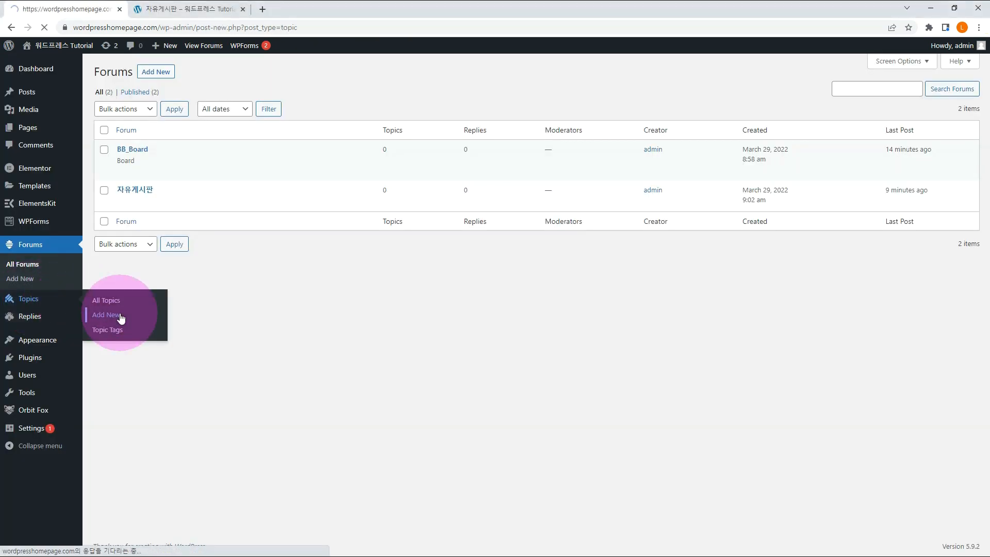
type("워드프레스 설치")
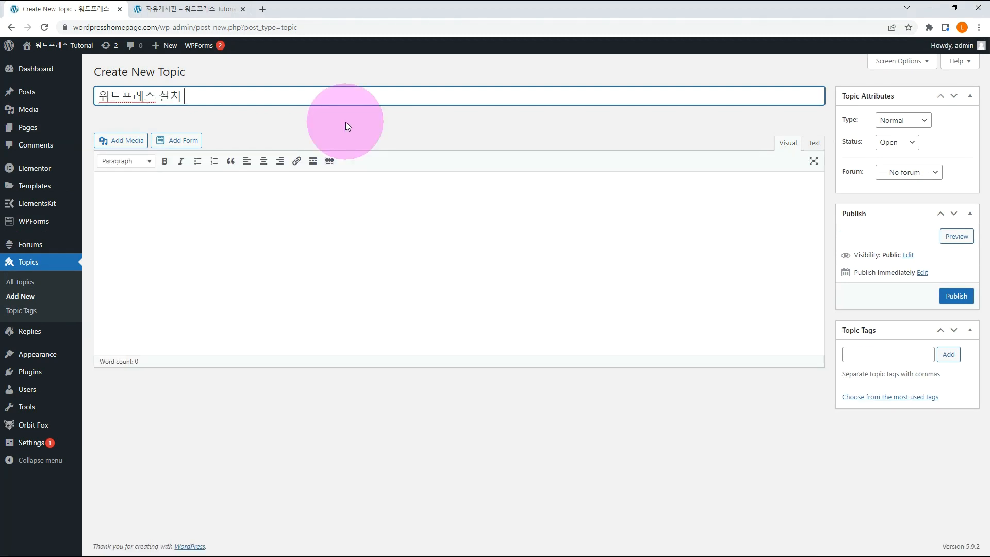
key("Tab")
type("워드프레스 설치 관련 문제")
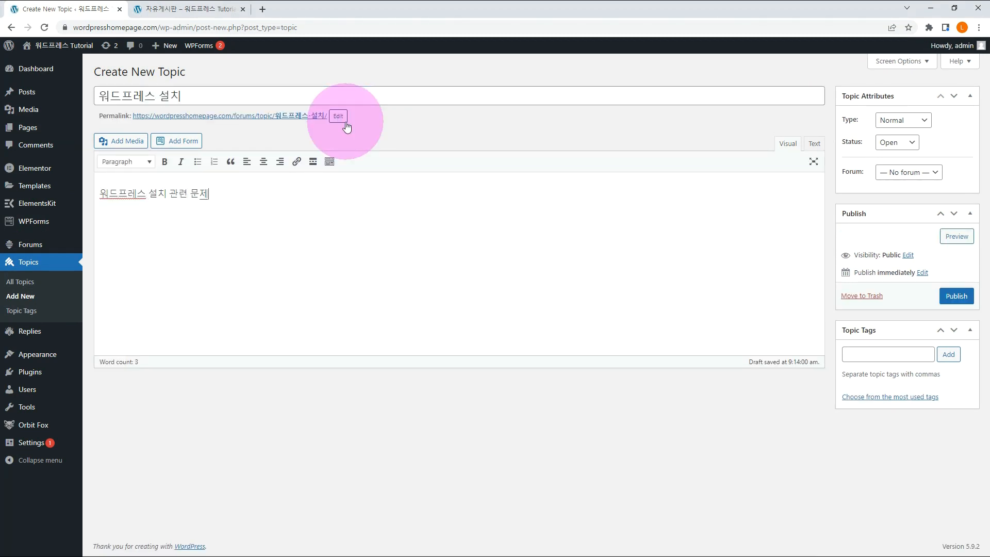
left_click(916, 178)
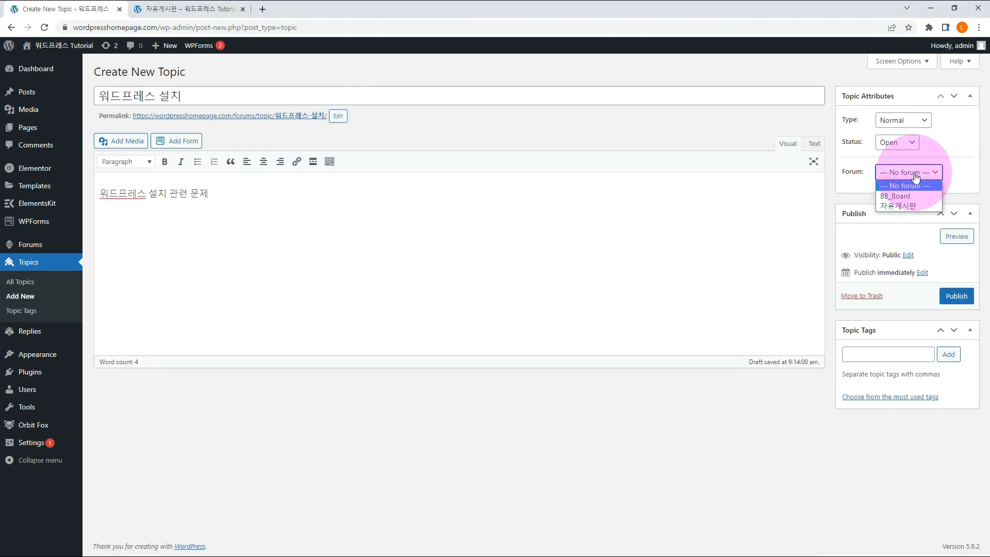
left_click(902, 205)
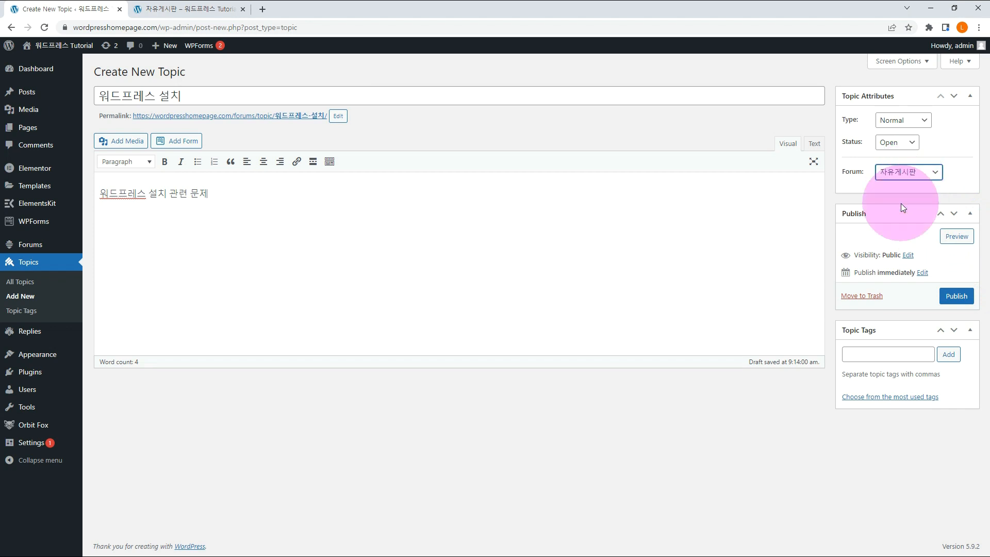
left_click(951, 297)
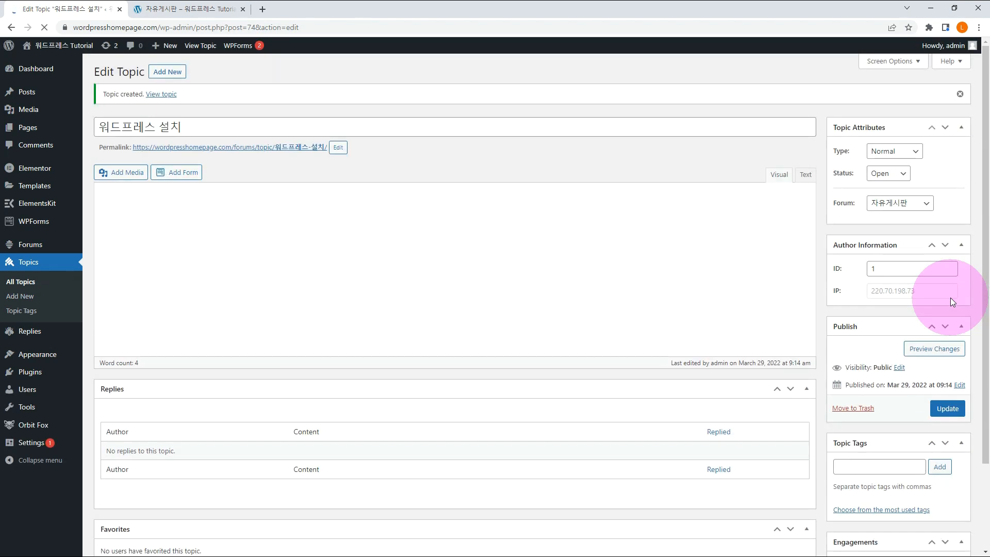
Check the new topics in the admin topic list and on the live 자유게시판 page, and open the topic Is WordPress Made for Me?
left_click(21, 282)
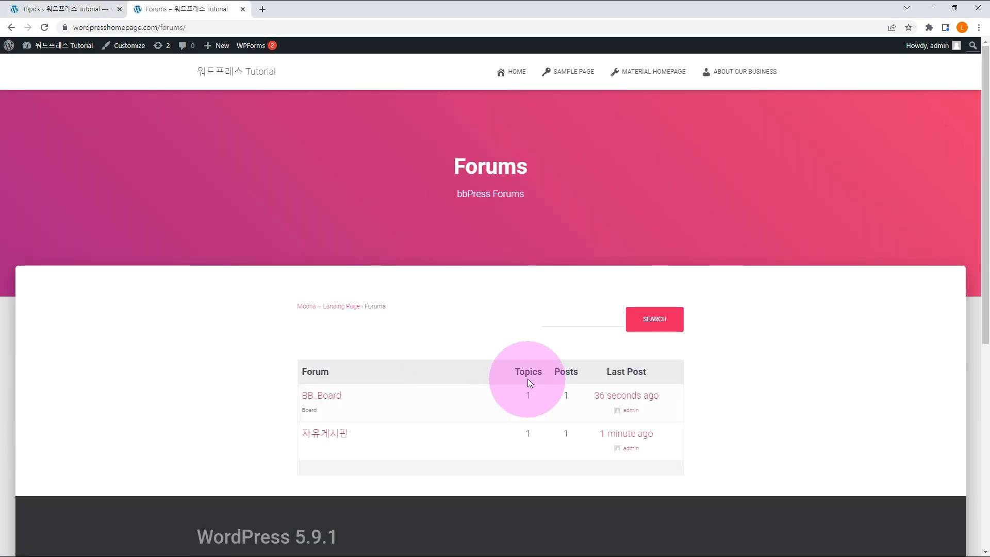
left_click(528, 433)
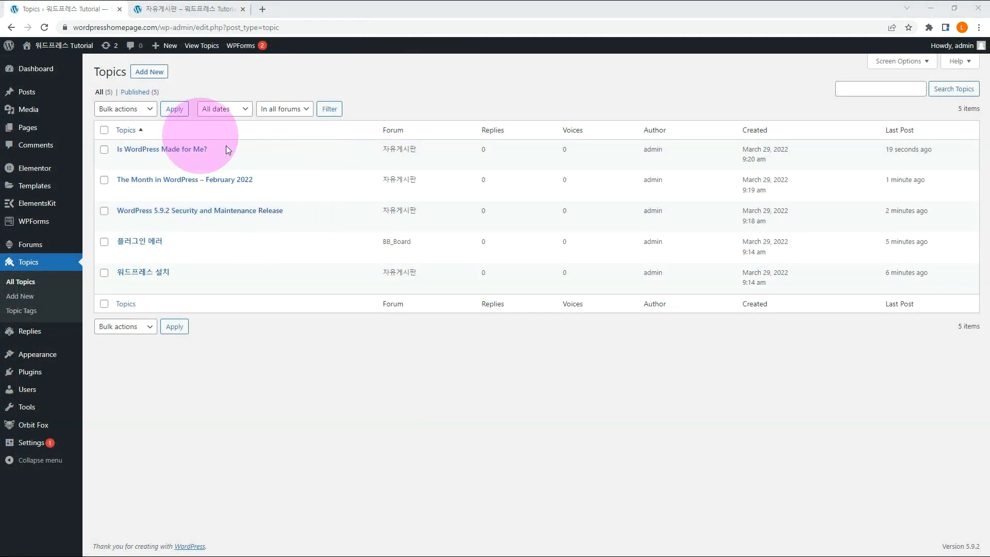
left_click(187, 10)
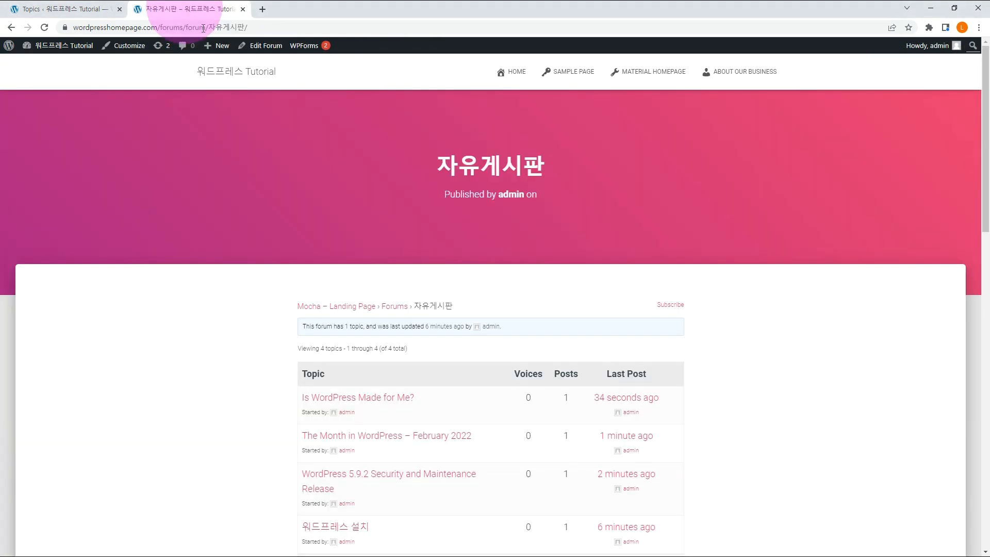
scroll(810, 314, "down", 3)
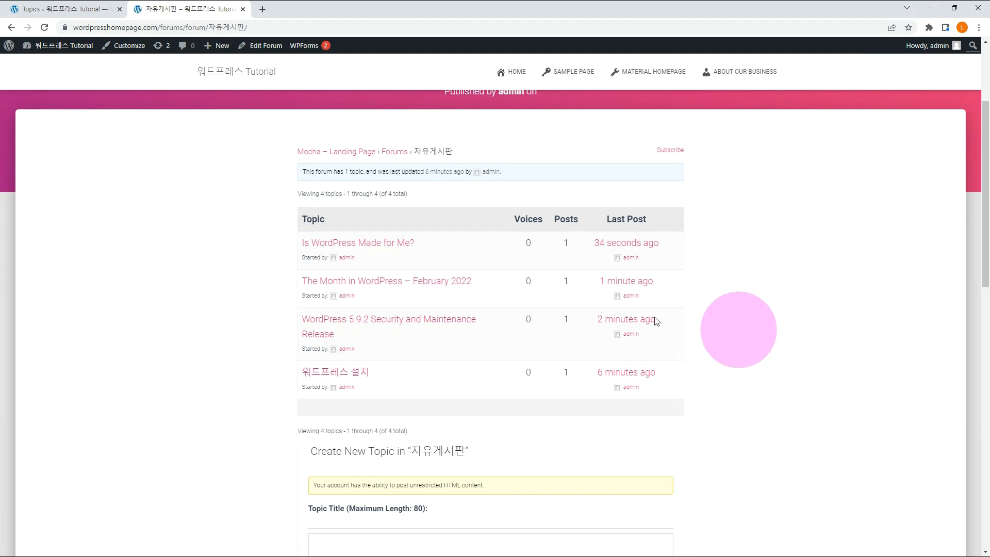
left_click_drag(299, 238, 433, 287)
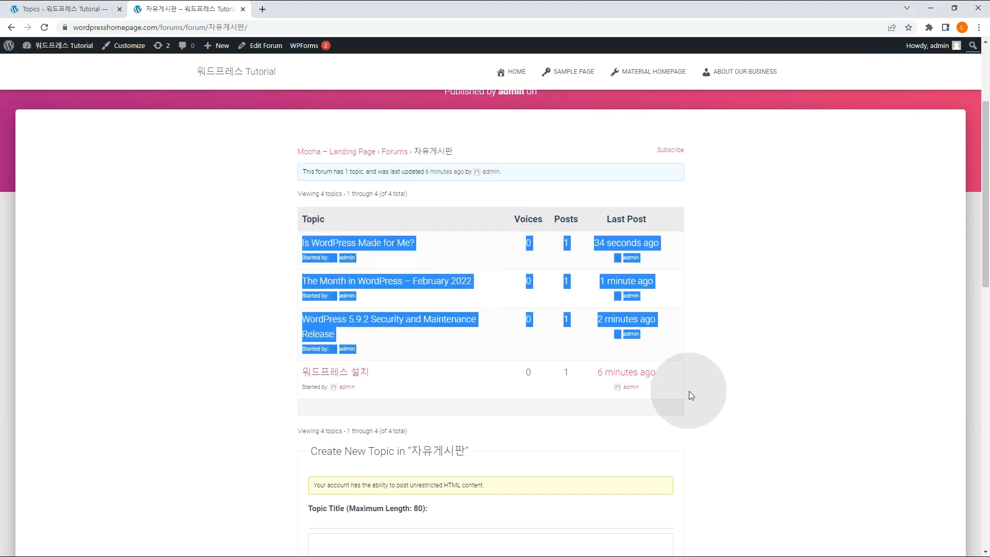
left_click(791, 388)
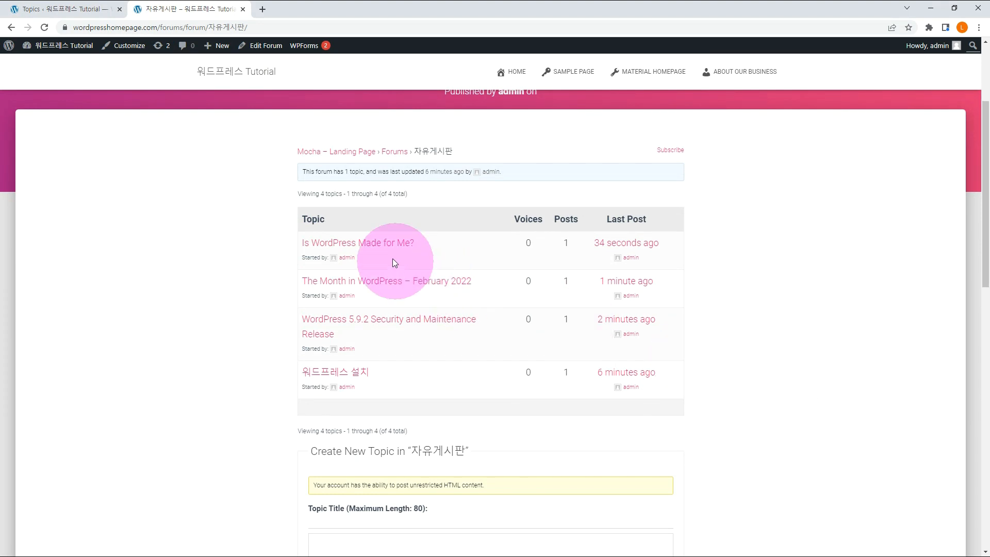
left_click(376, 243)
Return to the site admin and open the Appearance Menus page in a new browser tab
left_click(62, 5)
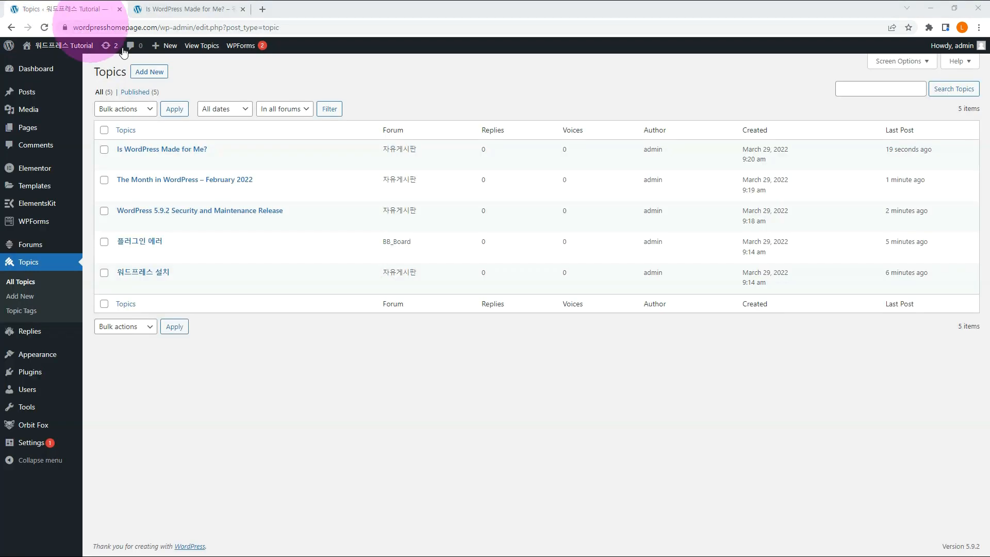
mouse_move(30, 355)
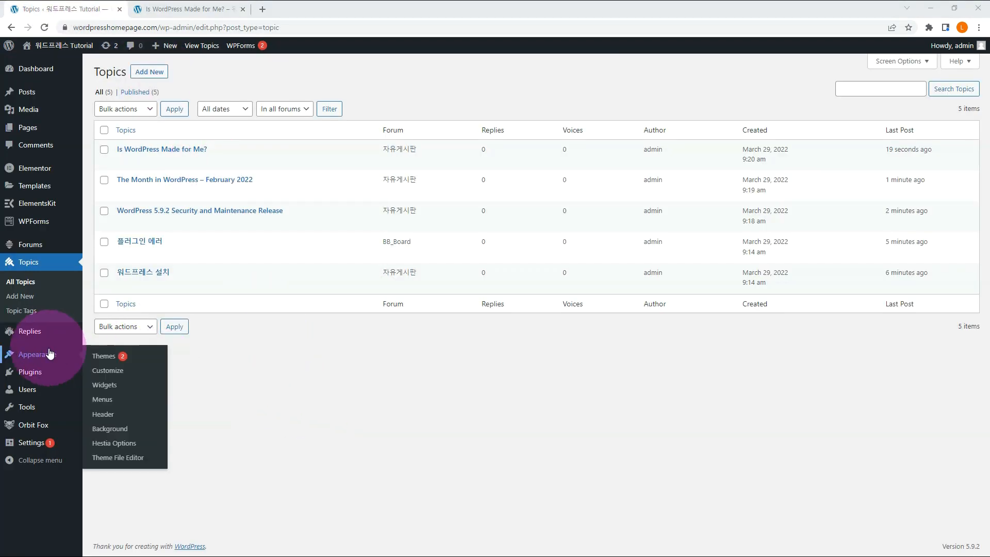
middle_click(110, 403)
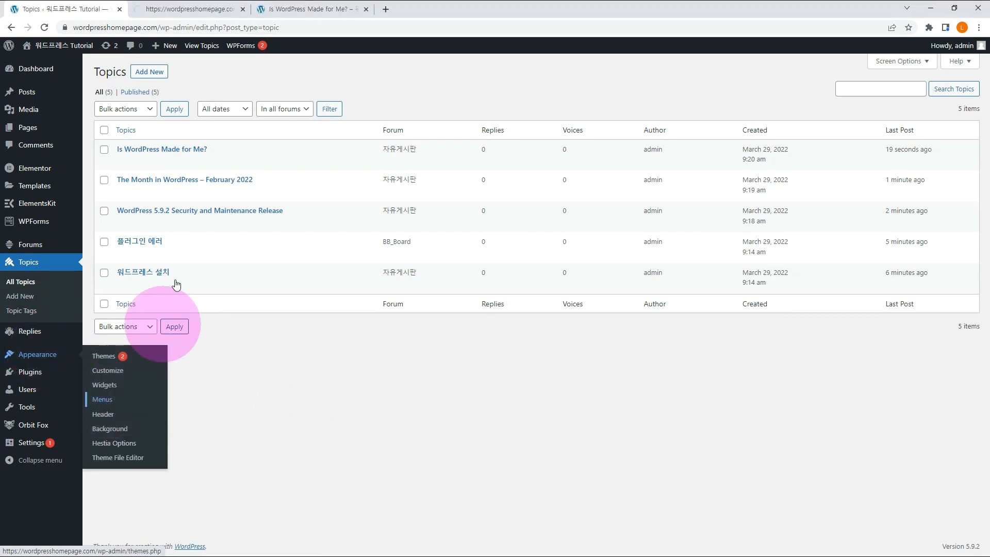
left_click(186, 12)
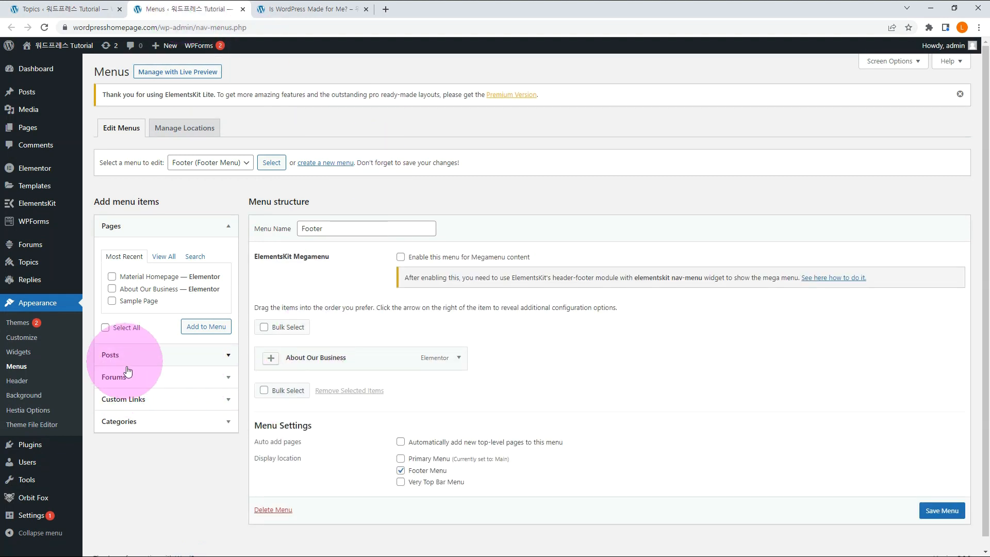
Hide the Forums section through the screen options of the Menus page and show it again
left_click(902, 62)
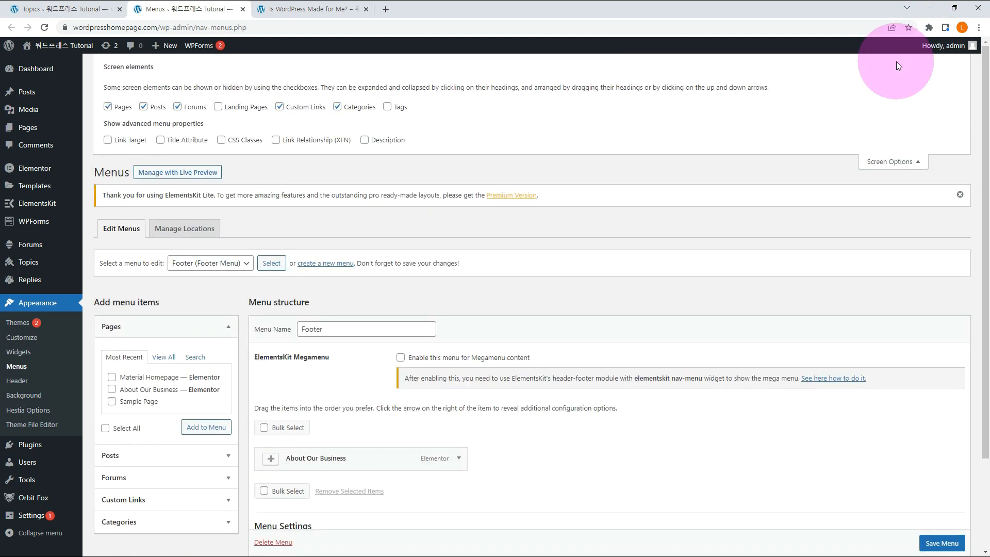
left_click(178, 108)
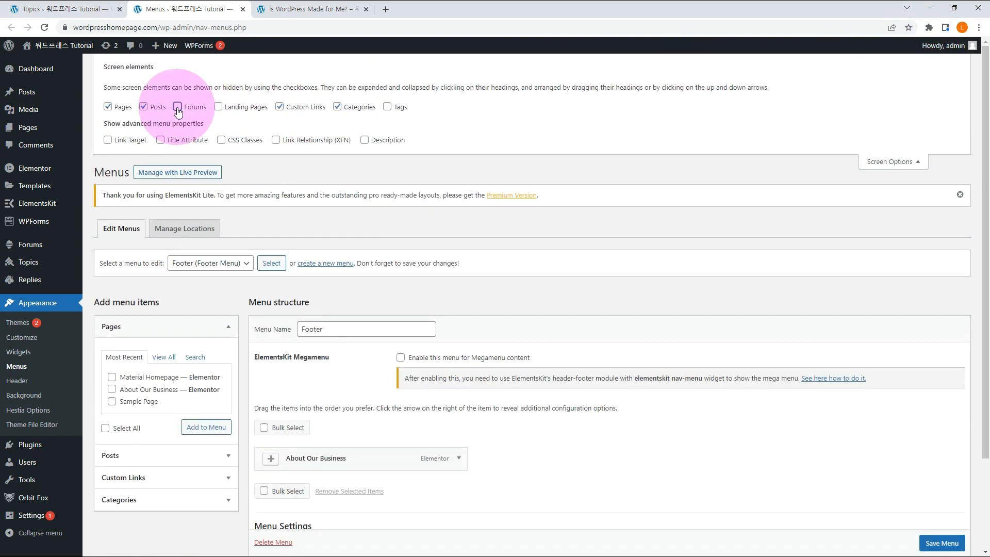
left_click(177, 107)
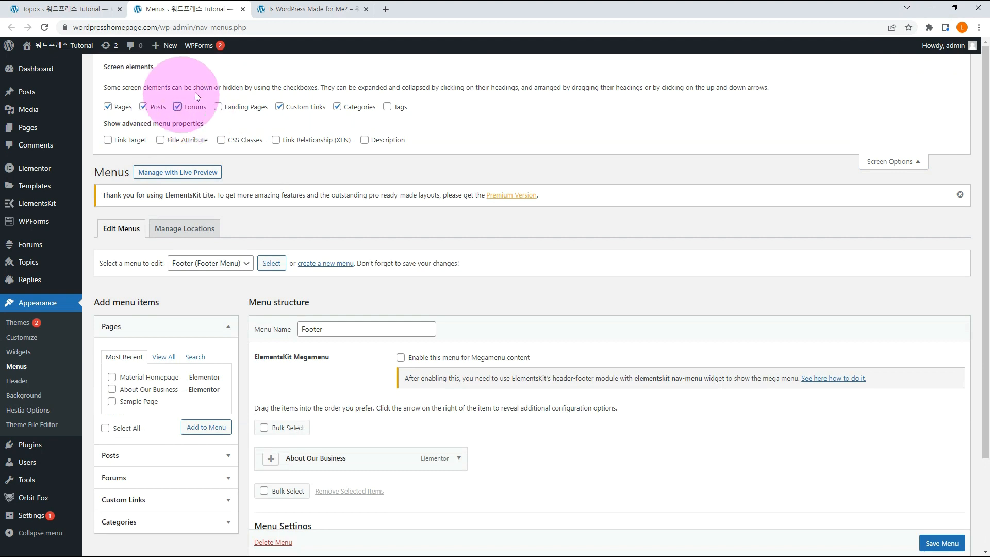
left_click(894, 162)
Load the Main (Primary Menu) for editing and add the Forums archive item to it
left_click(226, 377)
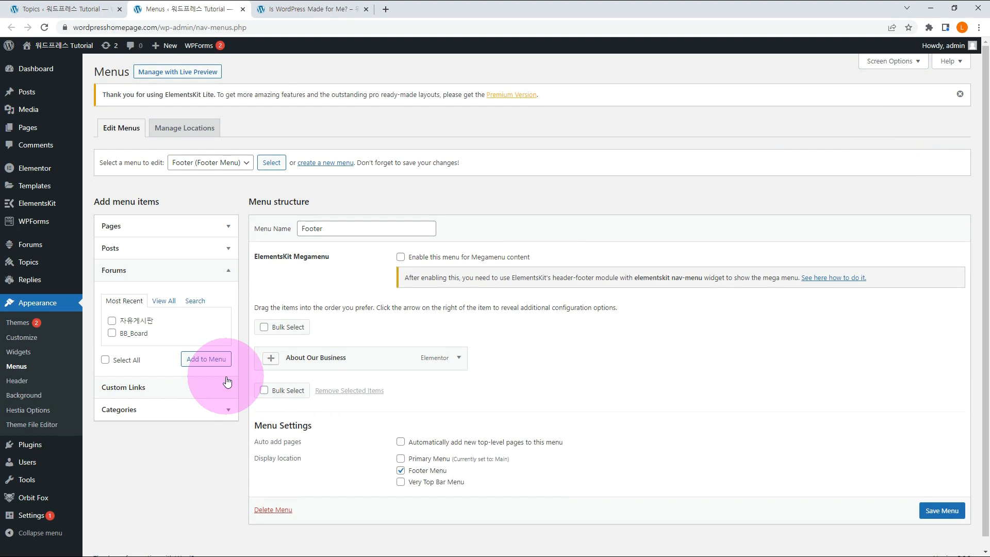
left_click(164, 301)
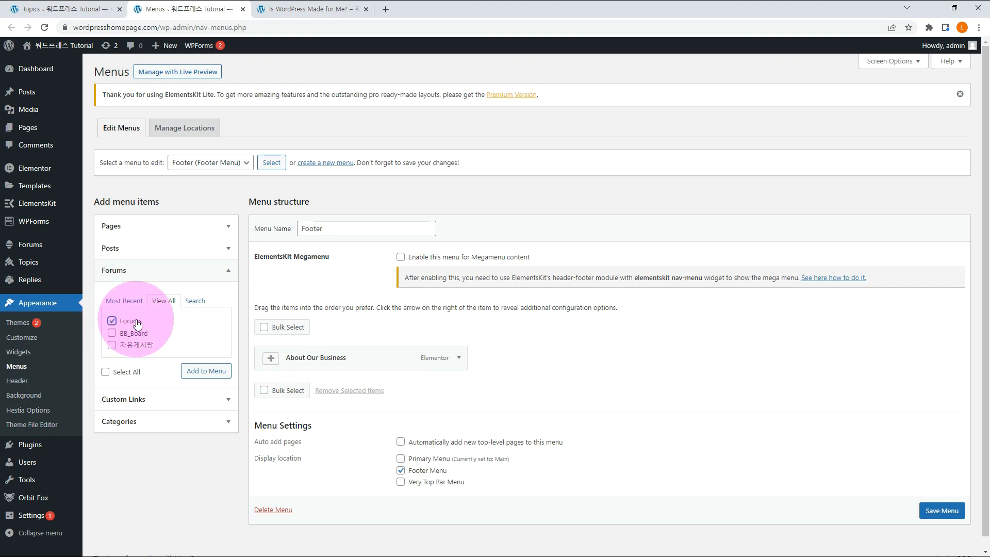
left_click(240, 163)
left_click(213, 184)
left_click(272, 162)
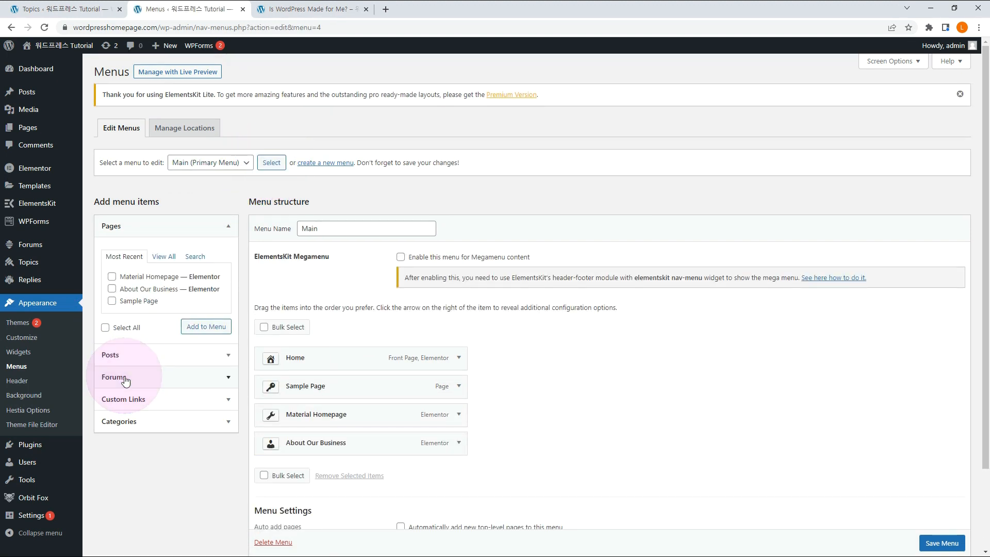
left_click(199, 371)
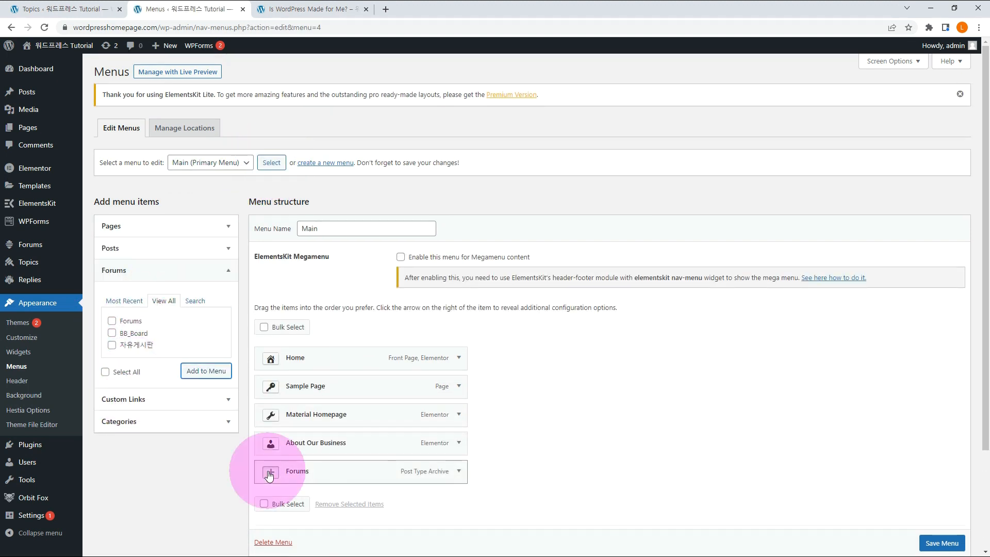
Give the Forums menu item the list icon and save the Main menu
left_click(272, 471)
scroll(539, 434, "down", 3)
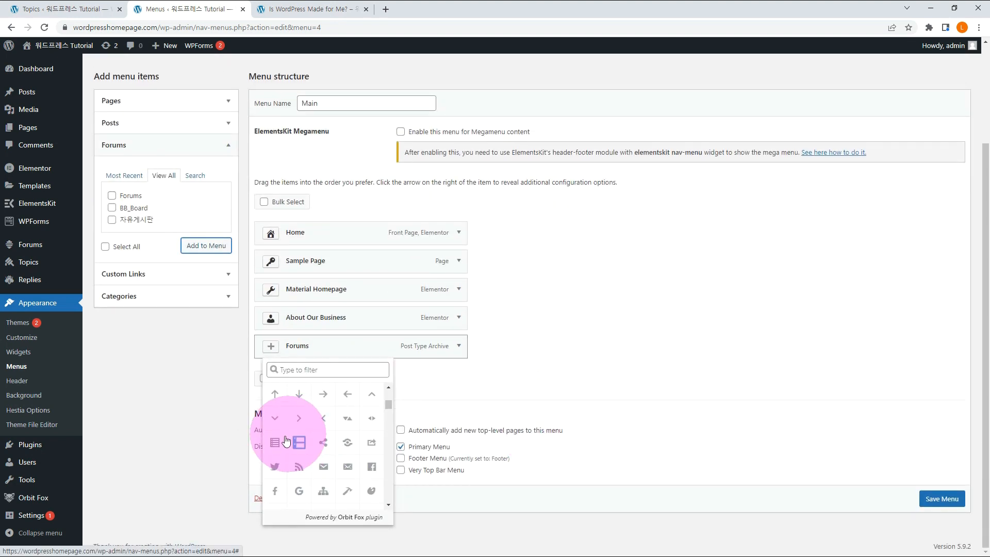
left_click(279, 438)
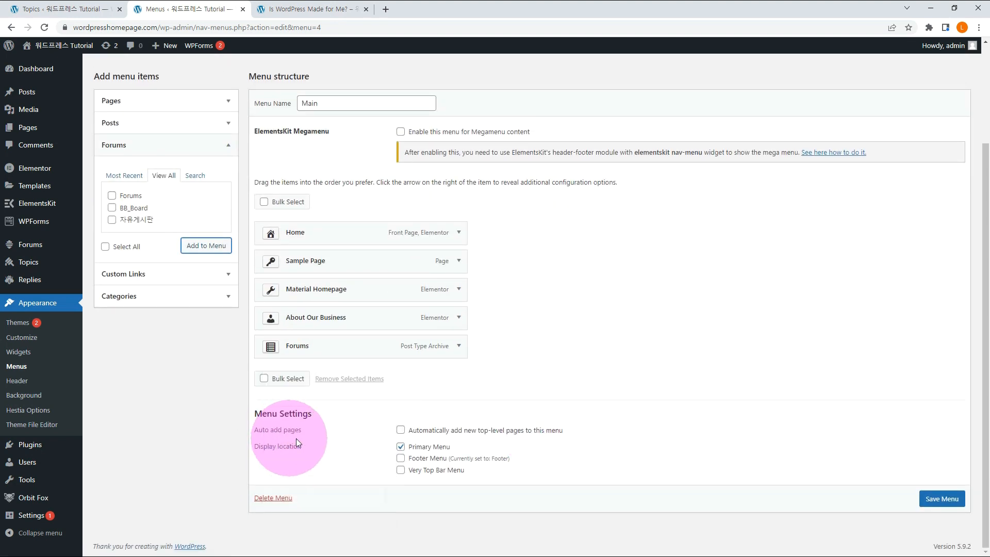
left_click(928, 498)
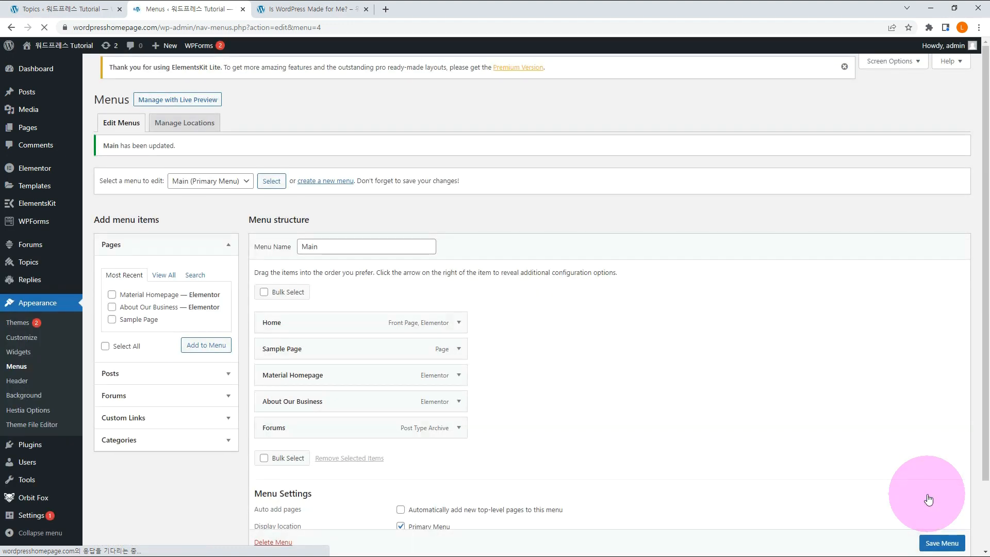
Visit the live site in a new tab and open the Forums page from its navigation menu
mouse_move(44, 67)
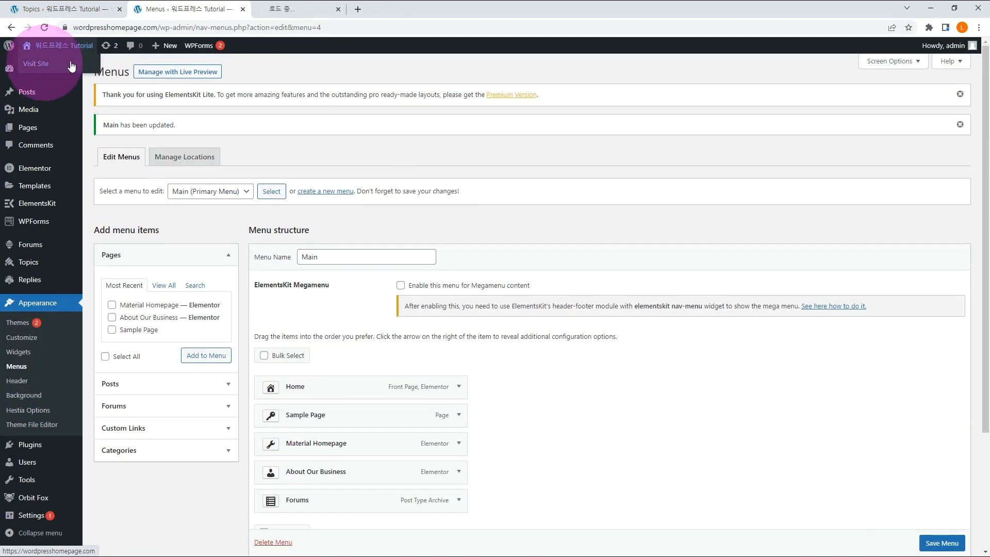
left_click(306, 9)
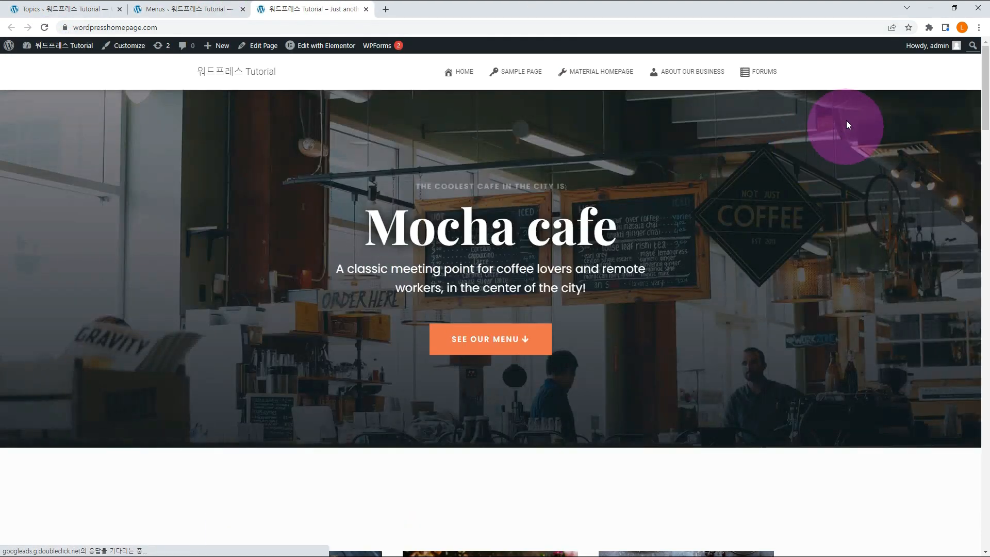
left_click(752, 76)
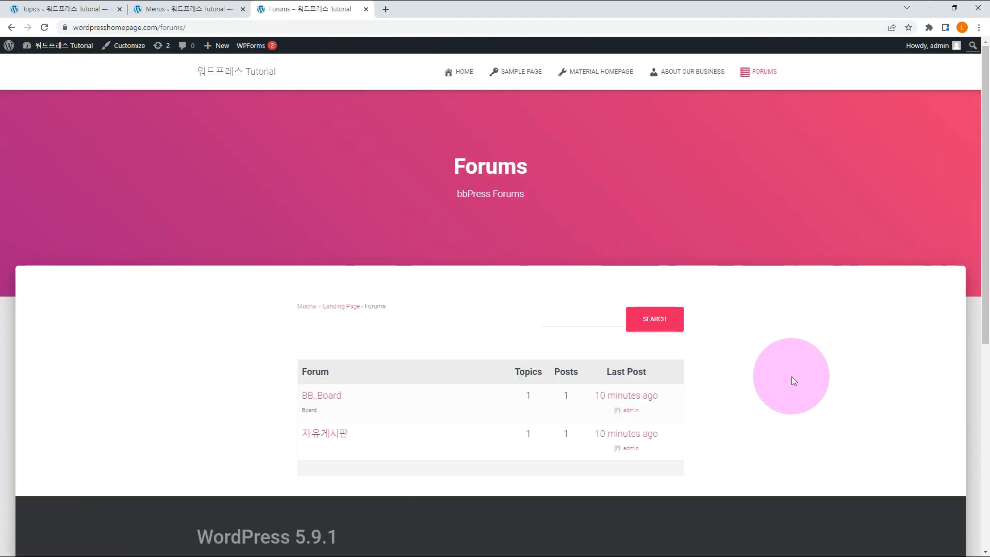
Create and publish a new page titled 자유게시판 in the admin, and open it for editing with Elementor
left_click(2, 5)
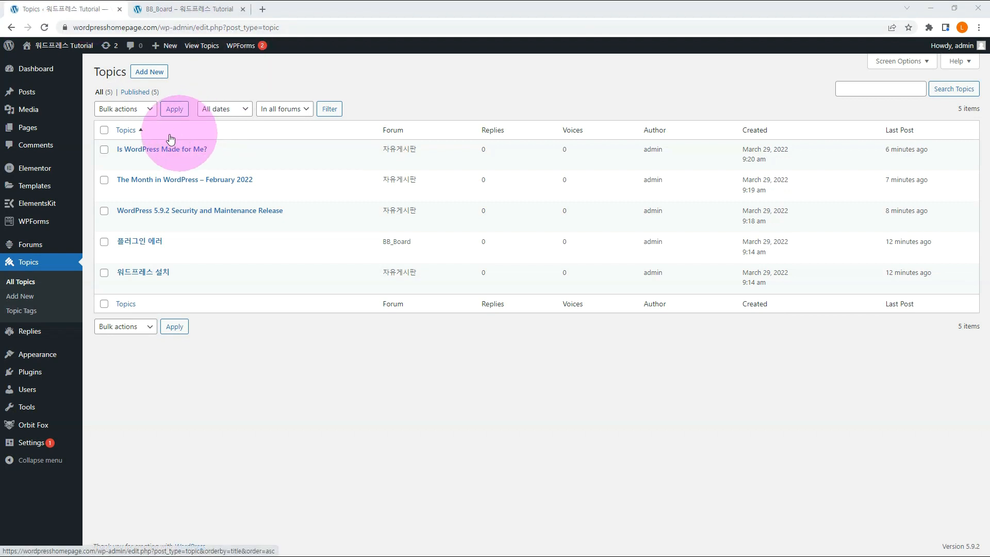
left_click(31, 133)
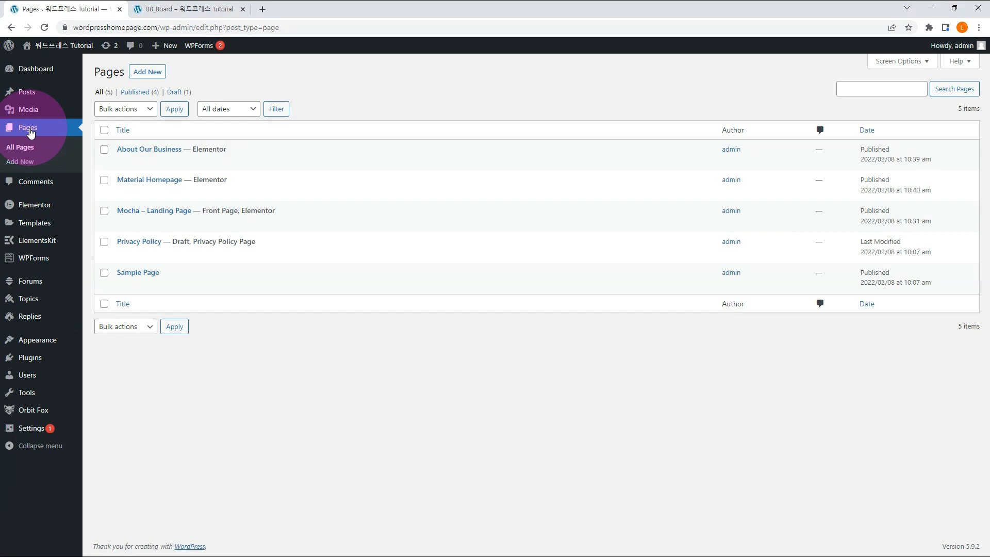
left_click(148, 76)
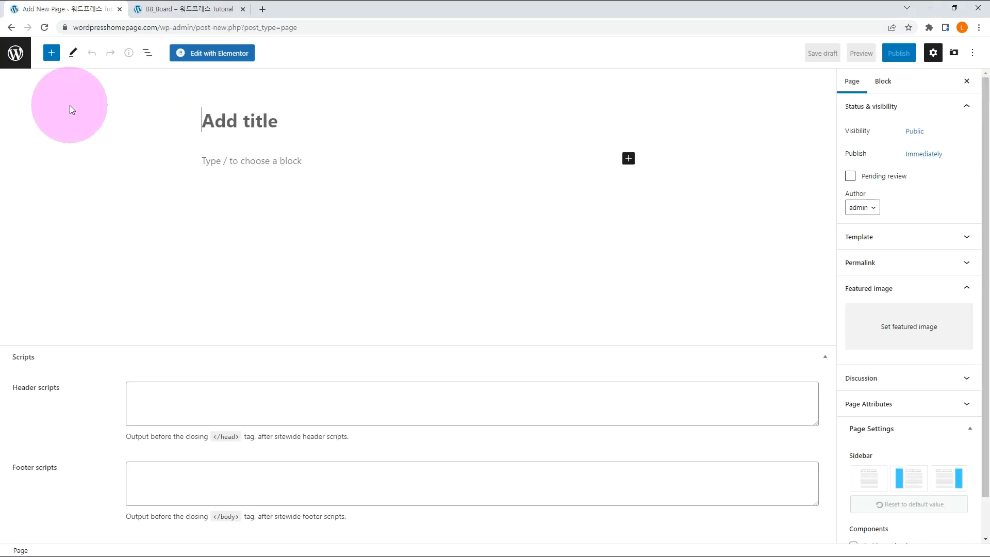
type("자유게시판")
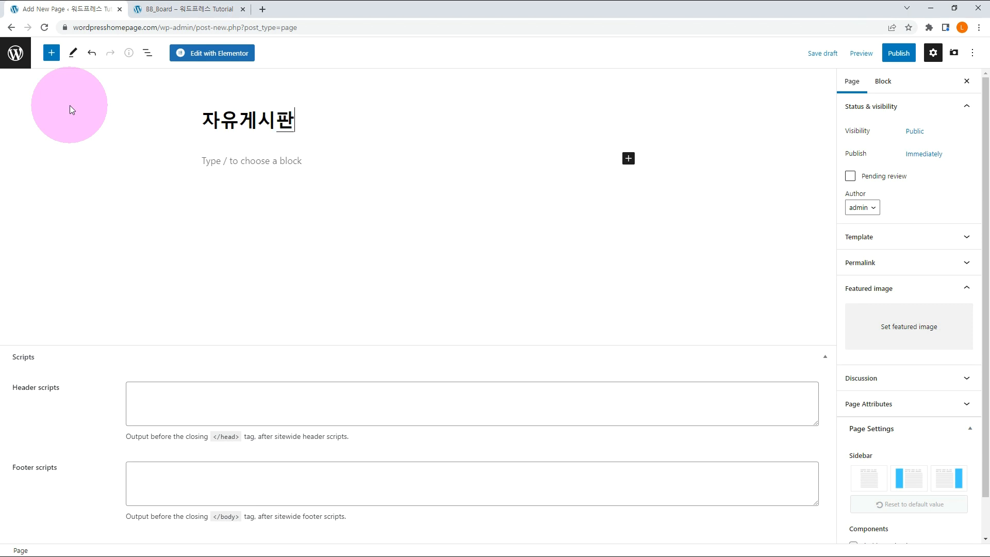
left_click(898, 54)
left_click(898, 55)
left_click(221, 54)
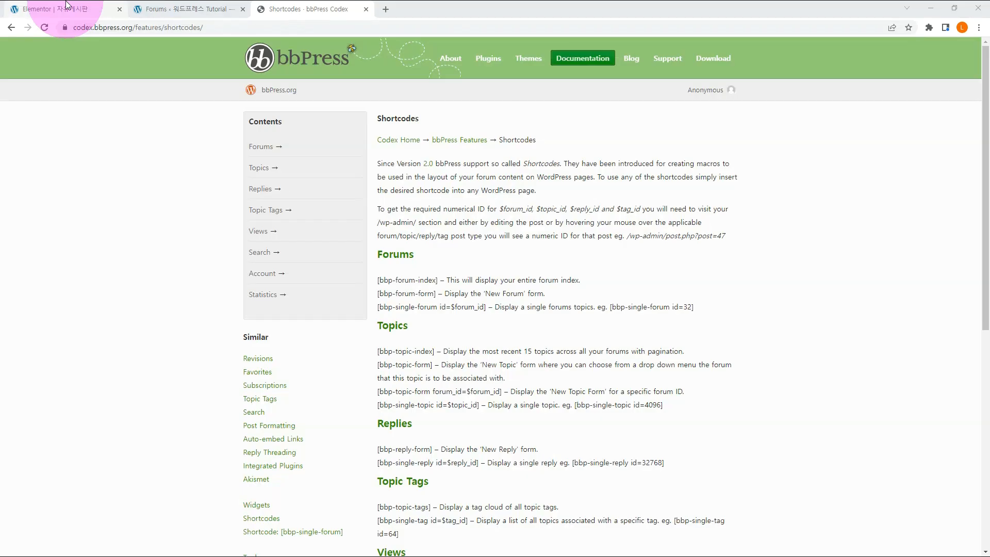
Copy the [bbp-forum-index] shortcode from the Forums section of the bbPress Codex shortcodes page
left_click(204, 29)
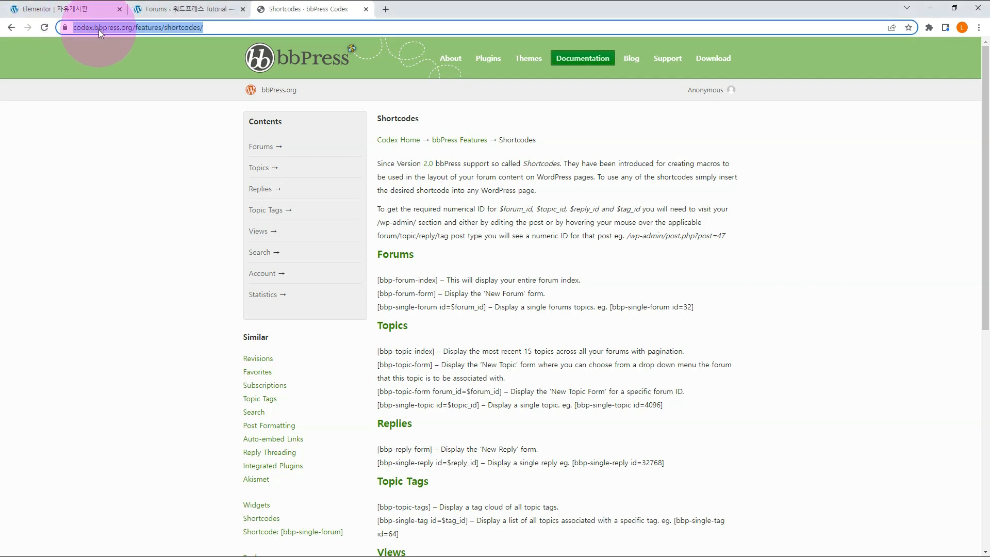
left_click_drag(377, 280, 441, 289)
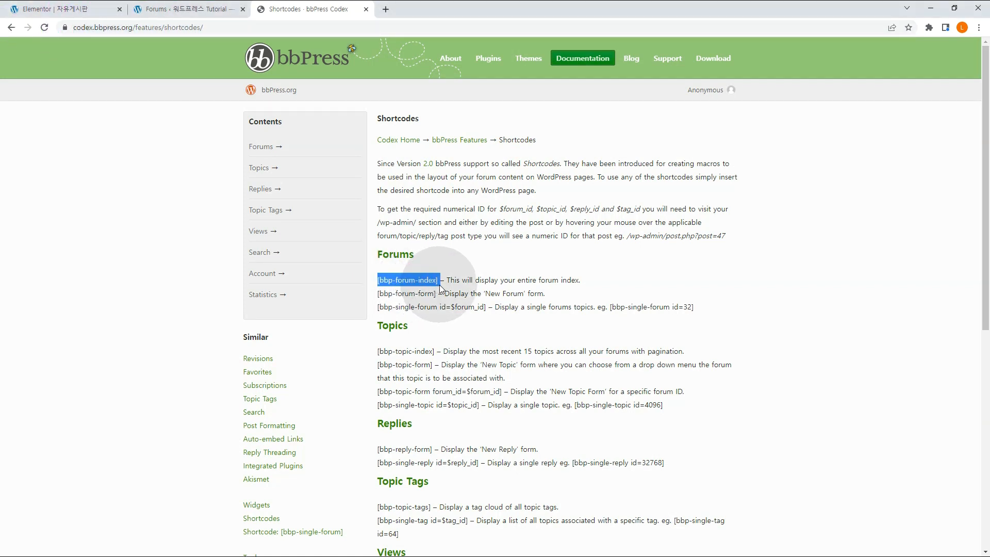
right_click(418, 283)
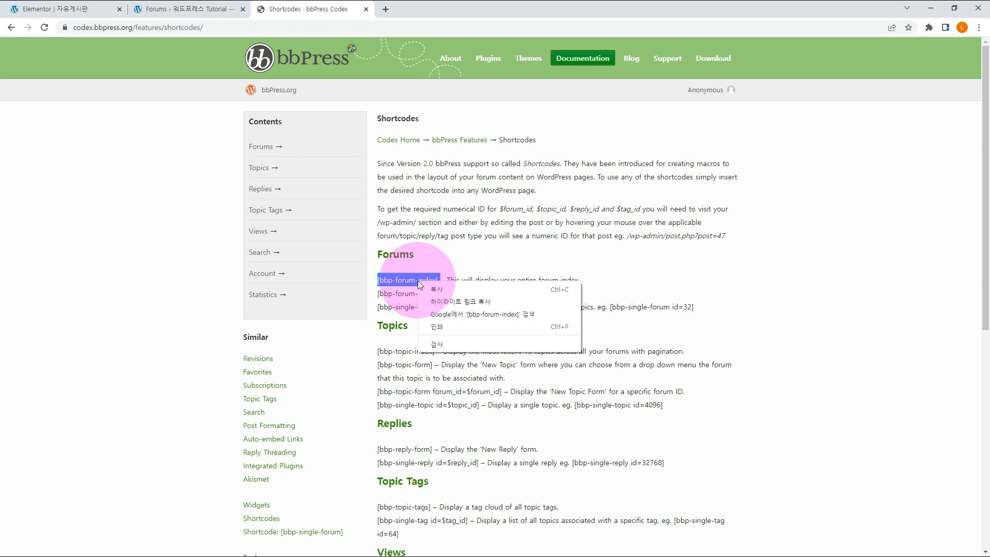
left_click(433, 290)
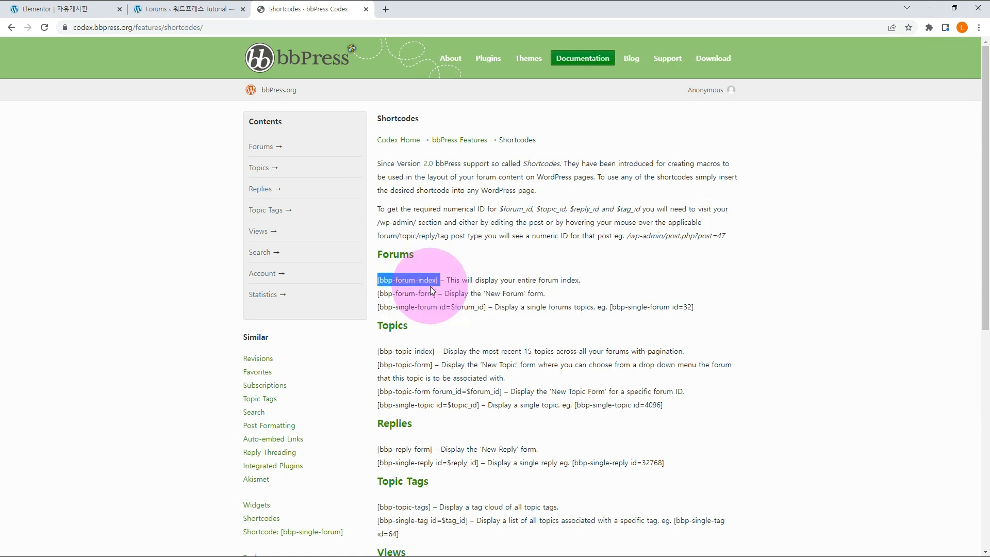
Add a Shortcode widget containing [bbp-forum-index] to the 자유게시판 page in Elementor and view the live page
left_click(59, 11)
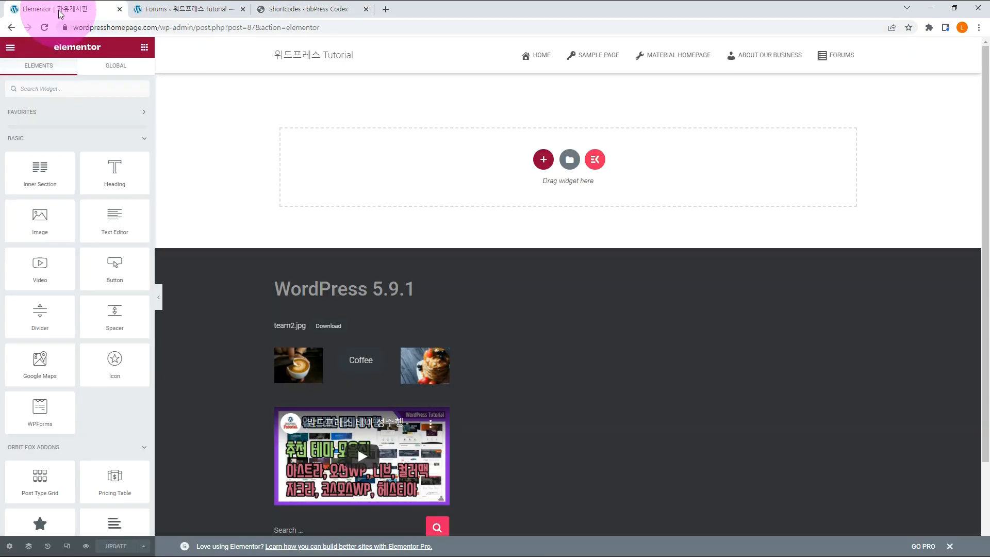
left_click(103, 140)
scroll(96, 176, "down", 3)
scroll(96, 182, "down", 1)
scroll(22, 157, "down", 2)
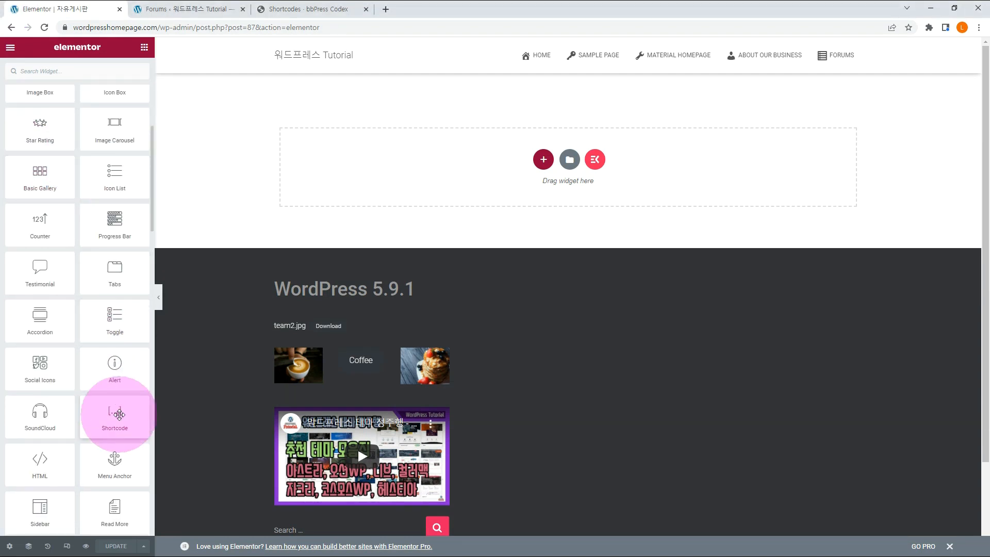
left_click_drag(119, 414, 605, 179)
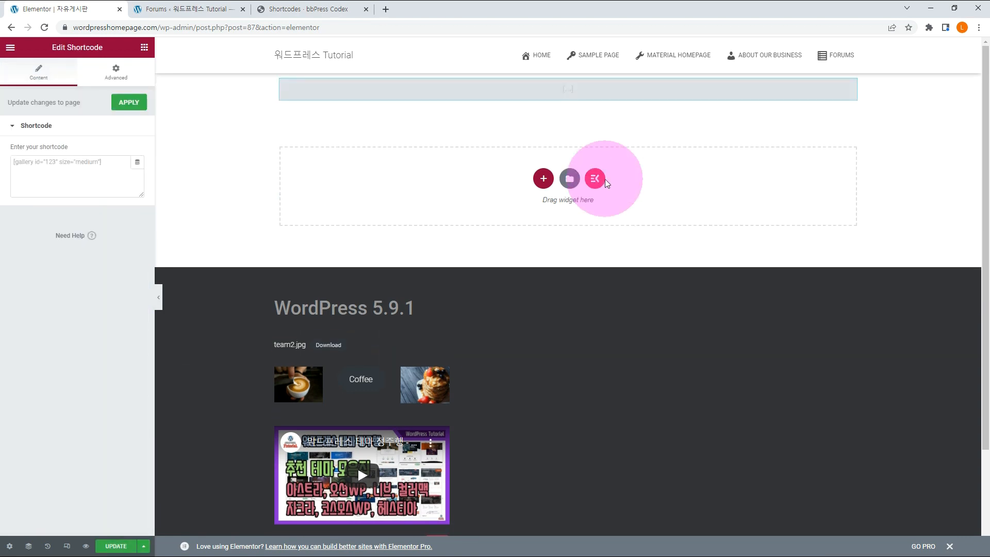
left_click(24, 168)
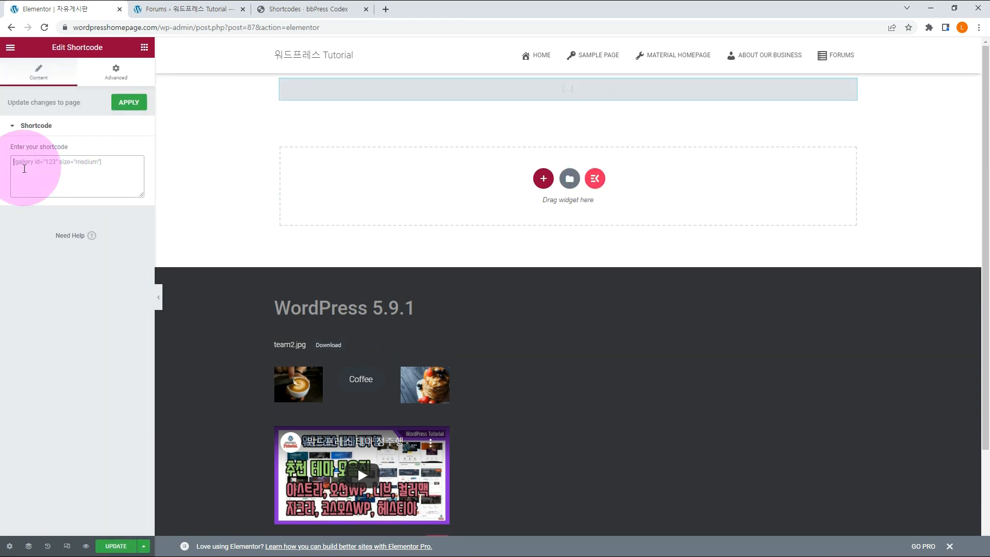
key("ctrl+v")
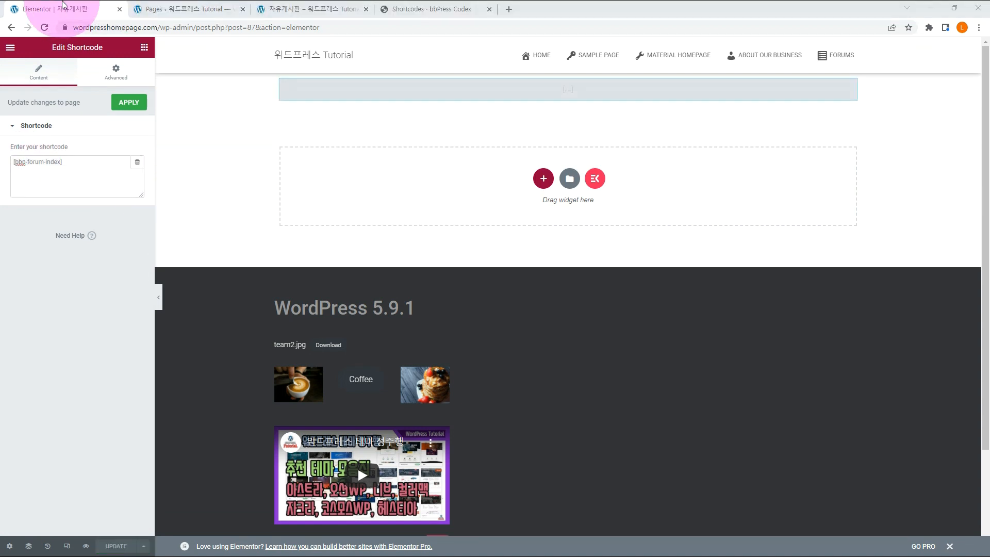
left_click(295, 9)
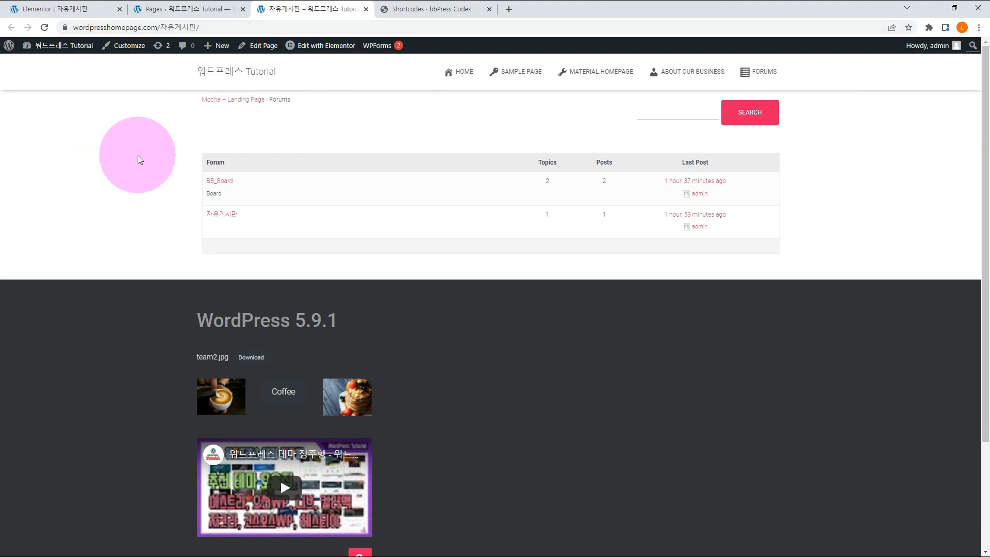
Back in the Elementor editor, insert the ElementsKit page template headed "Take your website to next level"
left_click(78, 9)
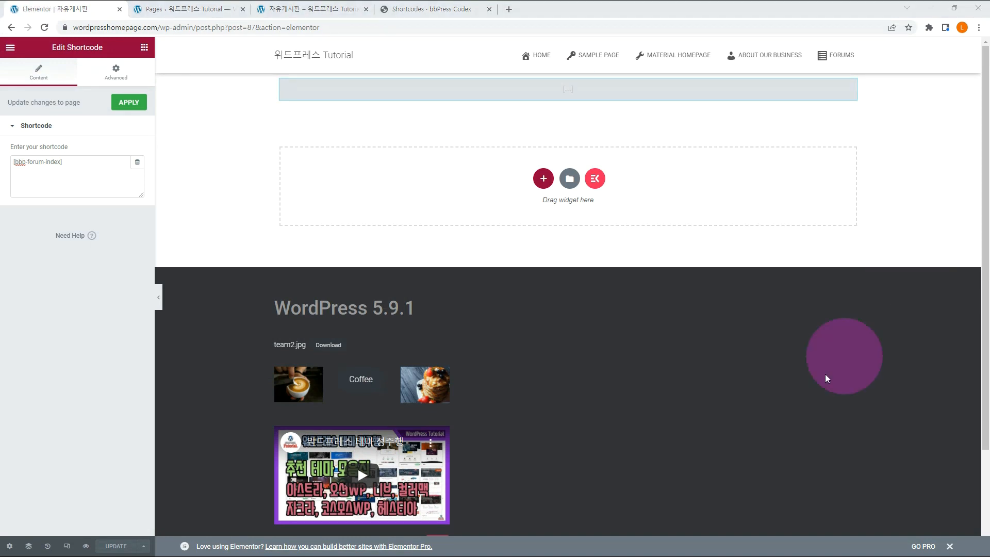
left_click(599, 183)
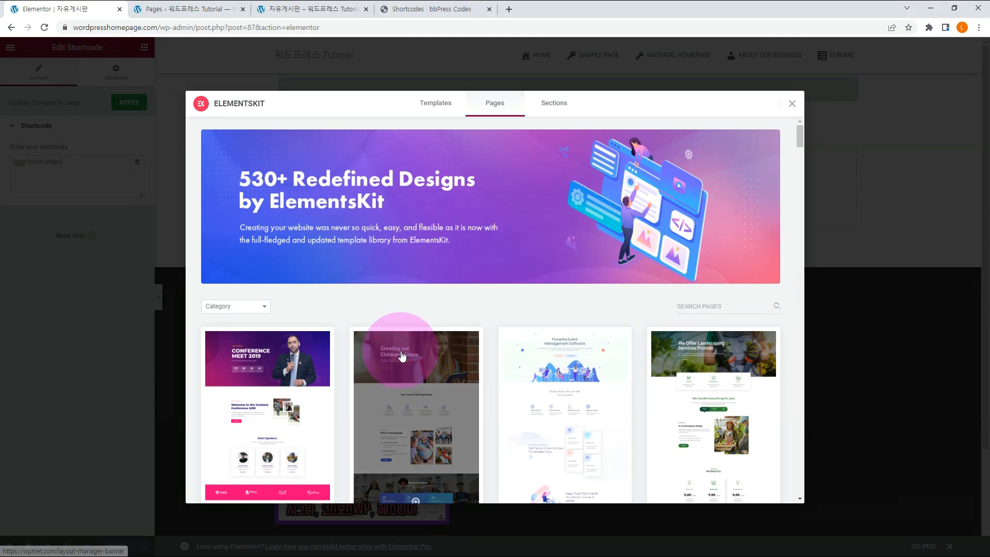
scroll(403, 355, "down", 10)
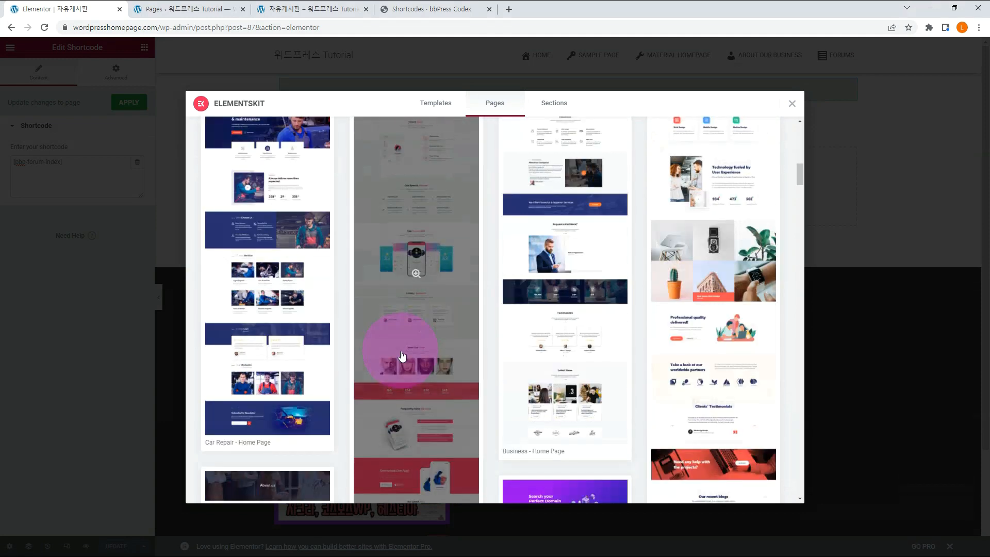
scroll(403, 355, "down", 15)
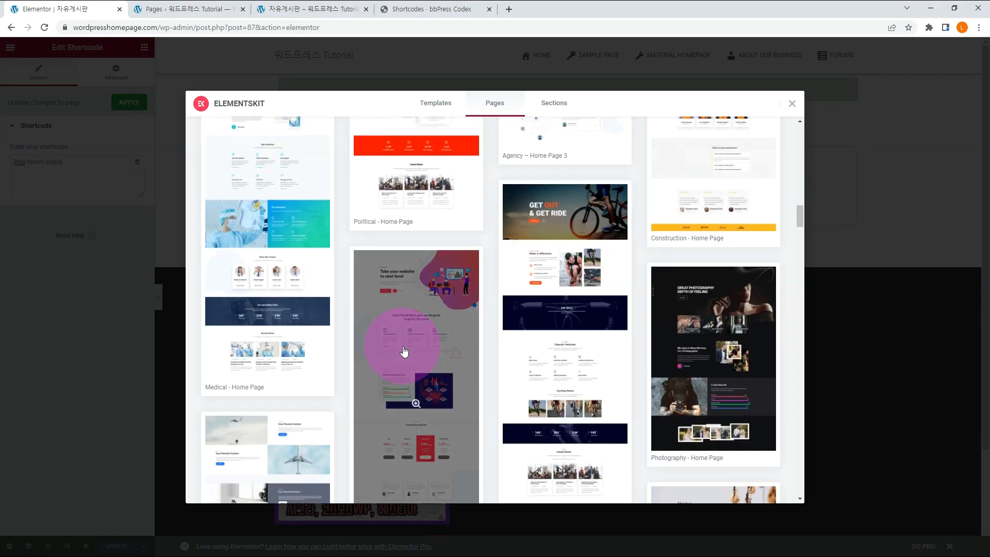
scroll(375, 350, "down", 4)
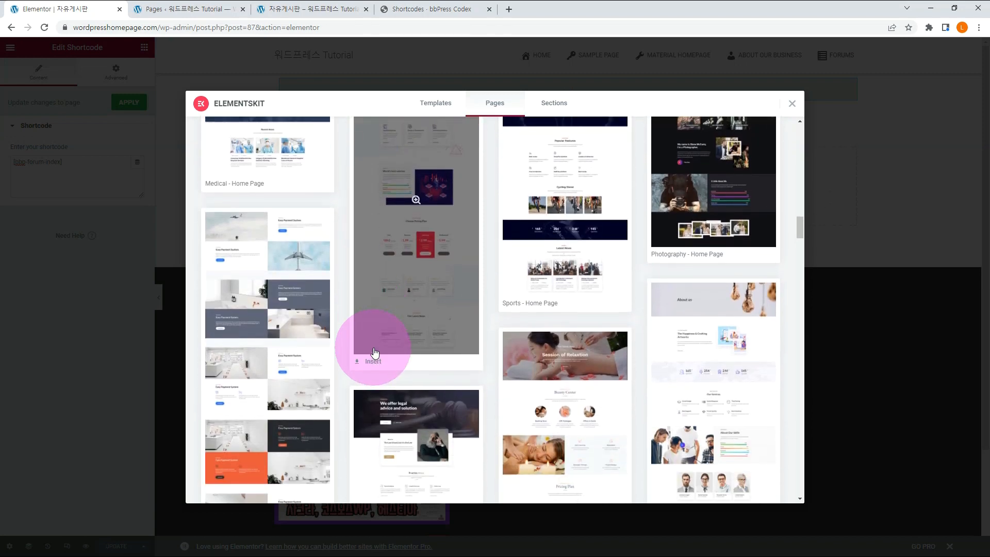
scroll(375, 353, "up", 2)
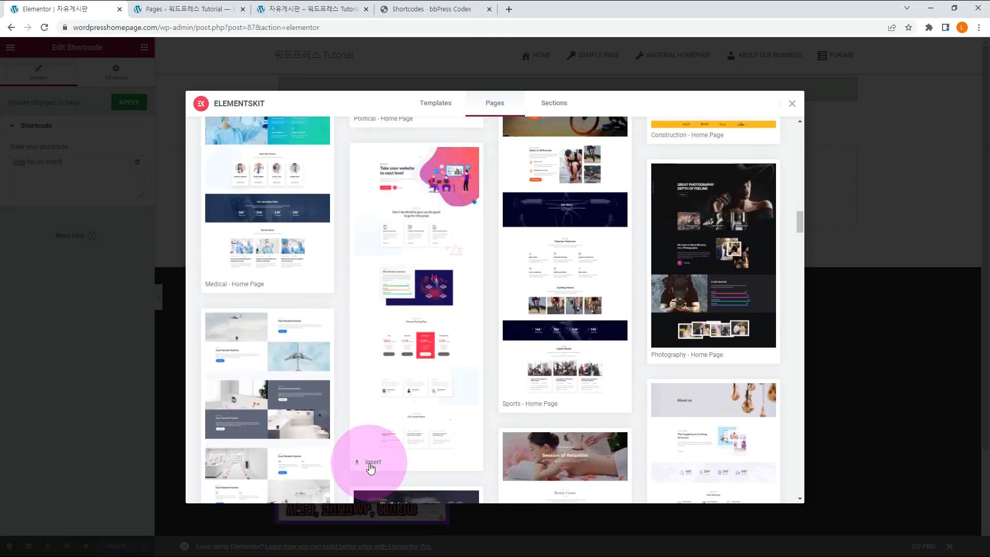
left_click(370, 465)
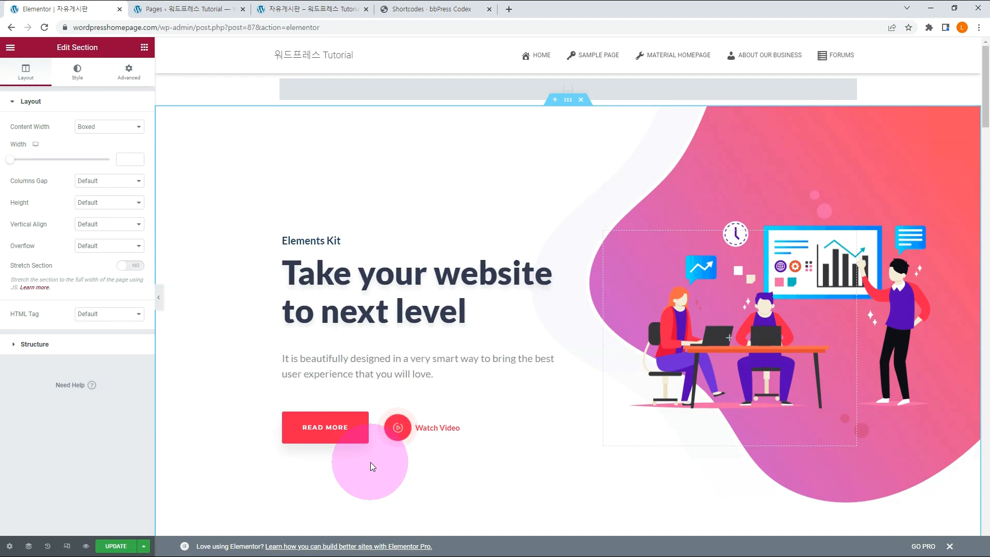
Move the shortcode widget below the hero section, delete the emptied section above it, and update the page
left_click_drag(530, 93, 557, 323)
scroll(749, 362, "up", 6)
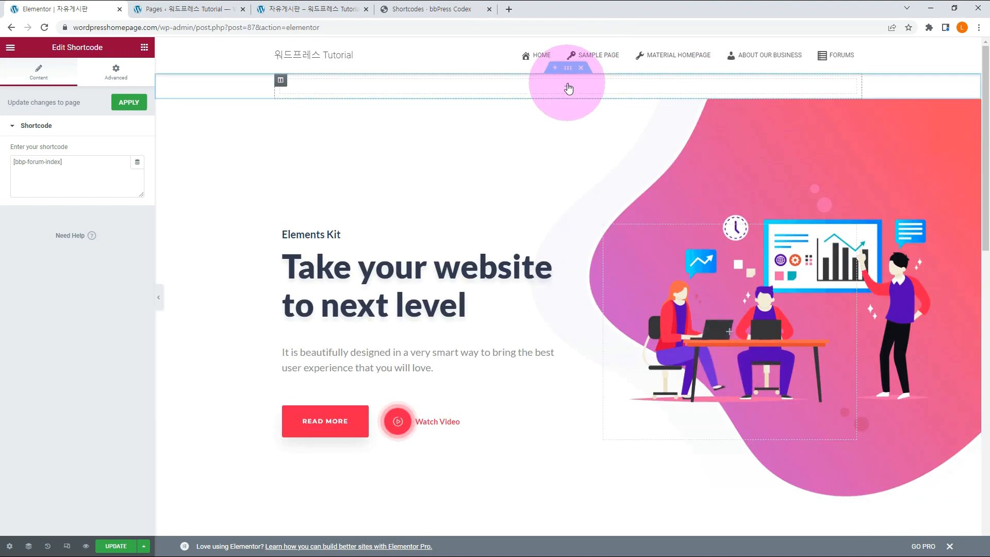
left_click(581, 68)
left_click(110, 546)
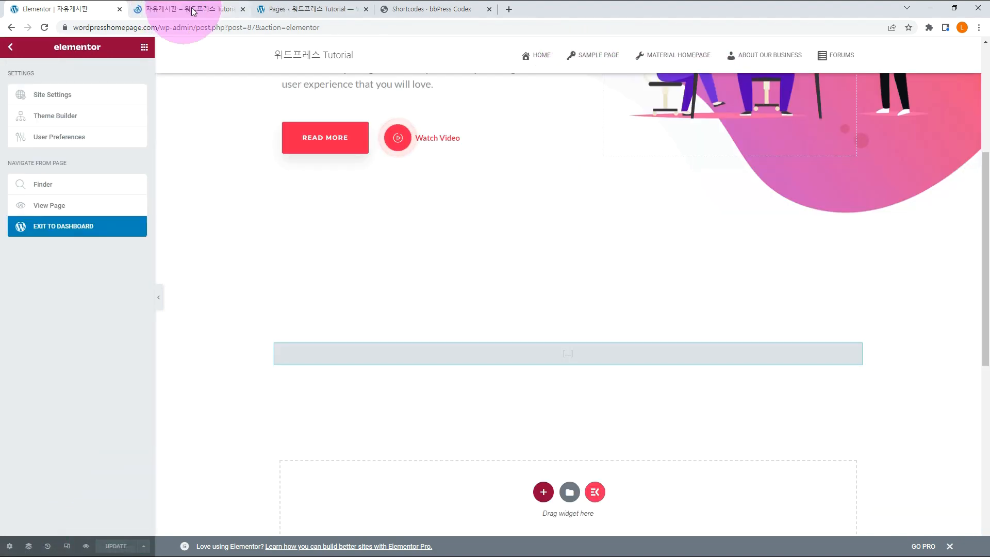
Examine the hero section and the embedded forum list on the live 자유게시판 page
left_click(177, 8)
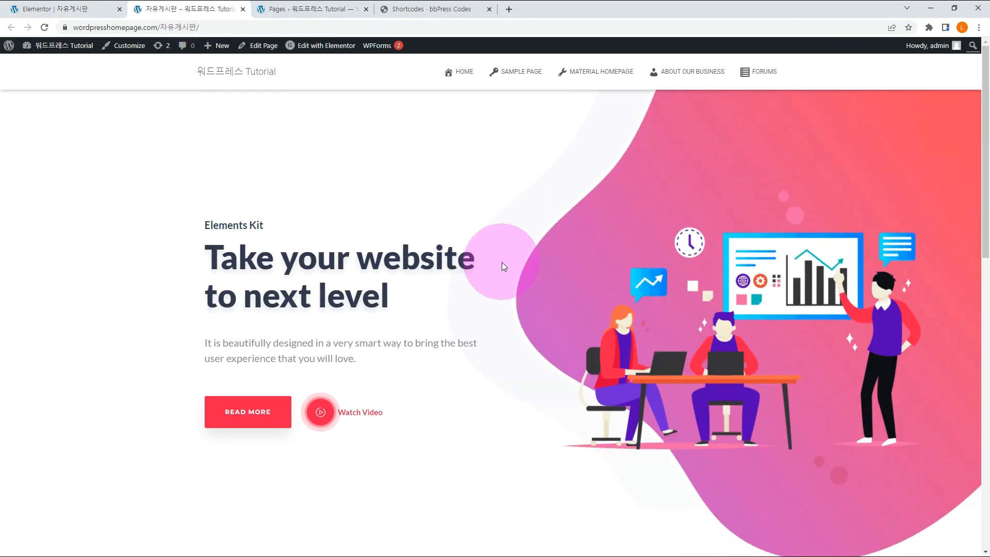
scroll(502, 262, "down", 8)
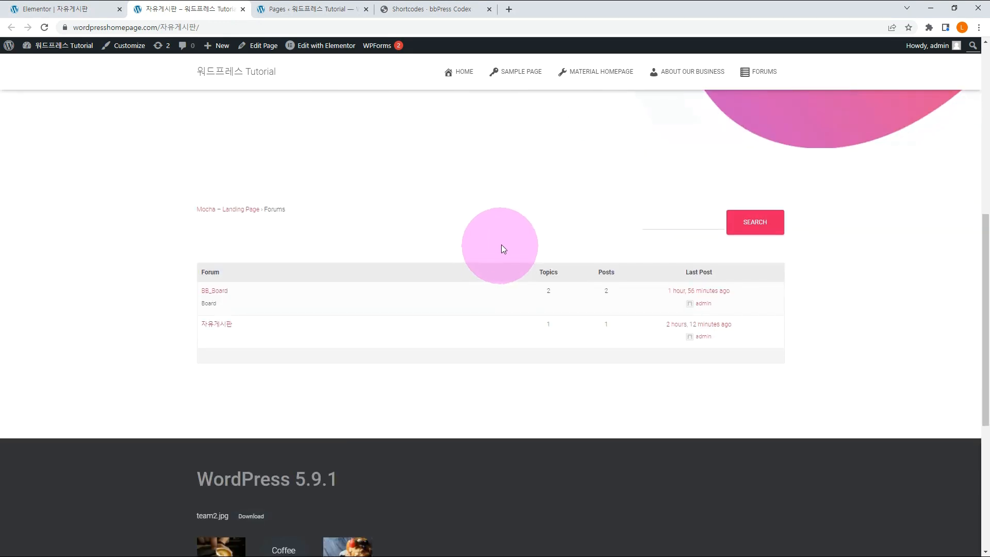
scroll(502, 237, "up", 8)
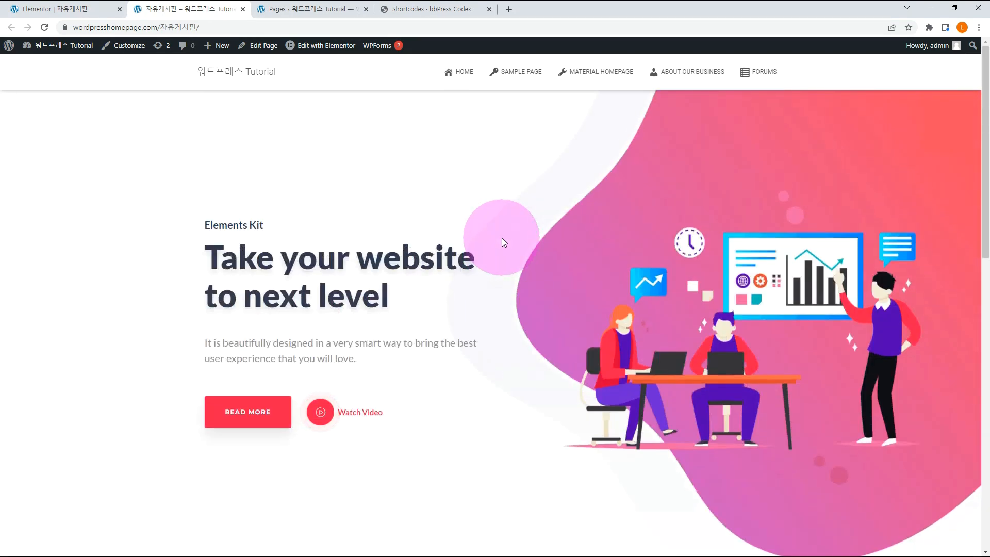
scroll(502, 237, "down", 5)
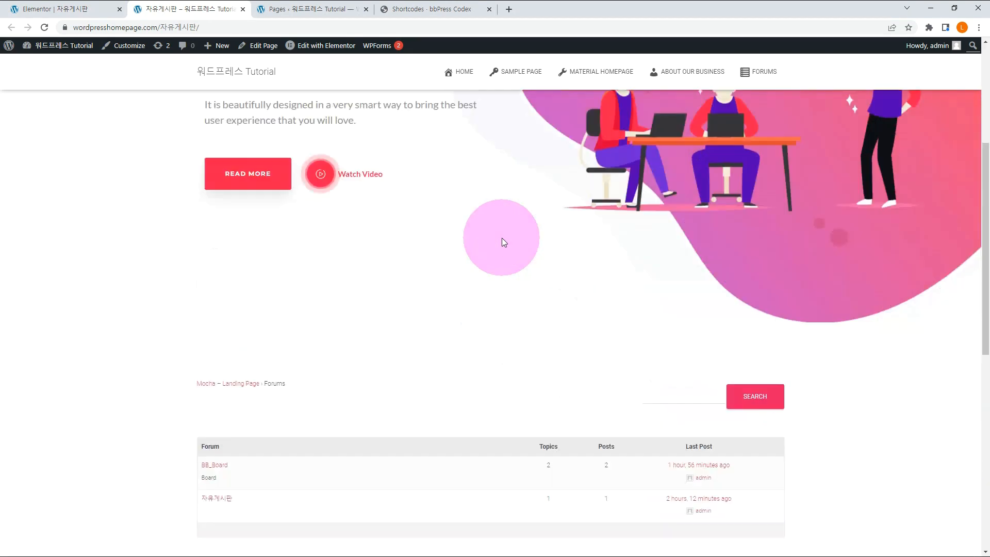
scroll(502, 237, "up", 5)
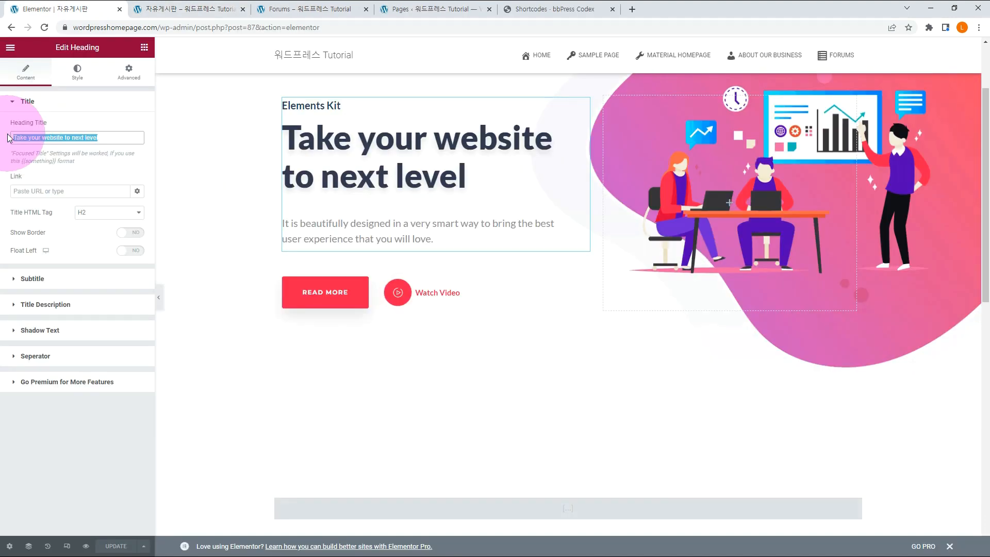
Set the hero's heading title to "BBPress 포럼" and reload the live 자유게시판 page
type("BBPress 포럼")
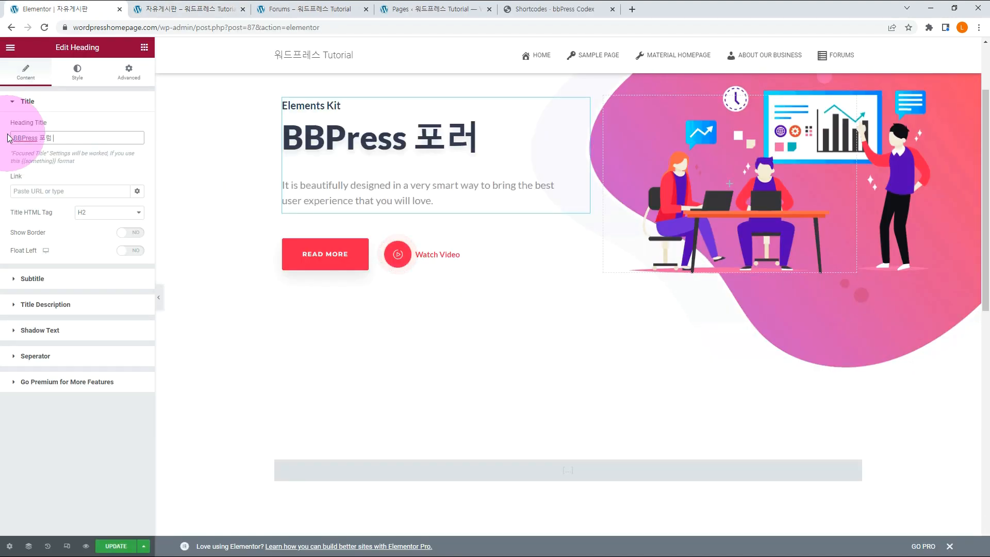
left_click(186, 9)
key("F5")
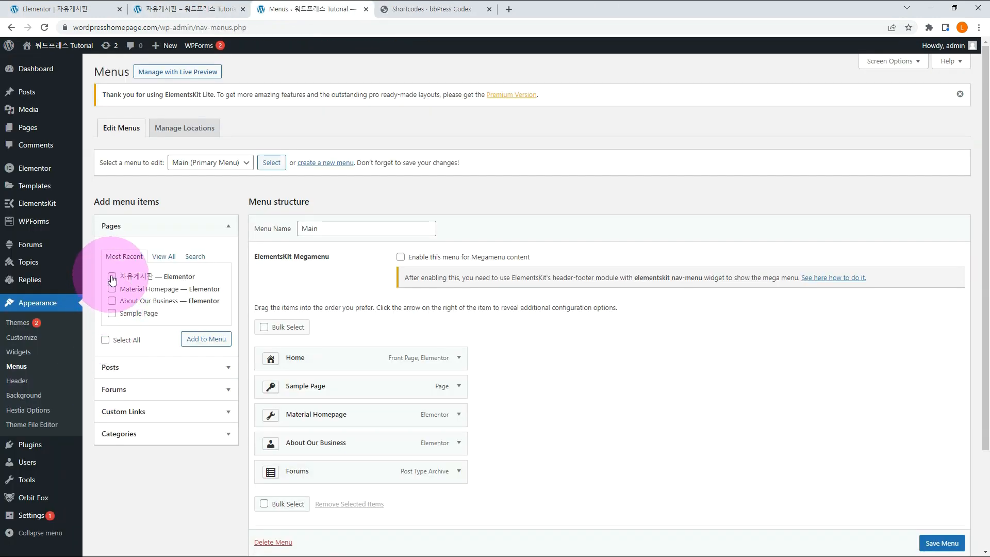
Add the 자유게시판 page to the Main menu and set its navigation label to 포럼페이지
left_click(112, 277)
left_click(212, 342)
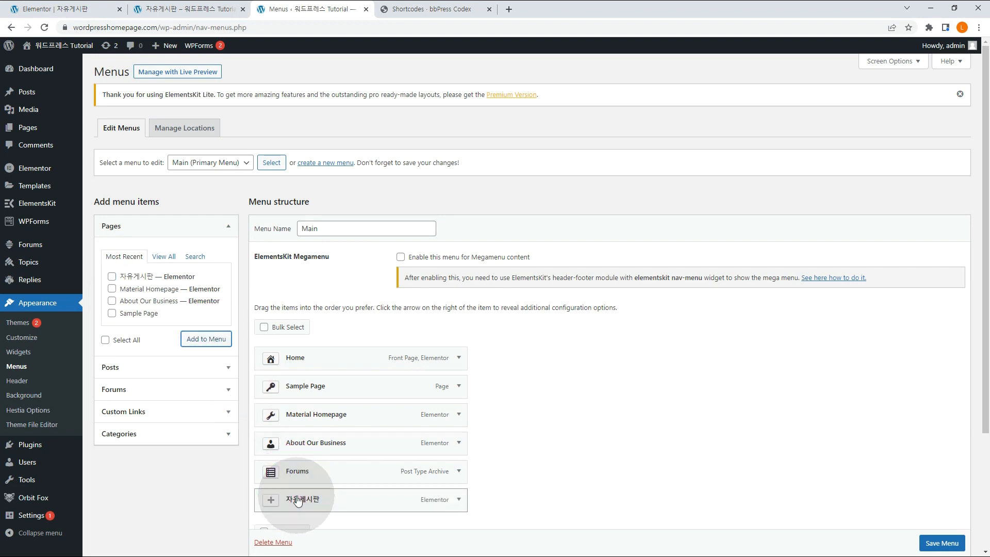
scroll(557, 451, "down", 3)
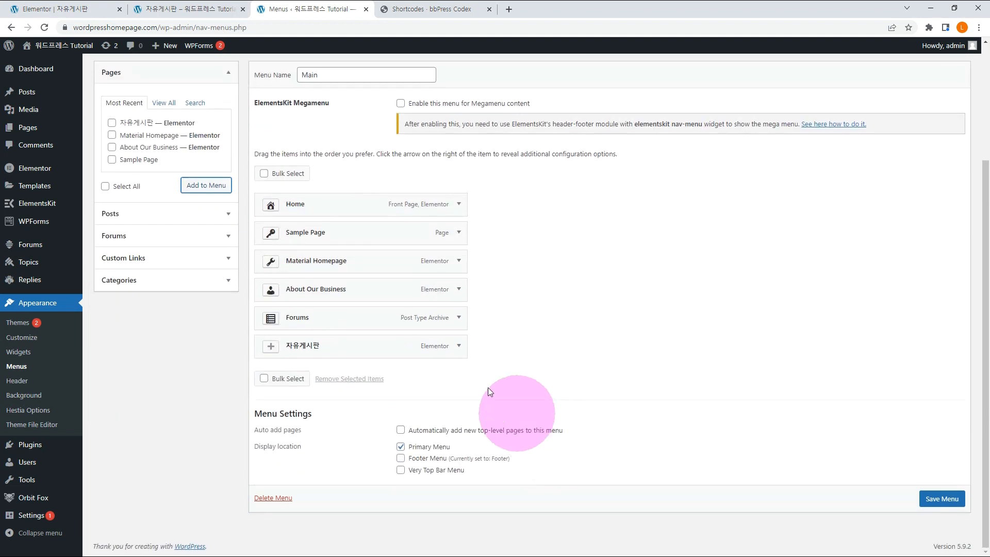
left_click(455, 345)
left_click_drag(310, 384, 189, 385)
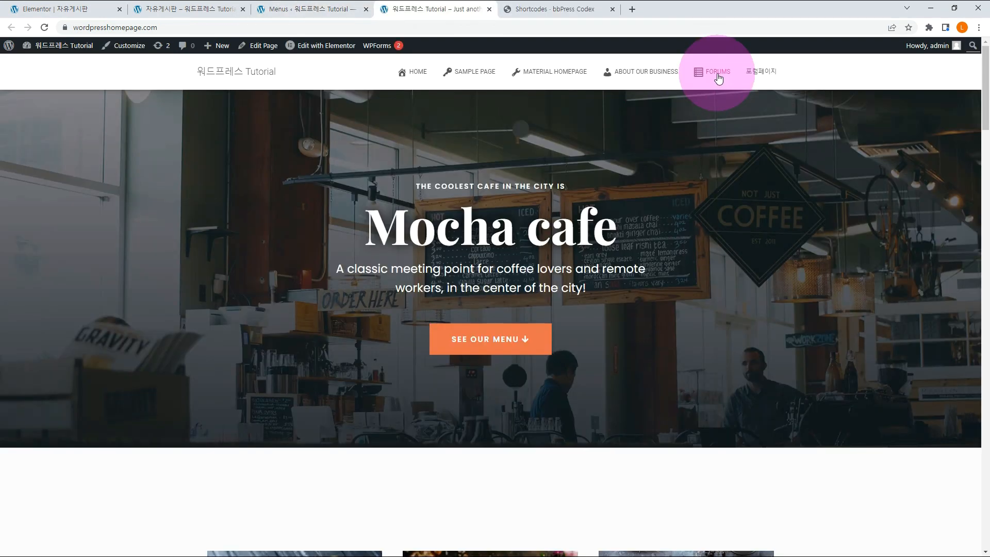
Compare the Forums and 포럼페이지 pages by opening each from the live site's navigation menu
left_click(718, 73)
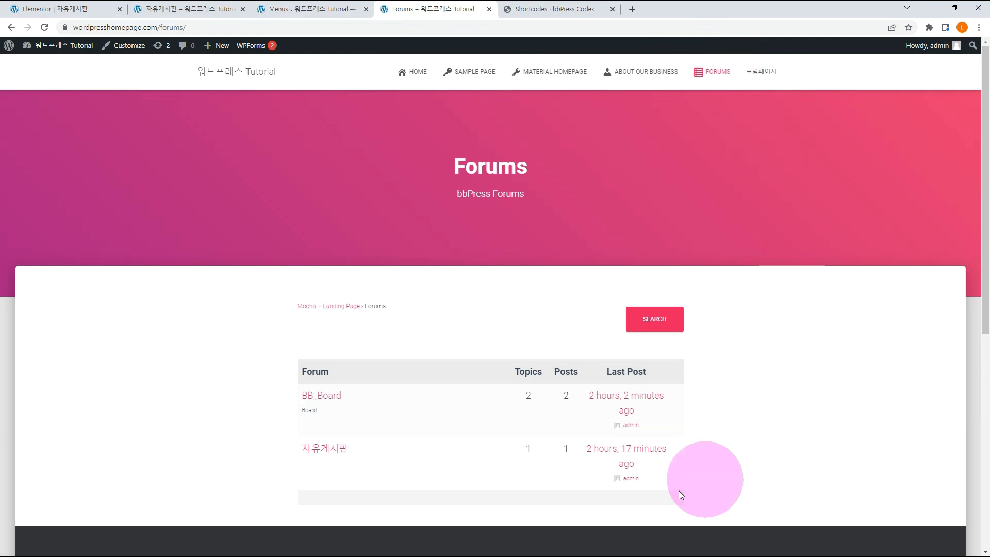
left_click(768, 80)
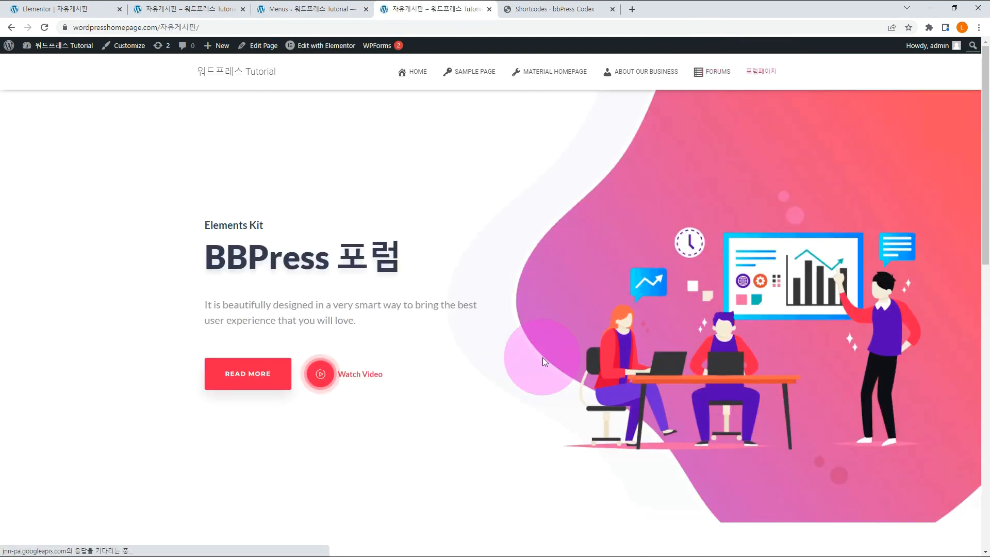
scroll(543, 357, "down", 5)
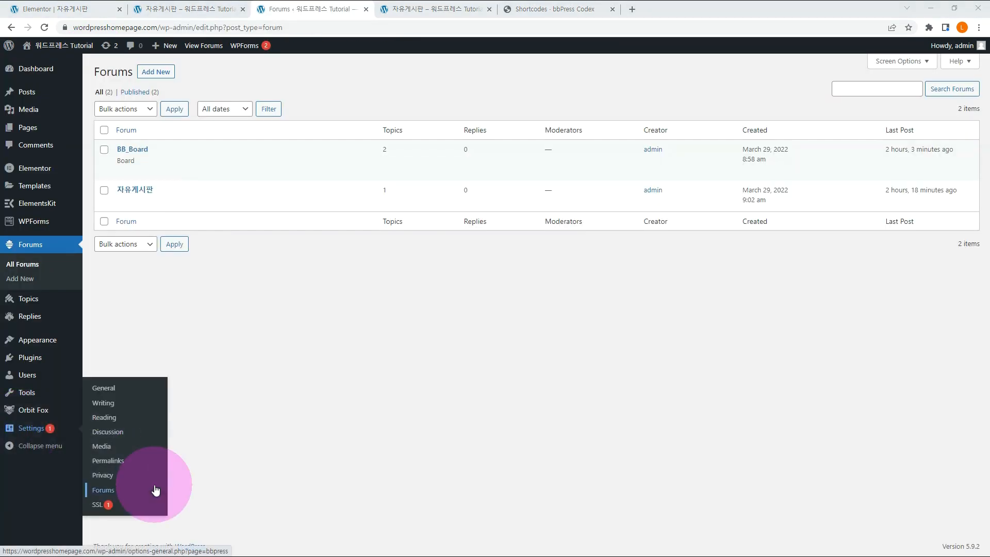
Open the bbPress forum settings and compare the Forum Root slug with the live Forums page's address
left_click(104, 493)
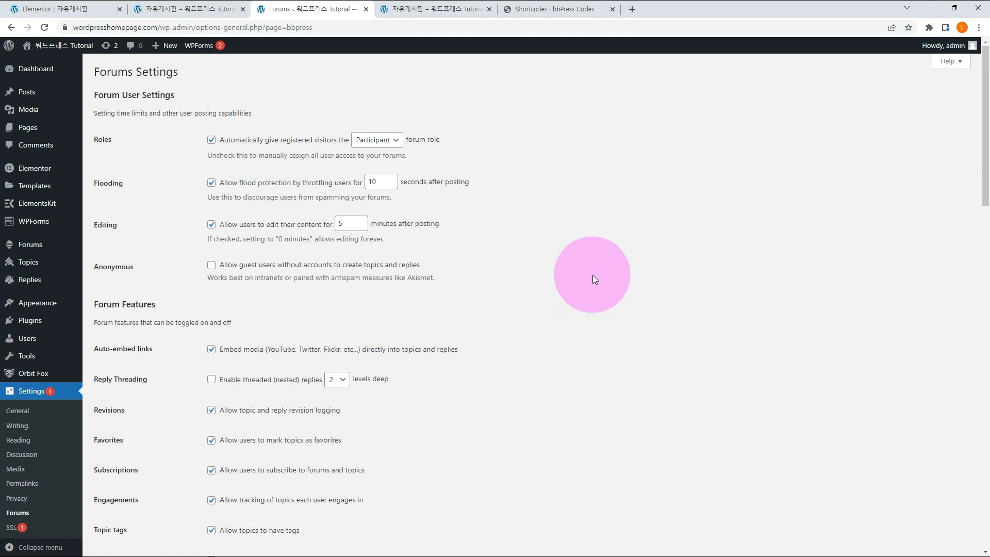
scroll(593, 276, "down", 4)
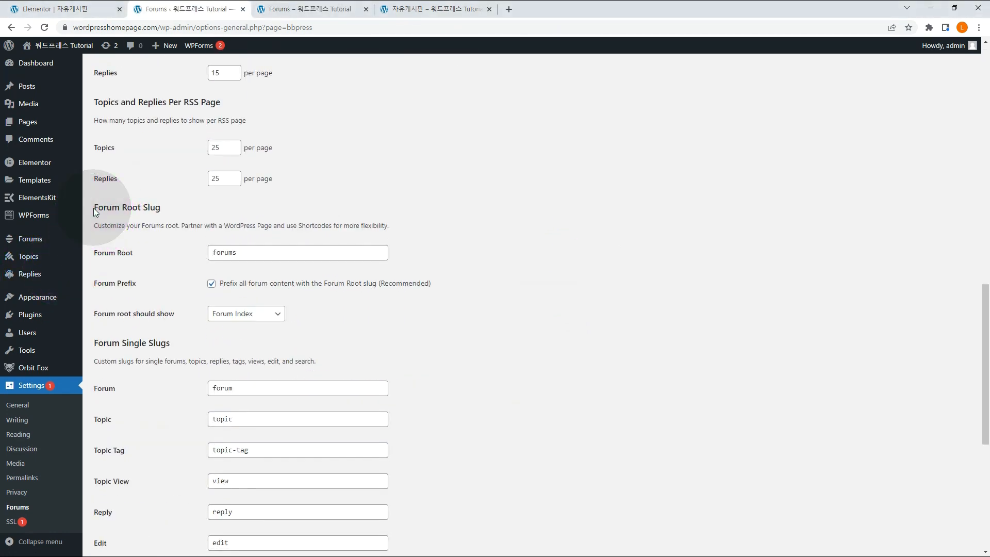
left_click_drag(96, 211, 133, 211)
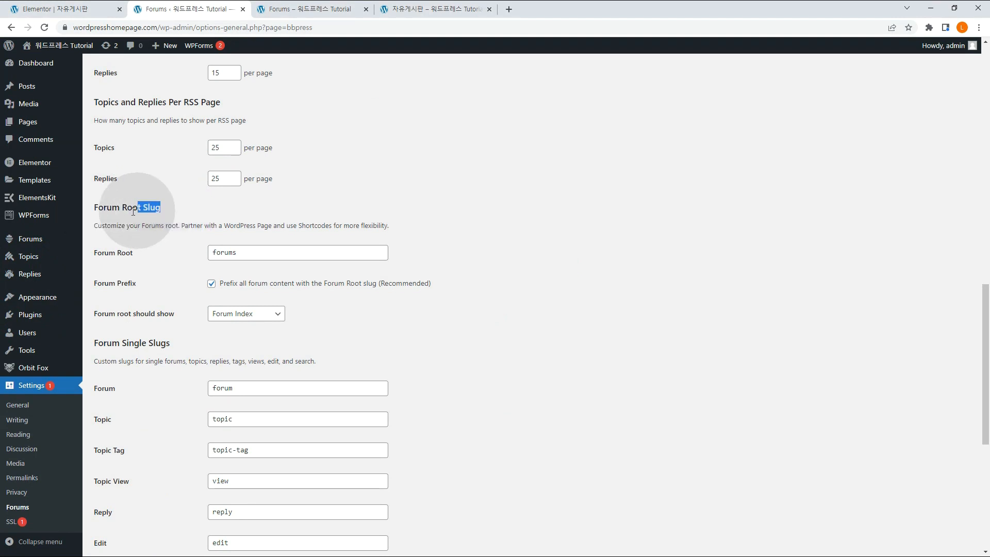
left_click(94, 214)
triple_click(92, 212)
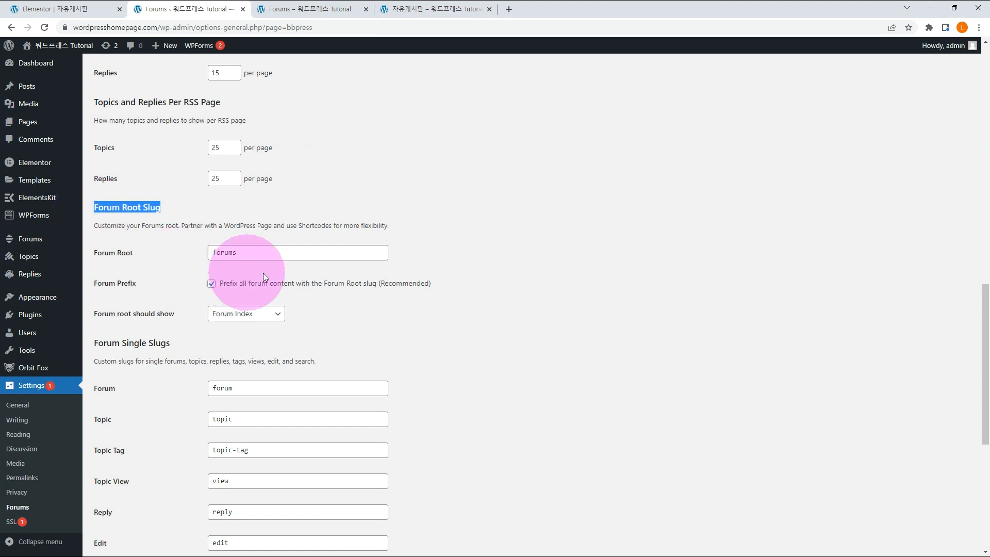
left_click_drag(281, 253, 184, 255)
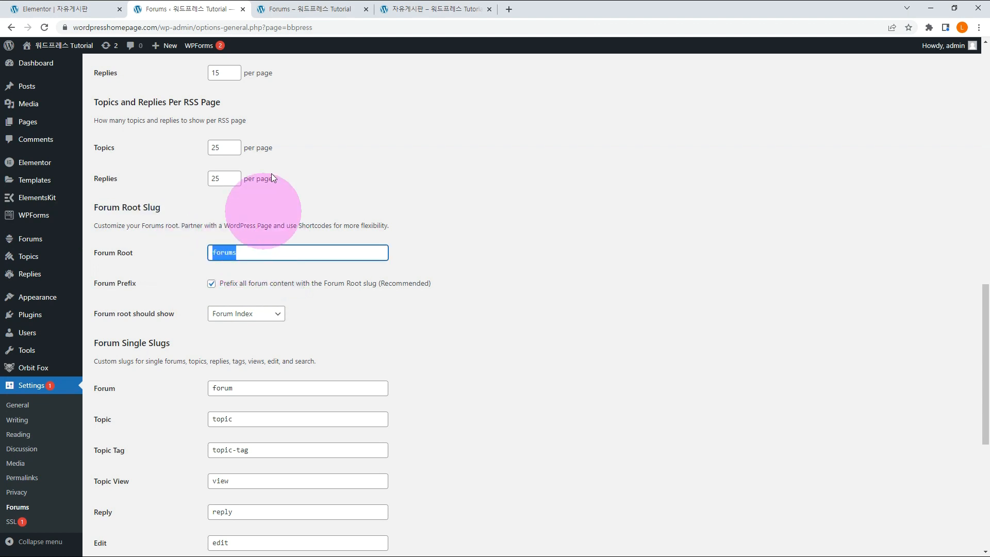
left_click(306, 10)
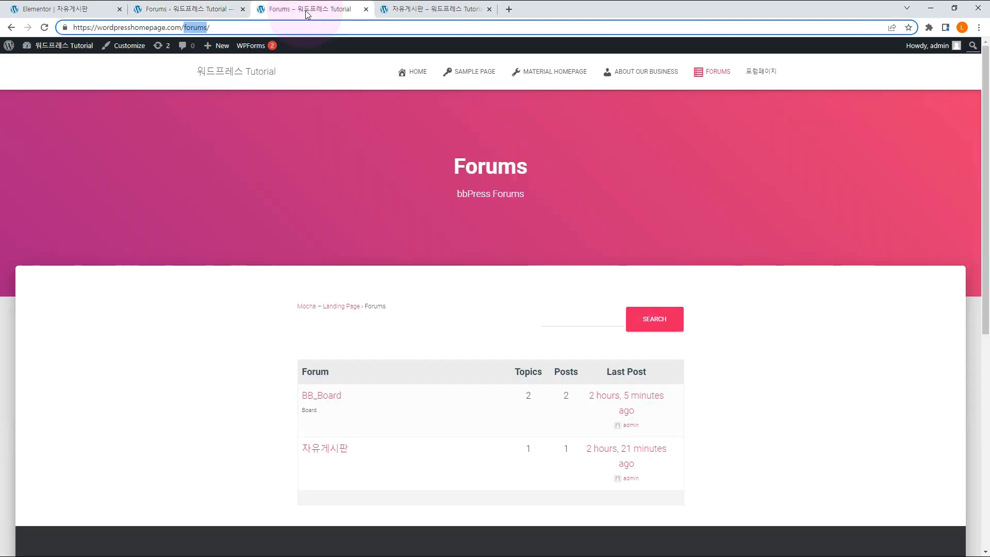
left_click(227, 28)
double_click(192, 27)
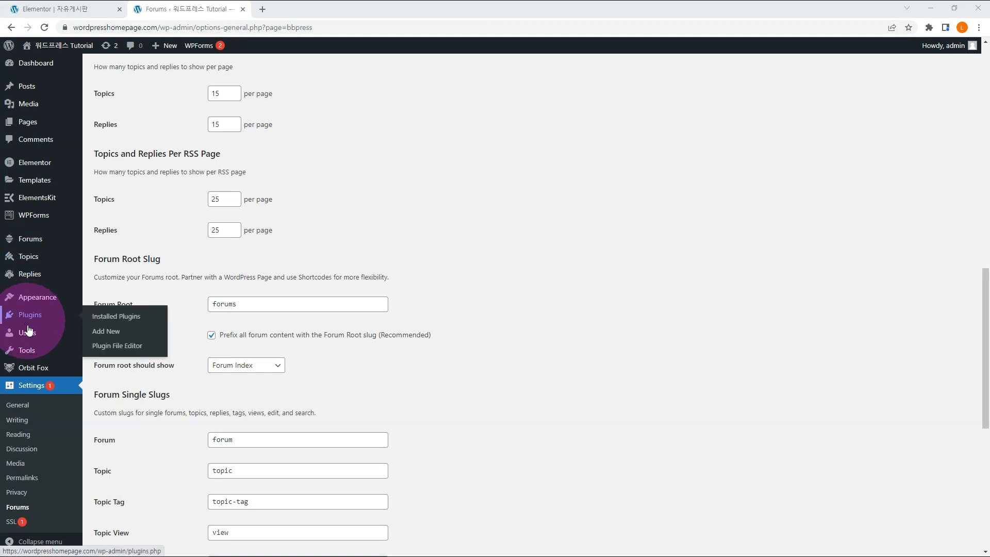
Open the list of all users, and view the embedded forum list on the live 자유게시판 page as user1
mouse_move(25, 342)
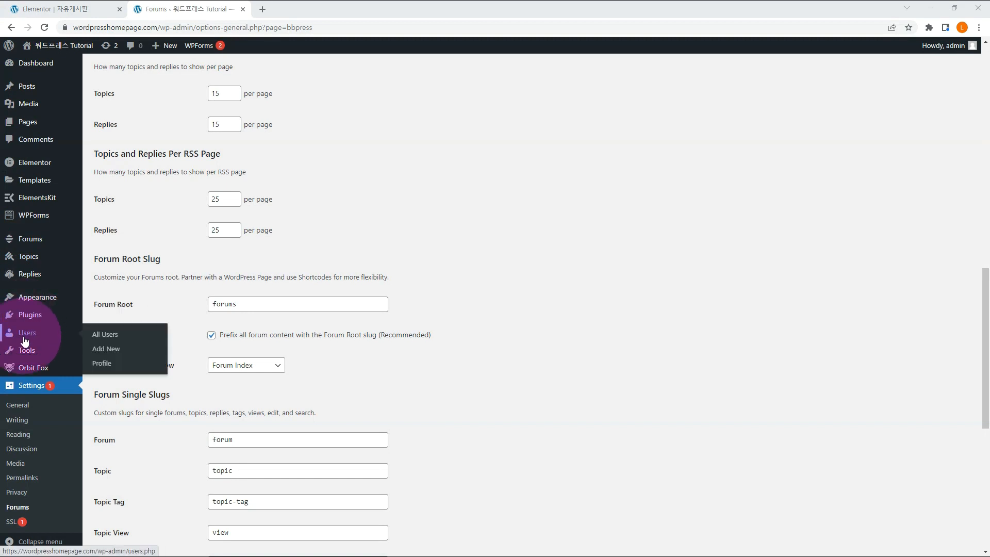
left_click(124, 336)
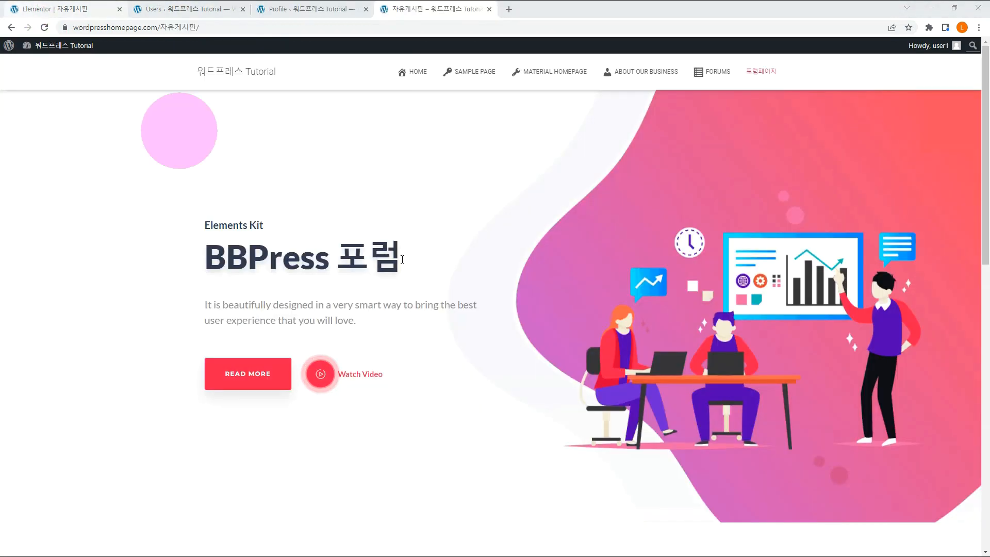
left_click(941, 49)
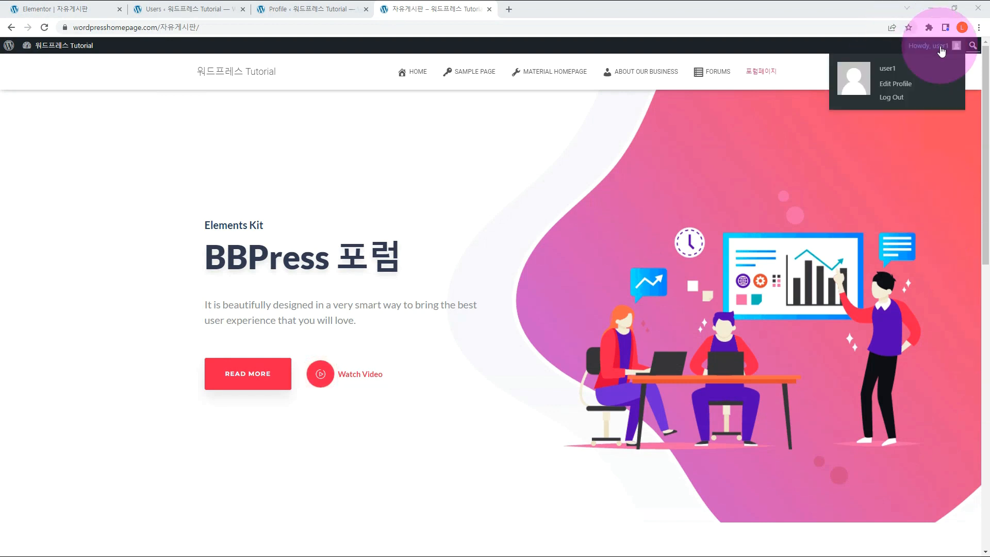
scroll(484, 235, "down", 4)
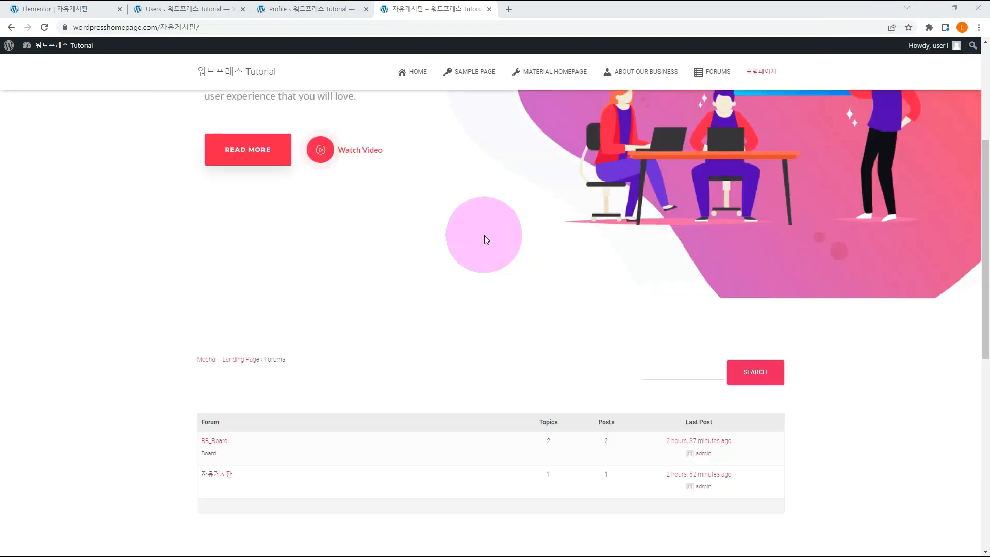
scroll(484, 235, "down", 2)
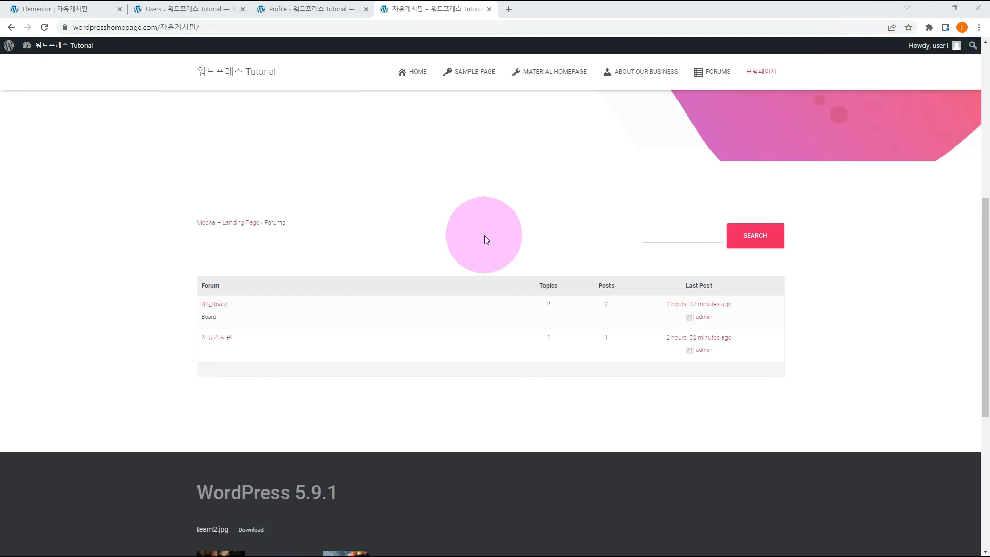
Post the reply "워드프레스 이야기" to the topic "Is WordPress Made for Me?" in the 자유게시판 forum
left_click(223, 344)
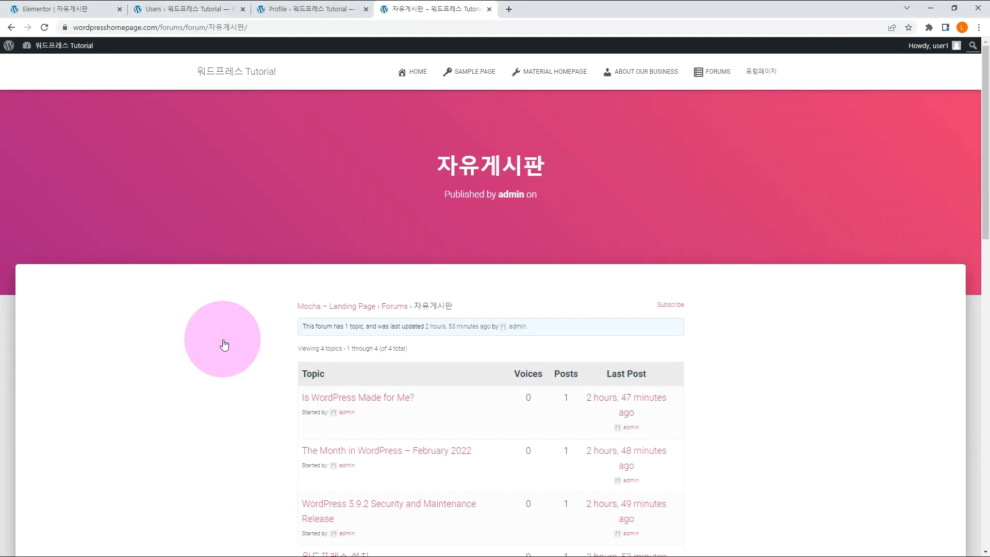
scroll(222, 343, "down", 2)
scroll(223, 342, "up", 1)
left_click(378, 348)
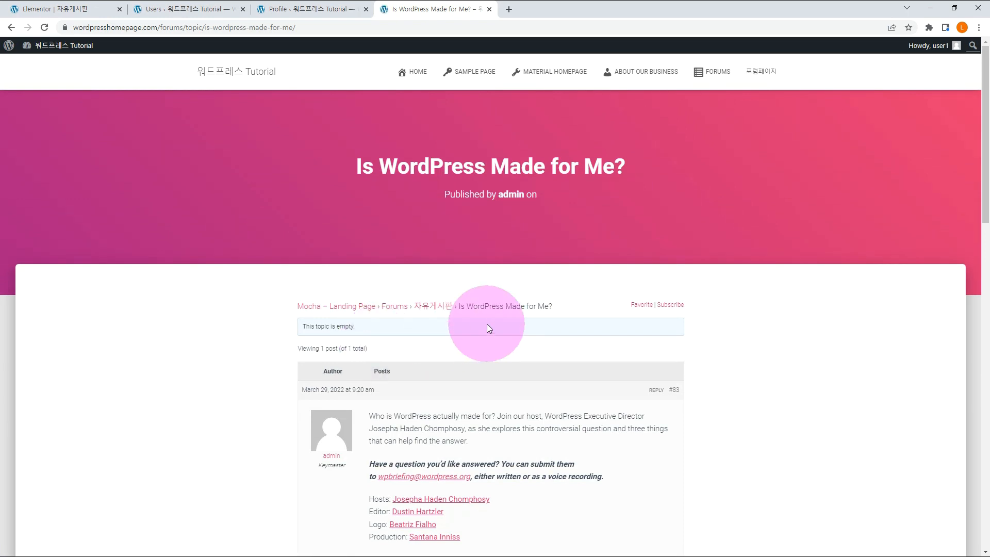
scroll(487, 325, "down", 8)
scroll(547, 342, "down", 2)
left_click(488, 341)
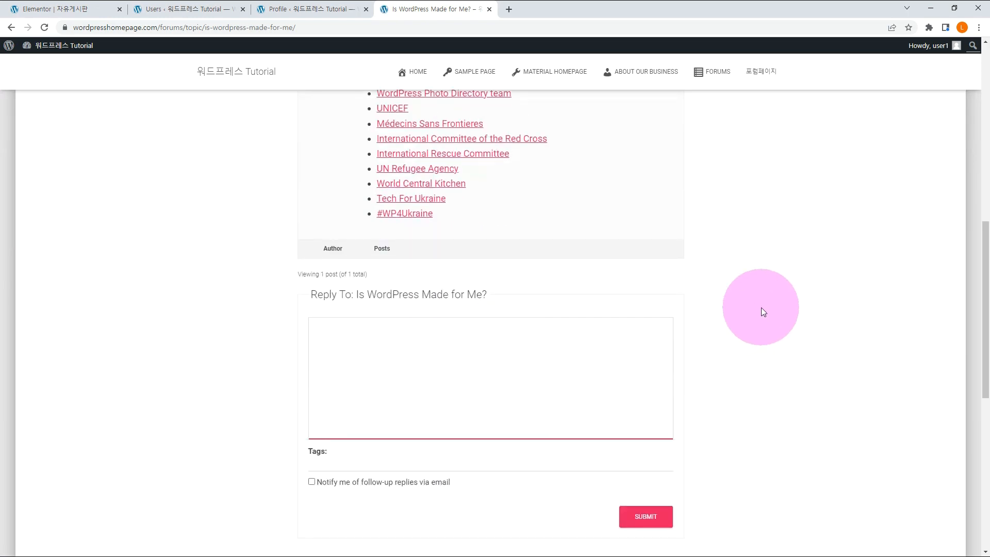
type("워드프레스 이야기")
left_click(644, 516)
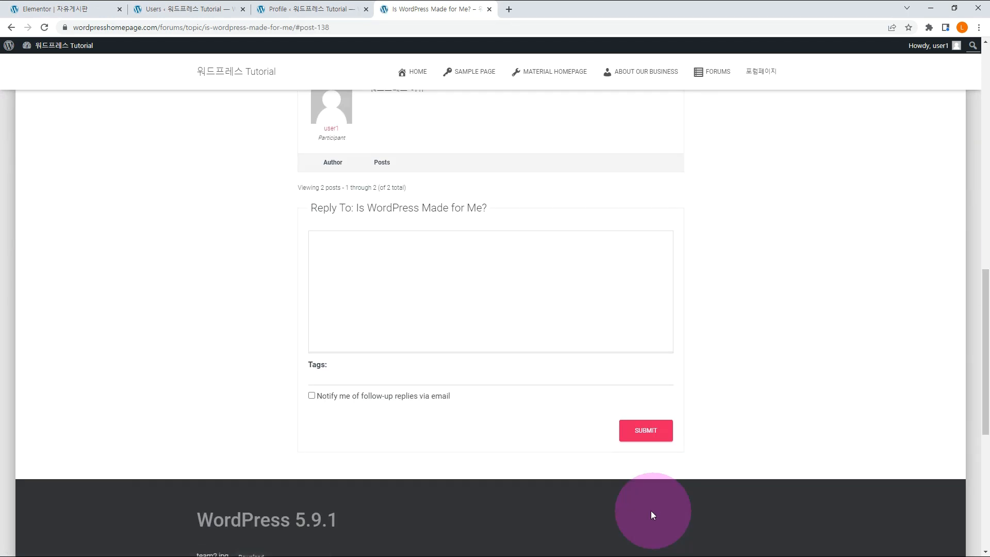
scroll(677, 480, "up", 3)
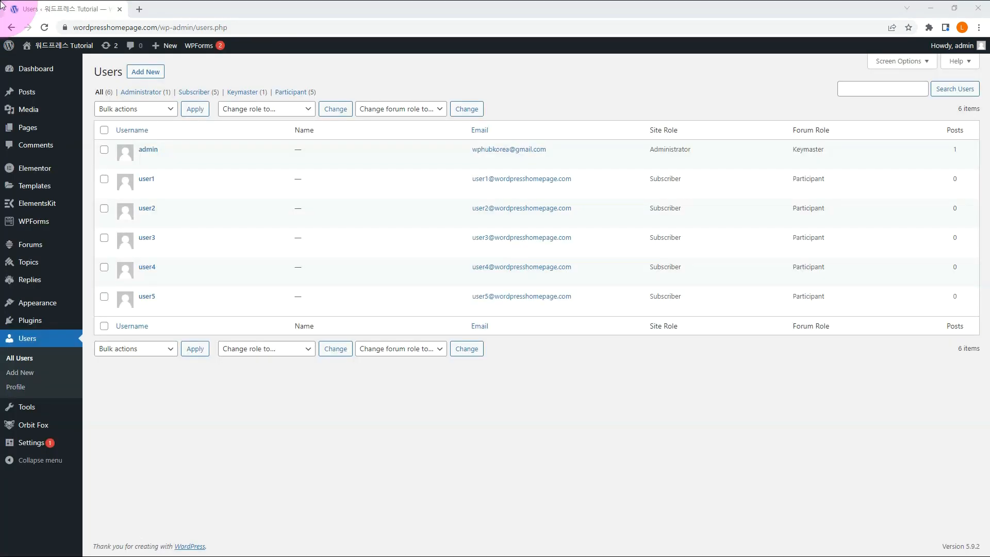
Search the plugin directory for BuddyPress, then install and activate the BuddyPress plugin
mouse_move(19, 328)
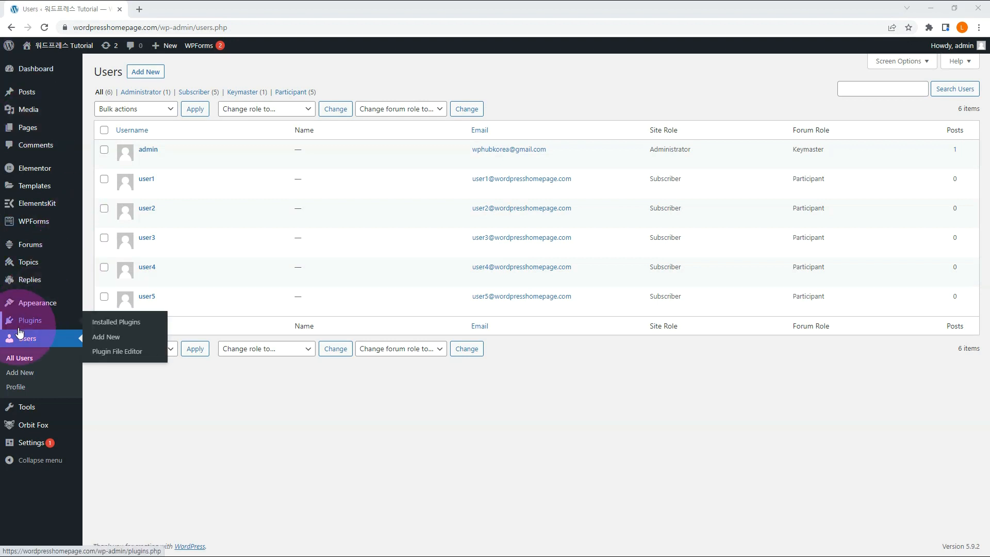
left_click(105, 338)
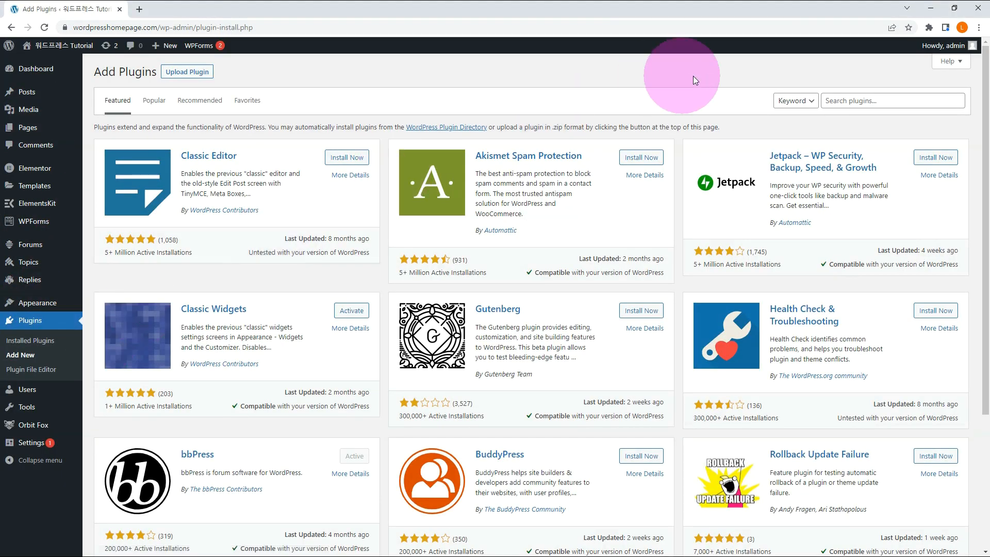
left_click(860, 102)
type("BuddyPress")
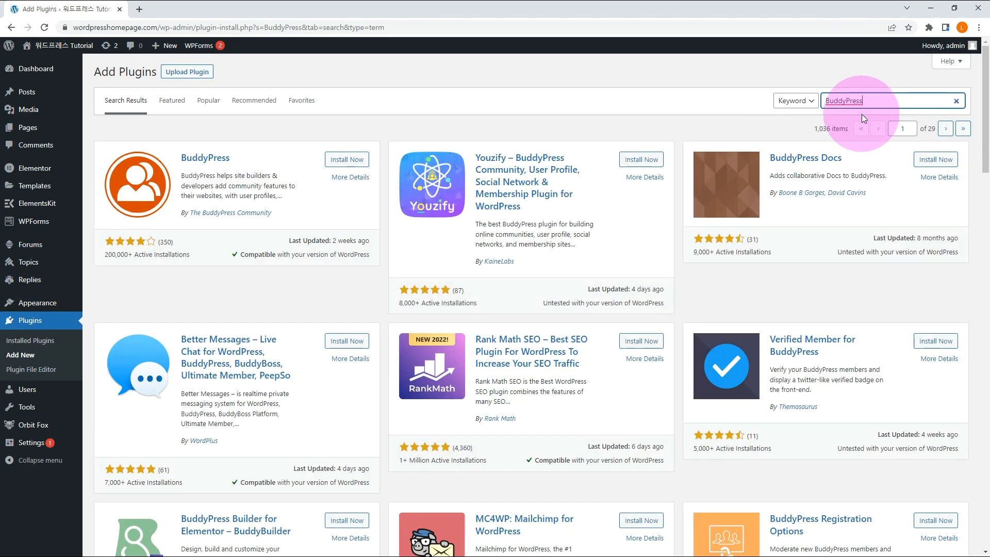
left_click(339, 164)
left_click(339, 164)
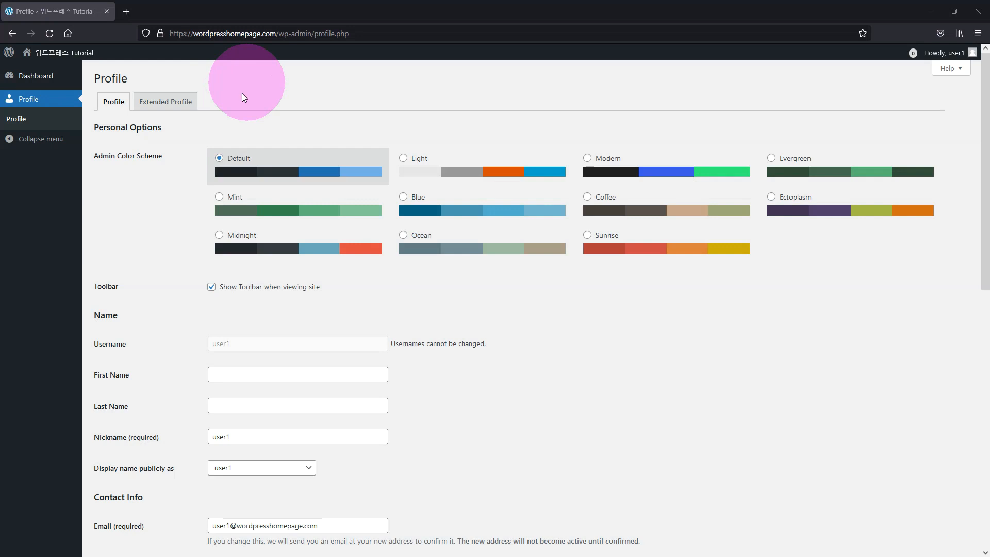
Review user1's profile options and change the profile photo in the extended profile to the illustration of a masked man
scroll(155, 226, "down", 4)
scroll(150, 228, "up", 4)
scroll(132, 232, "down", 9)
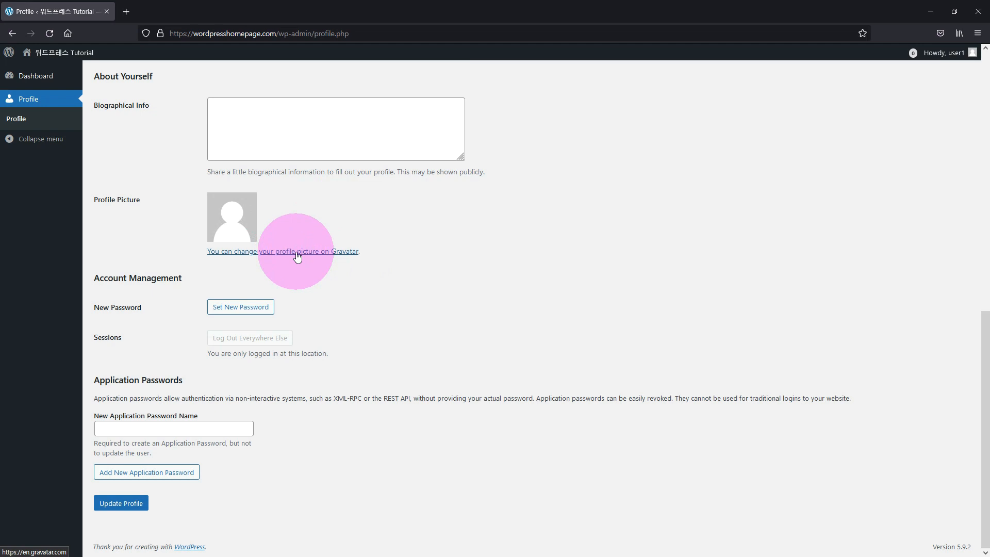
scroll(298, 257, "up", 10)
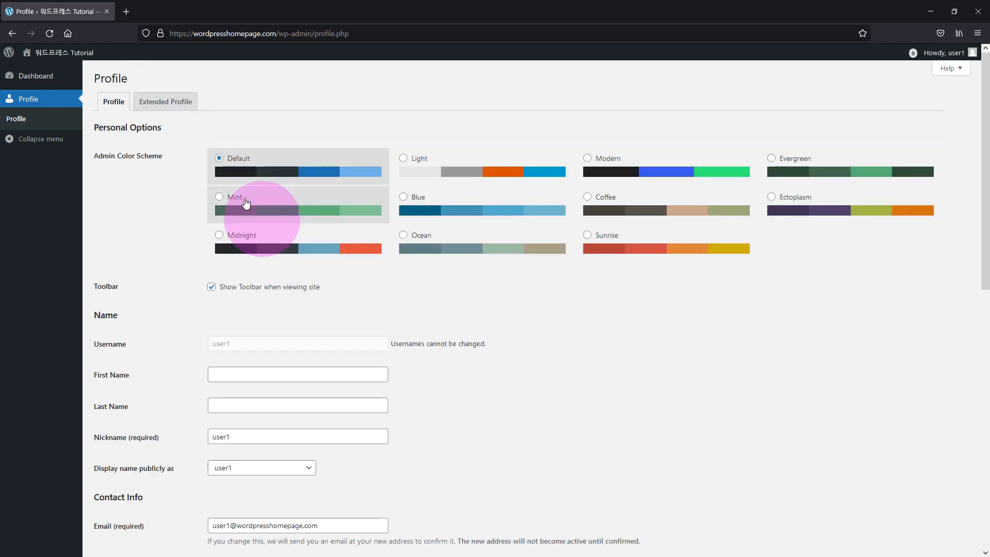
left_click(182, 101)
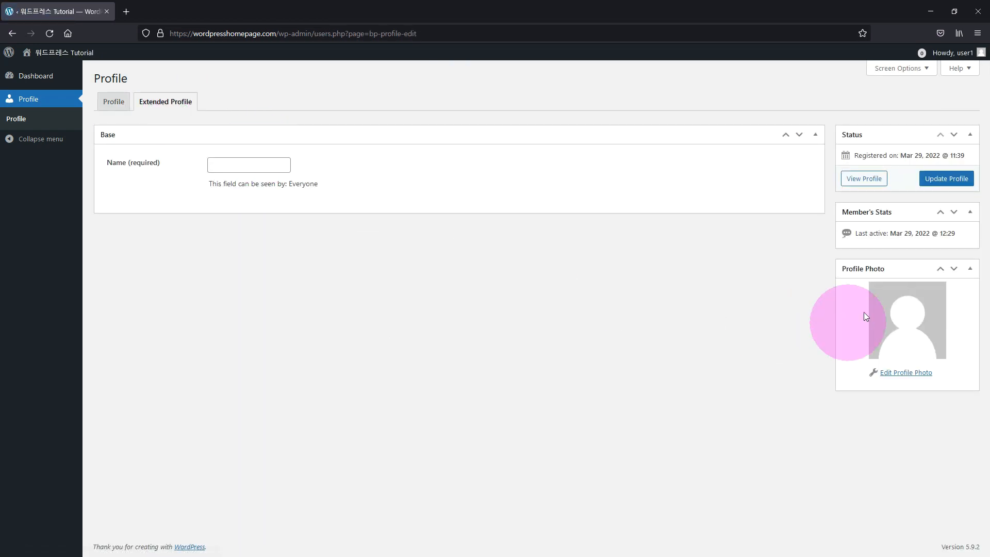
left_click(907, 372)
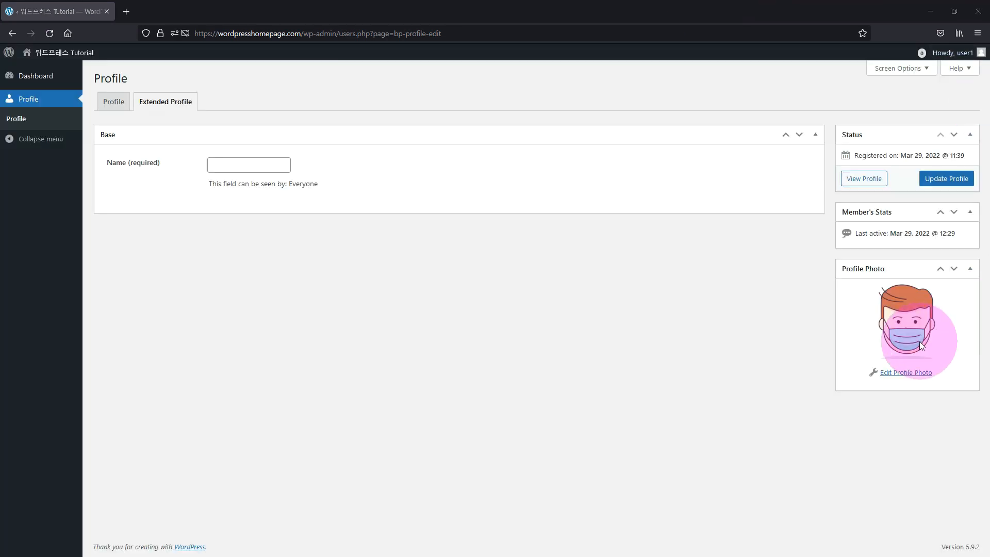
Fill in the required name field of the extended profile and update the profile
left_click(950, 179)
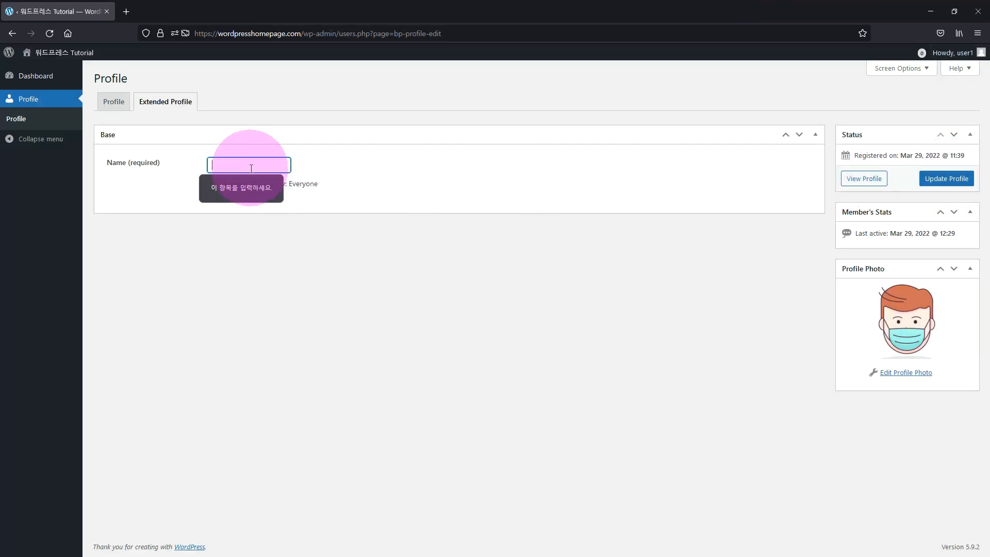
type("버디유저")
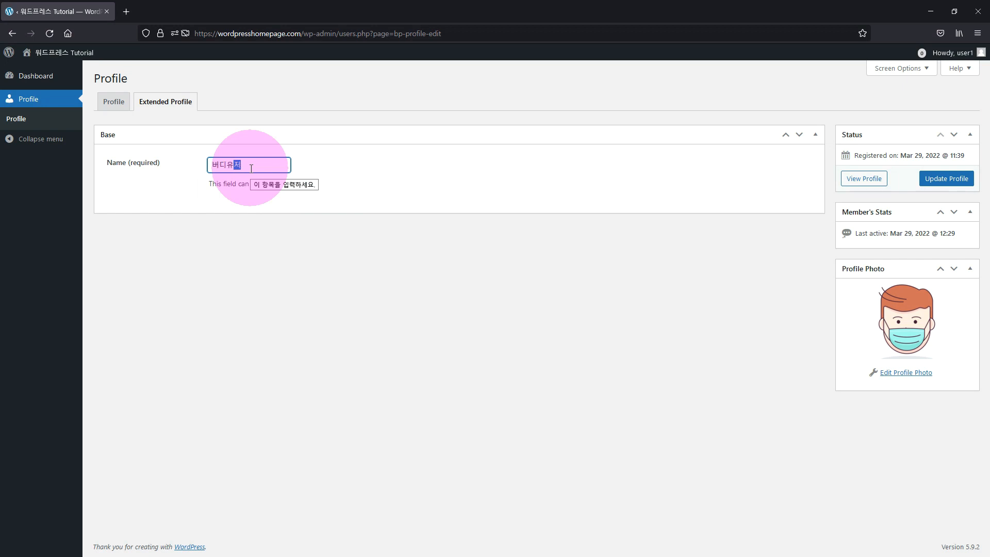
left_click(936, 176)
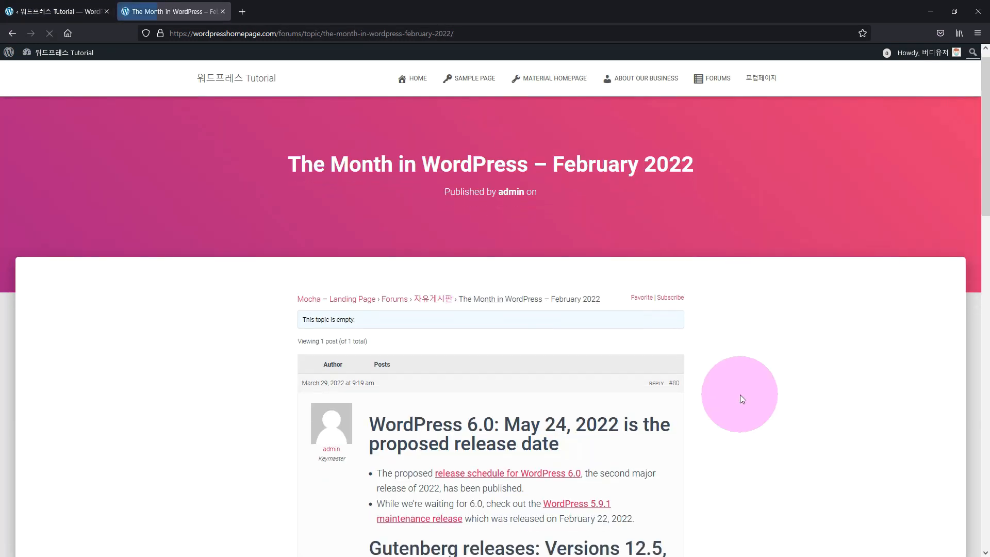
Post the reply "워드프레스 댓글" to the topic "The Month in WordPress – February 2022"
scroll(740, 396, "down", 6)
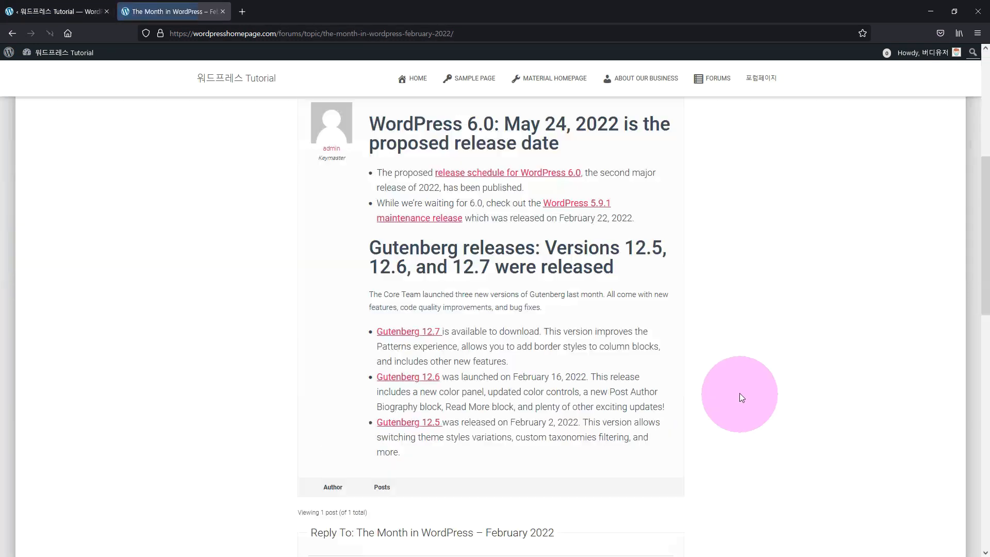
scroll(740, 393, "down", 4)
left_click(508, 393)
type("워드프레스 댓글")
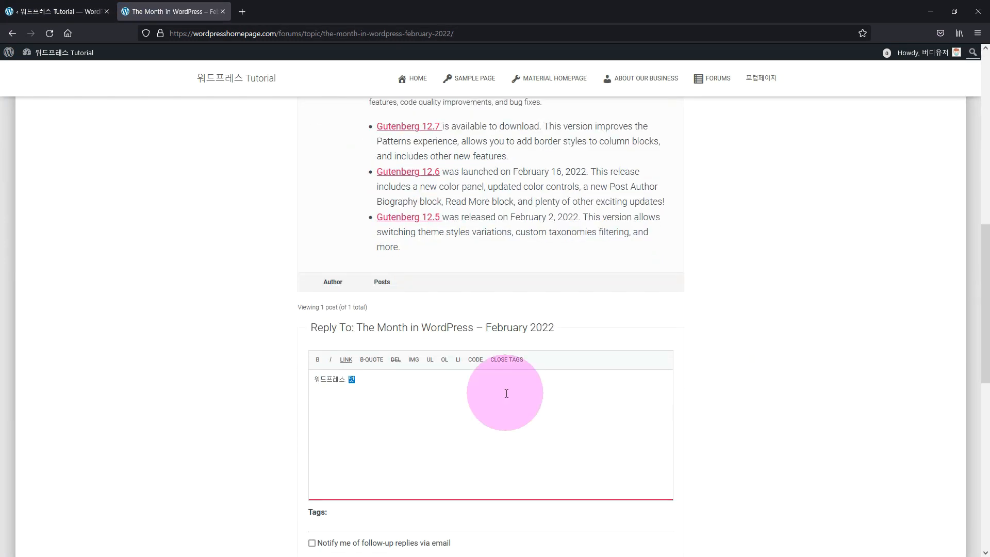
scroll(678, 438, "down", 3)
left_click(661, 444)
scroll(716, 416, "up", 3)
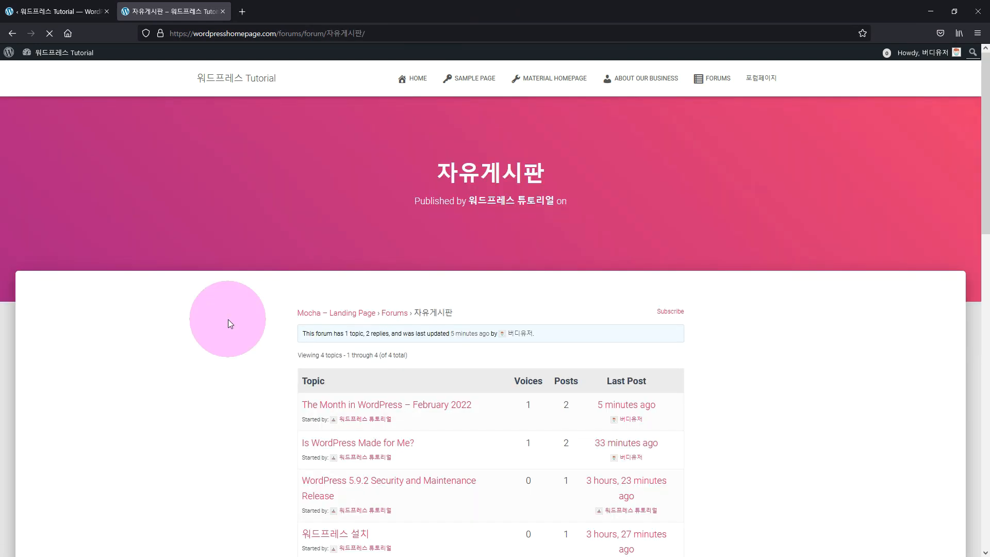
Create a topic titled "일반유저 포럼 토픽" with the content "User1" in the 자유게시판 forum and submit it
scroll(797, 354, "down", 1)
scroll(796, 354, "down", 7)
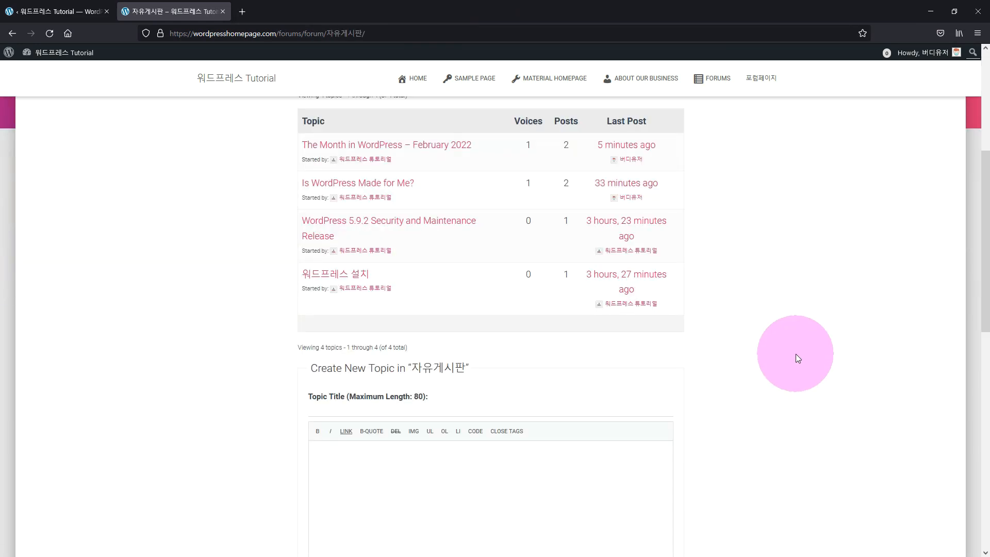
left_click(415, 280)
type("일반")
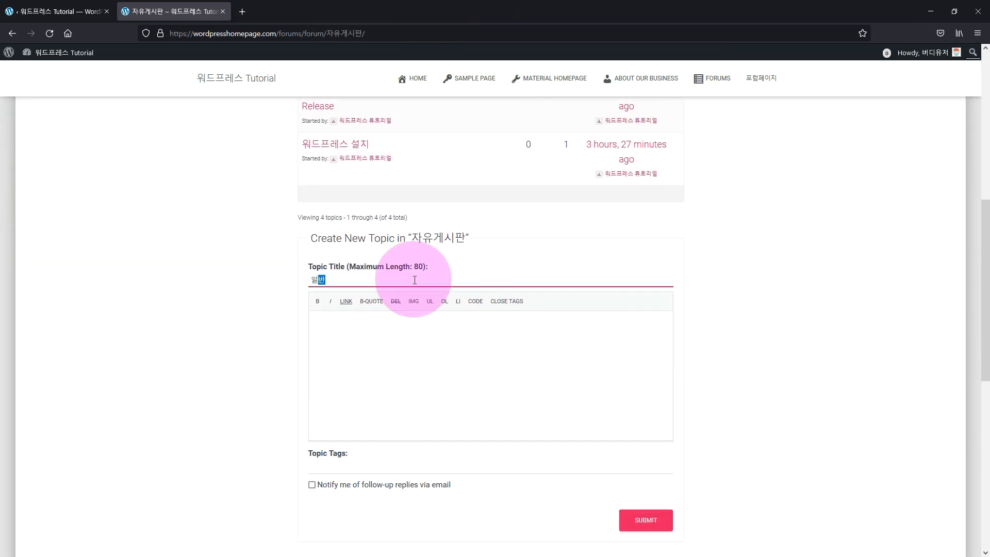
type("유저 포럼 토픽")
key("Tab")
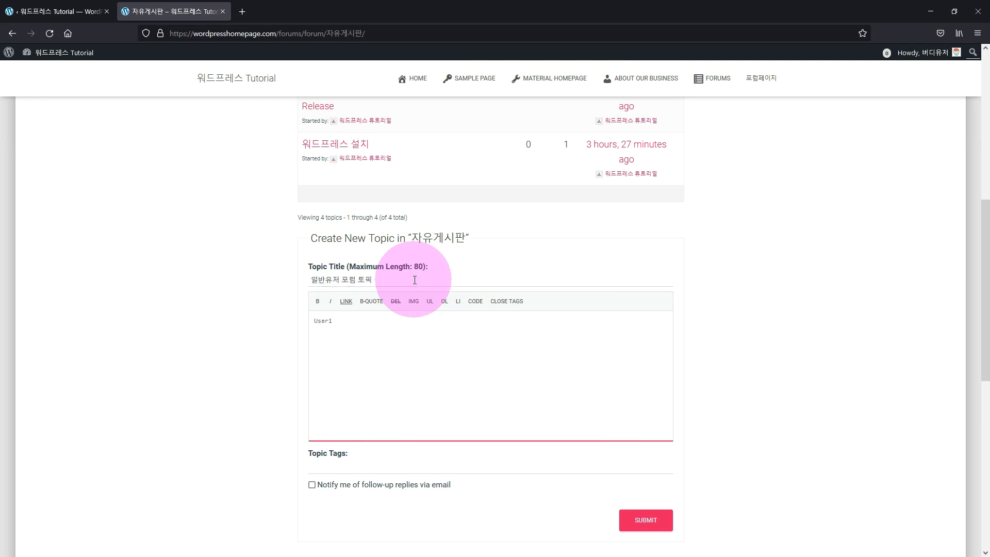
left_click(639, 519)
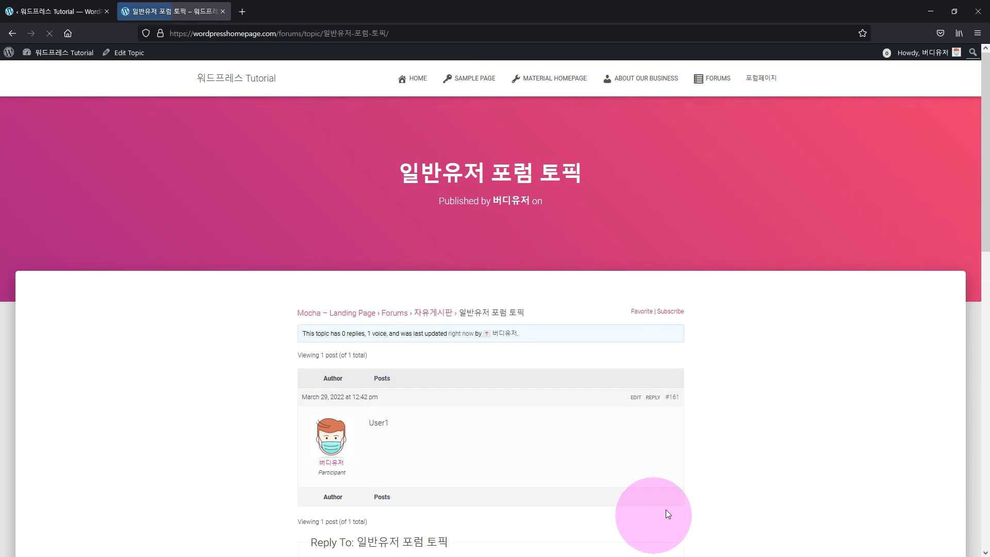
Look over the submitted topic, and examine the Activity and Members entries in the admin's page list
scroll(773, 438, "down", 3)
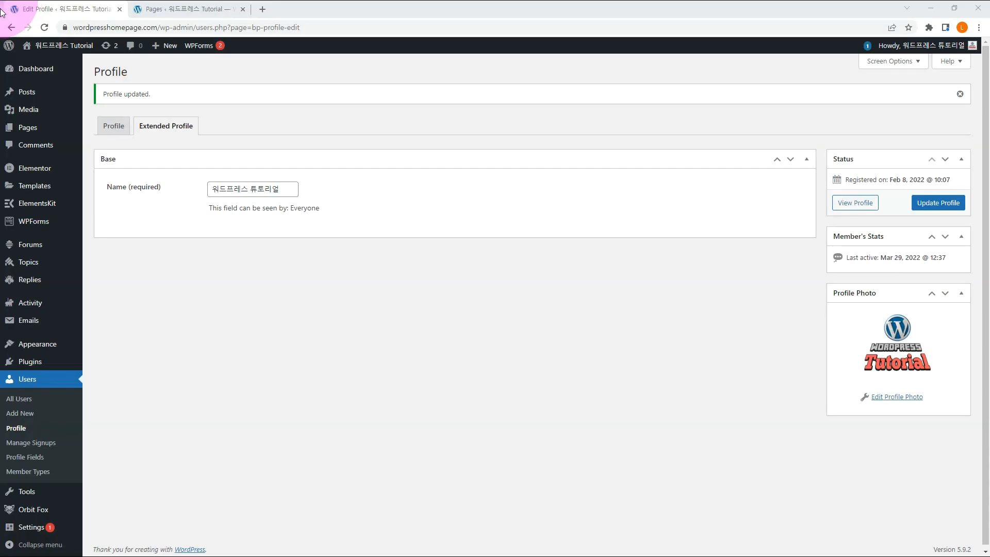
left_click(22, 130)
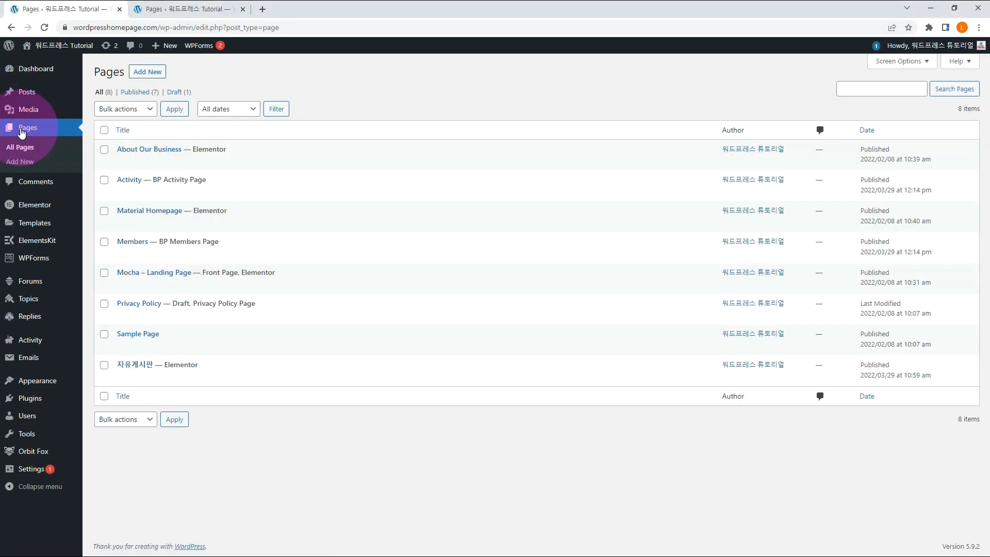
mouse_move(111, 179)
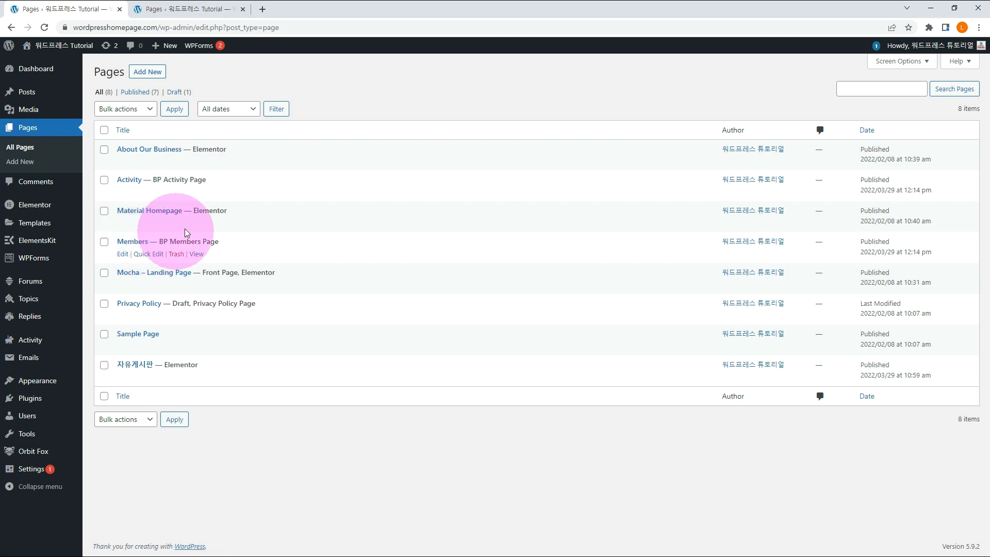
Check the pages assigned to Members and Activity Streams in the BuddyPress settings and open both for viewing
mouse_move(56, 469)
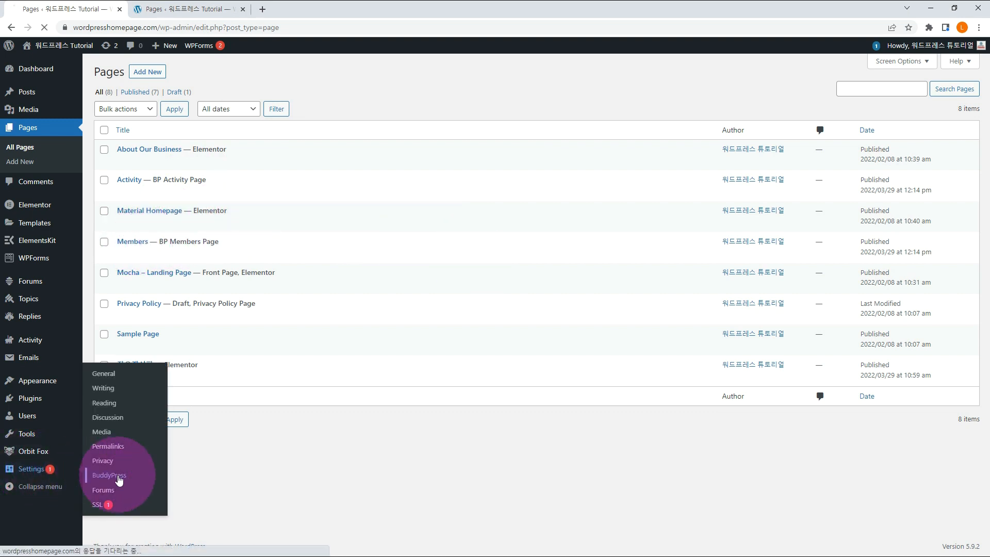
left_click(109, 475)
left_click(566, 104)
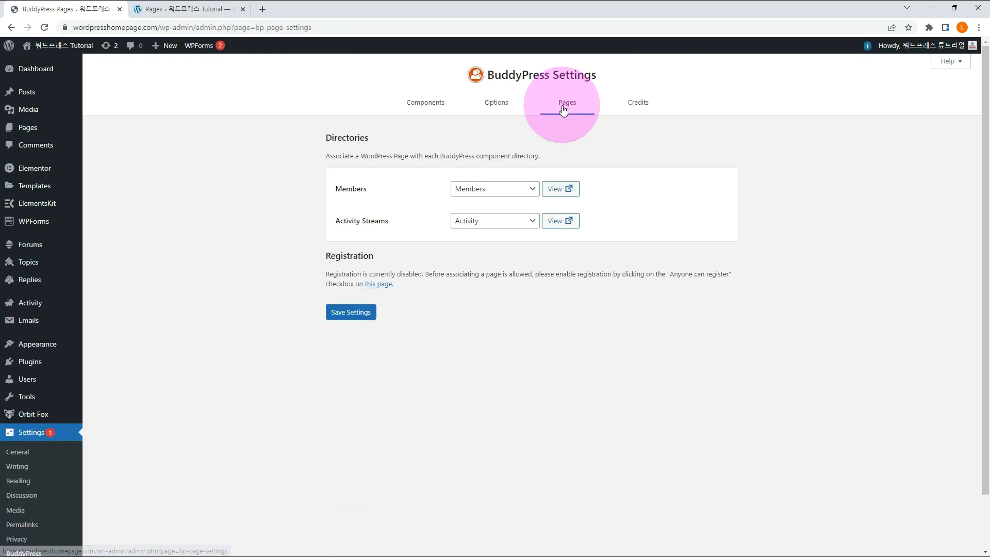
left_click(558, 190)
left_click(557, 222)
Examine the active members on the Members page and the recent entries on the Activity page
left_click(214, 9)
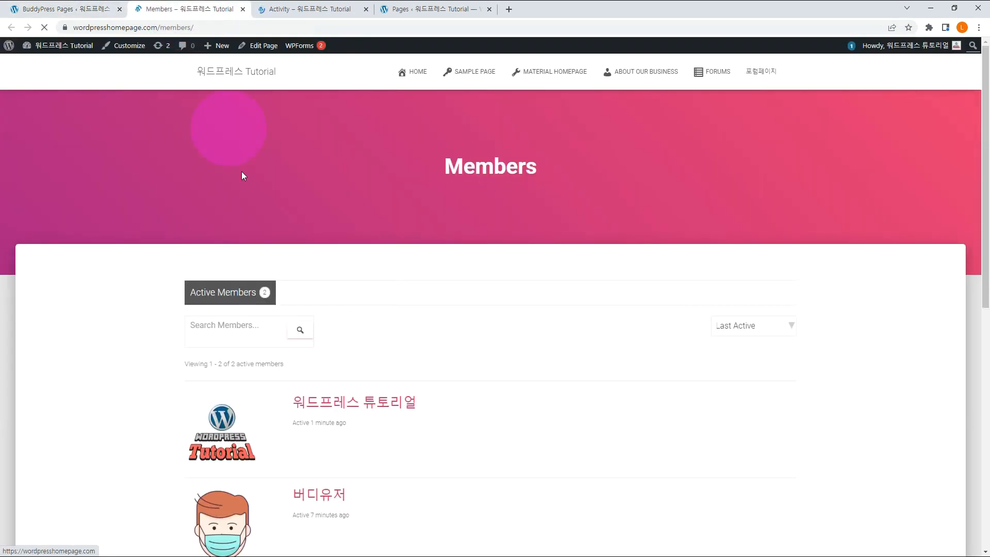
scroll(110, 252, "down", 2)
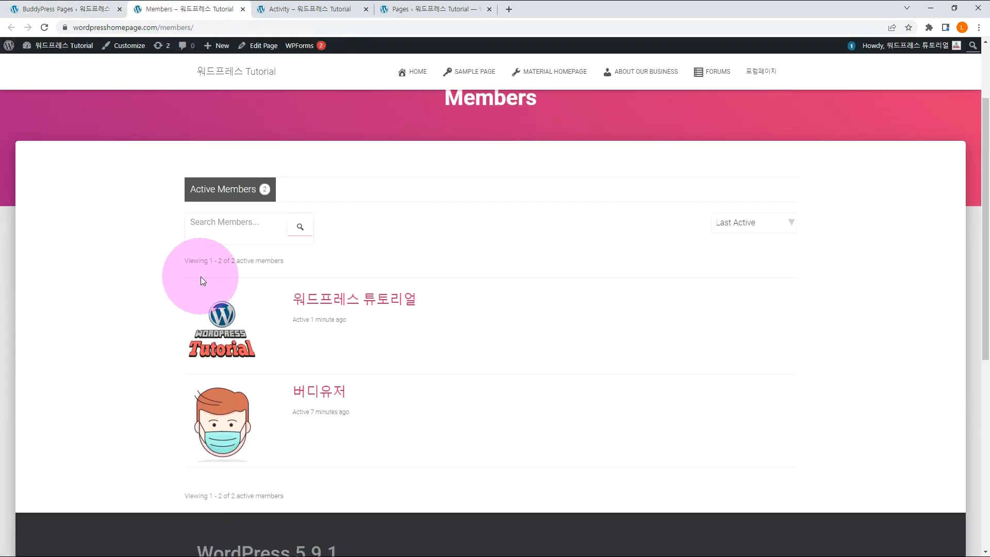
left_click(292, 12)
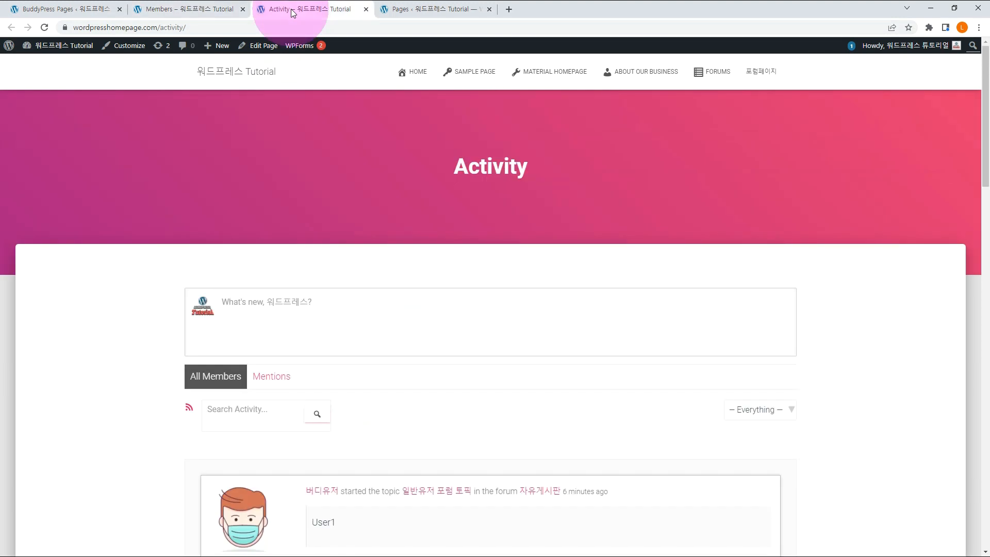
scroll(874, 336, "down", 2)
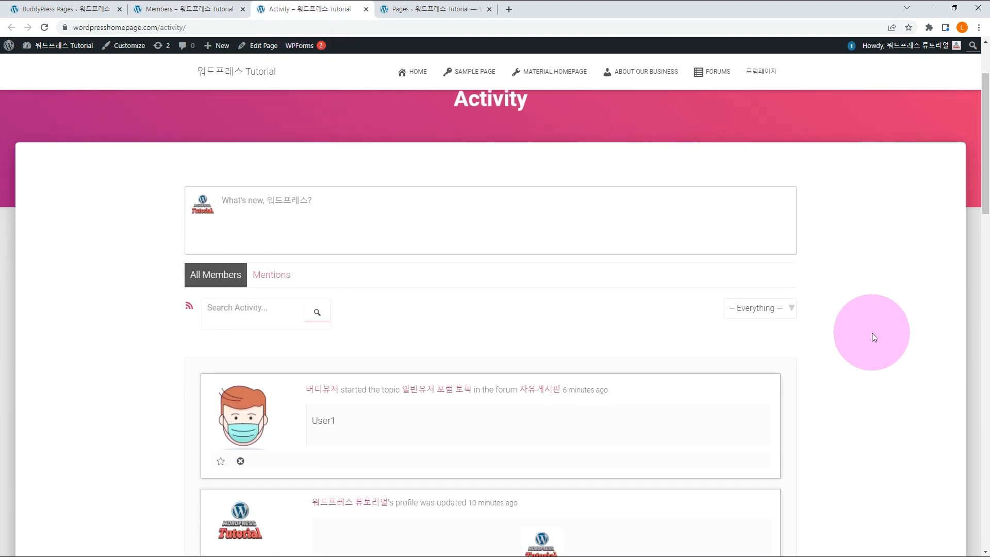
scroll(873, 335, "down", 3)
scroll(874, 338, "down", 1)
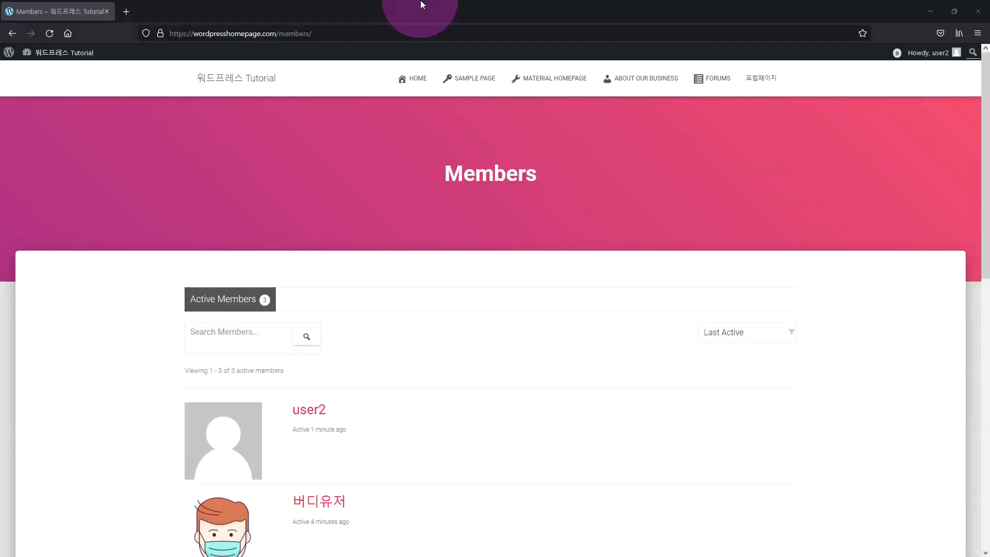
Open the profile section of user2's member page from the Members directory
mouse_move(931, 54)
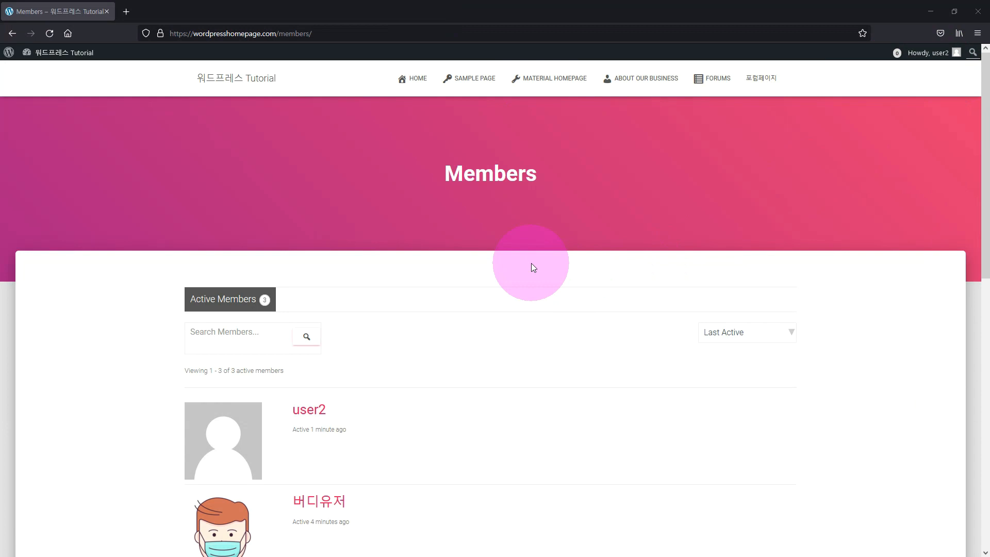
scroll(531, 264, "down", 1)
left_click(253, 369)
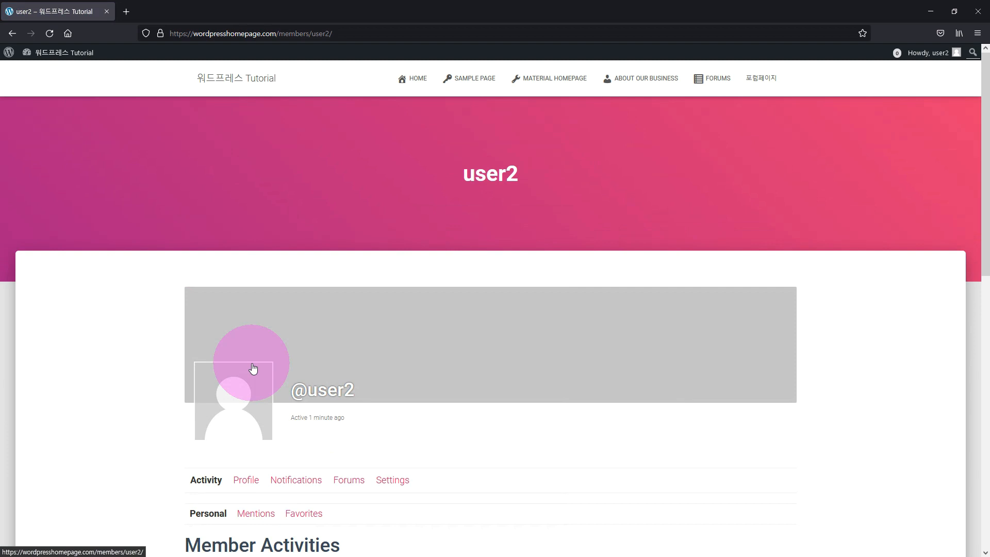
scroll(254, 368, "down", 3)
left_click(243, 288)
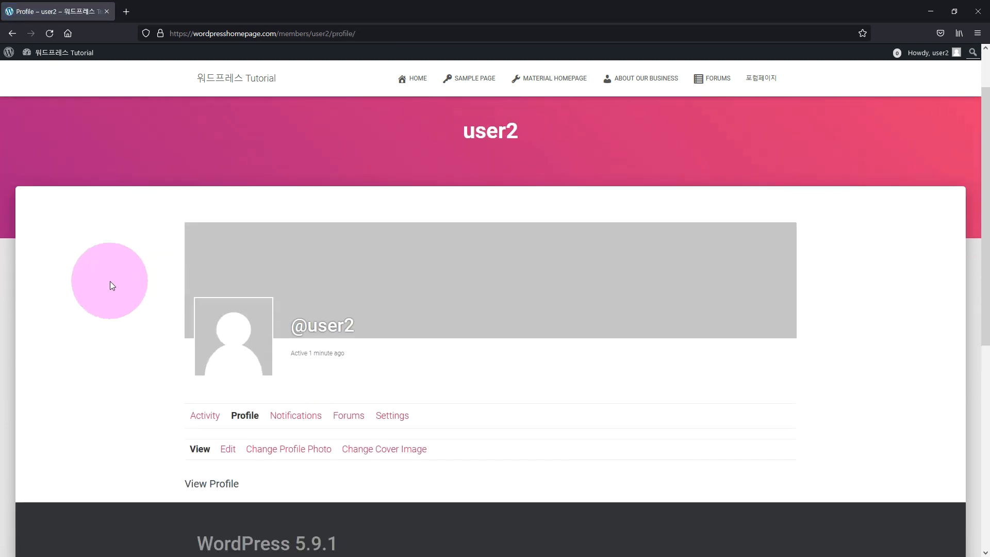
Change user2's profile photo to the guitar player illustration, cropped to the head and upper body
left_click(316, 449)
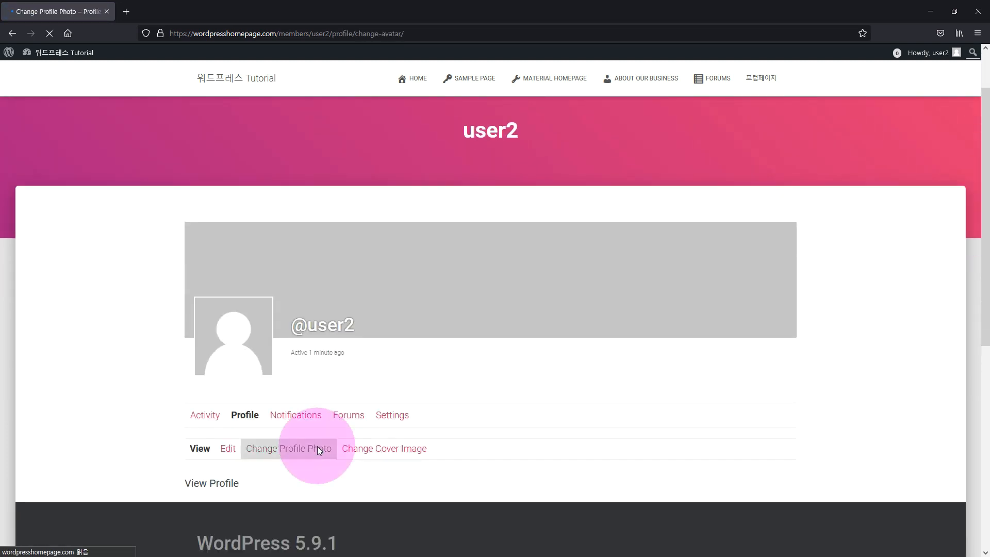
scroll(546, 408, "down", 3)
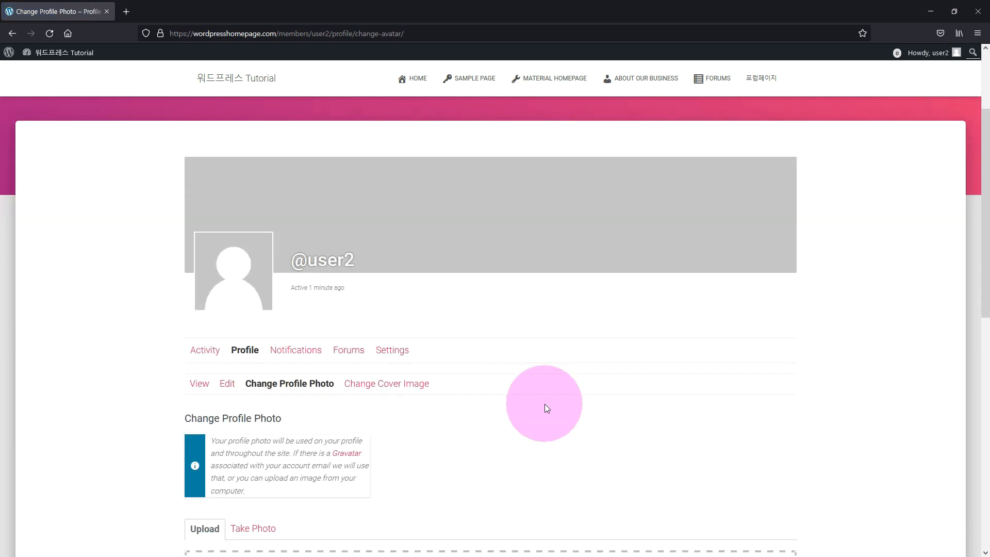
scroll(774, 412, "down", 3)
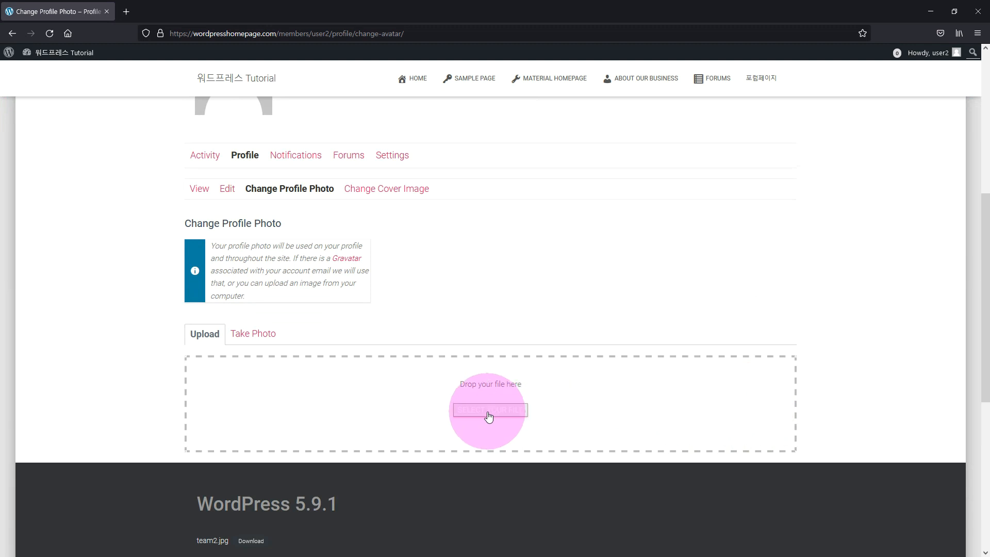
left_click(489, 412)
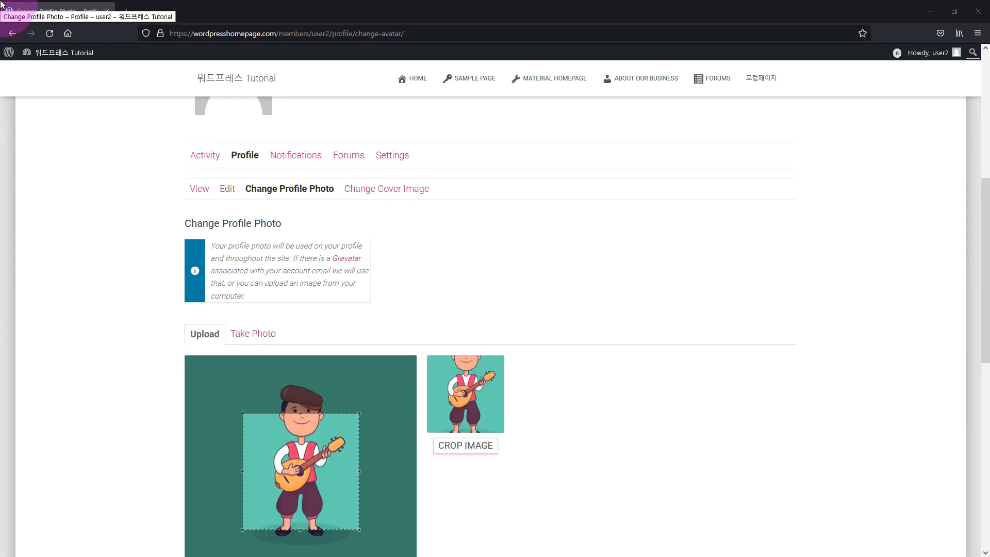
left_click_drag(309, 461, 310, 417)
left_click(448, 453)
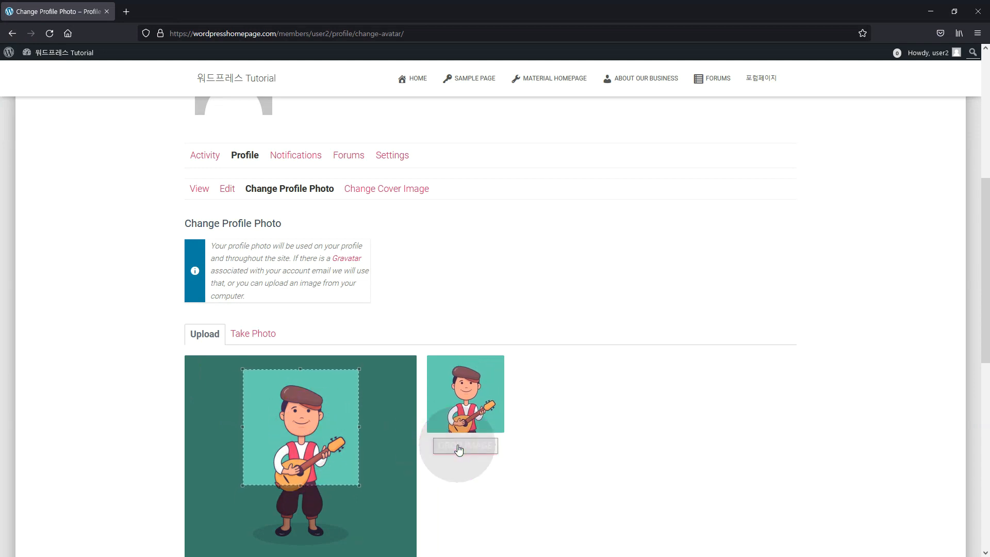
Review user2's profile photo and cover image, and check the unread notifications
scroll(508, 266, "up", 3)
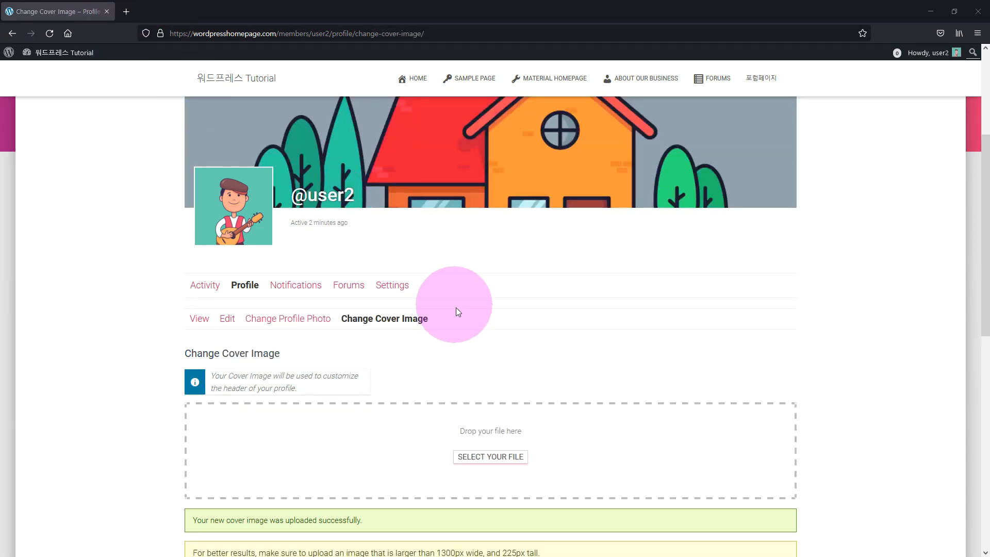
scroll(456, 309, "up", 3)
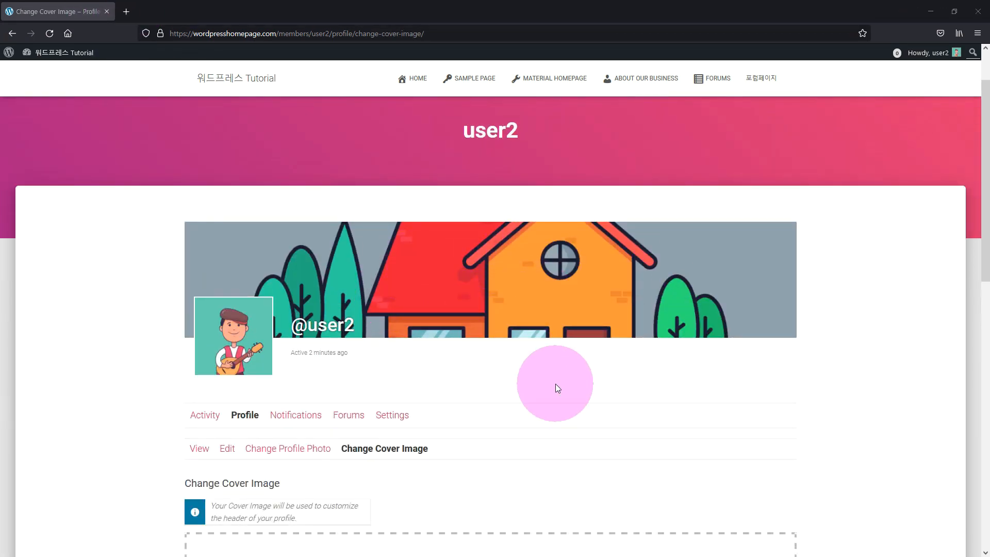
scroll(555, 384, "down", 3)
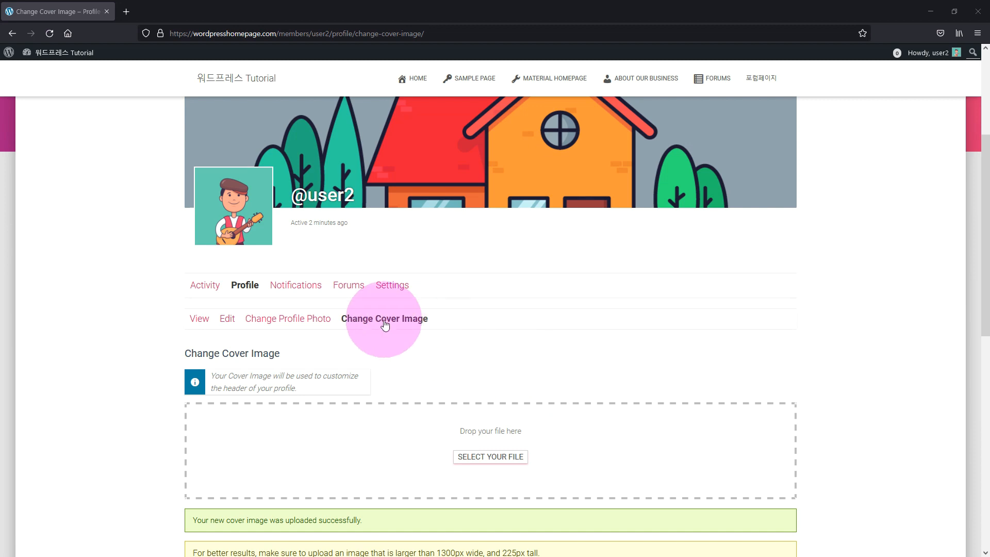
left_click(295, 289)
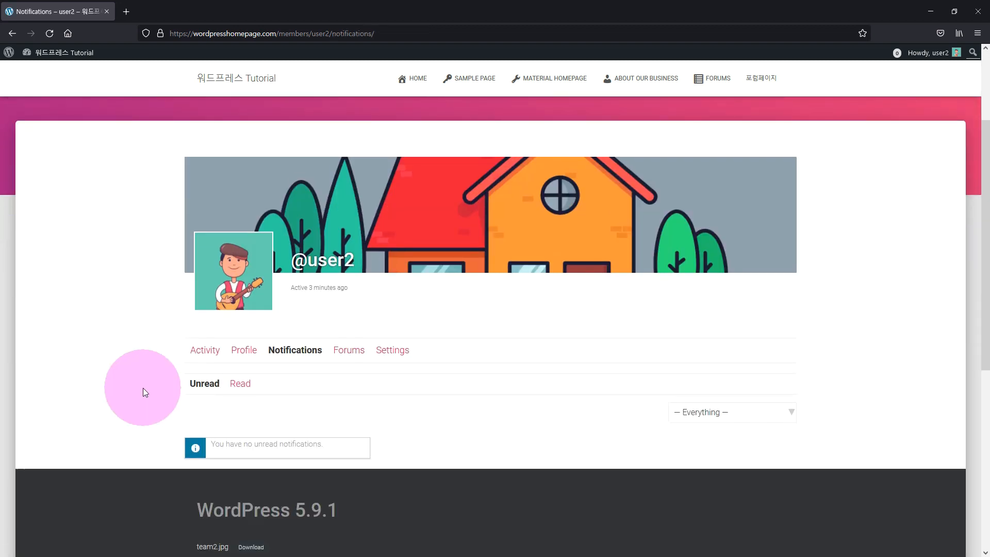
scroll(143, 388, "up", 2)
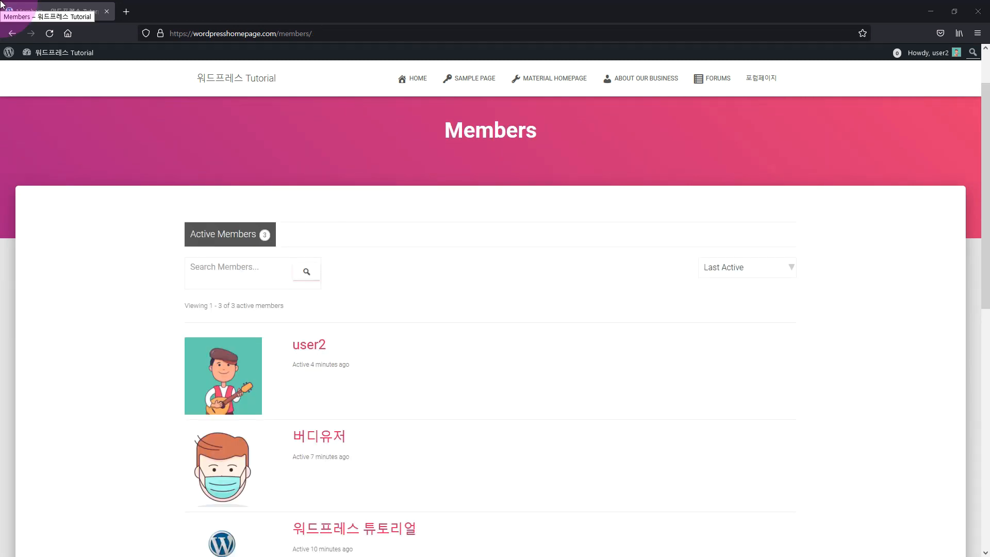
left_click(237, 472)
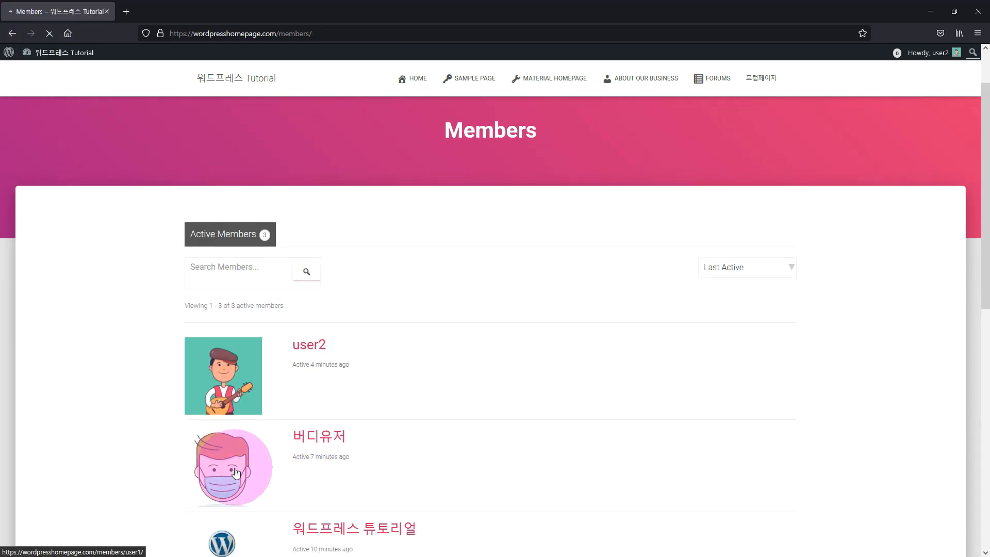
left_click(320, 423)
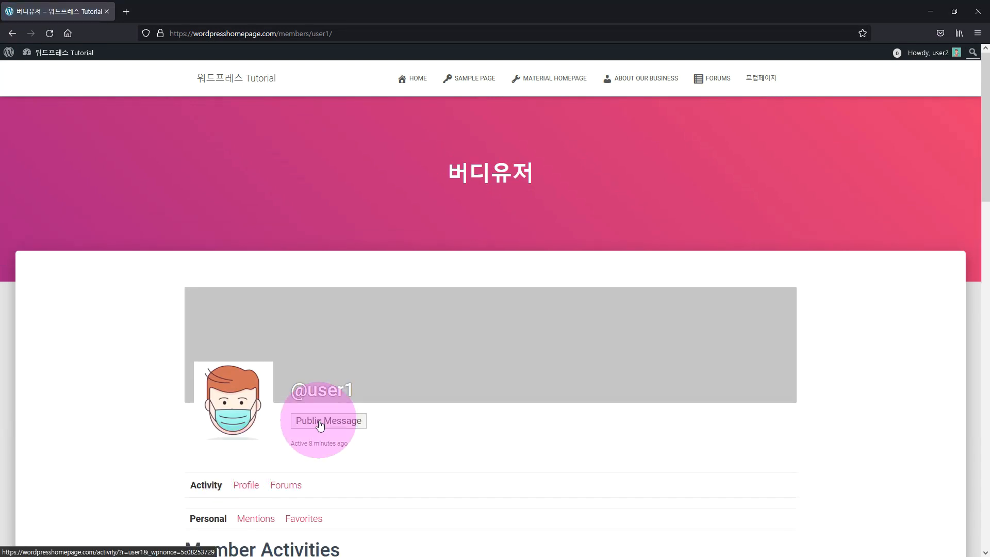
type("유저")
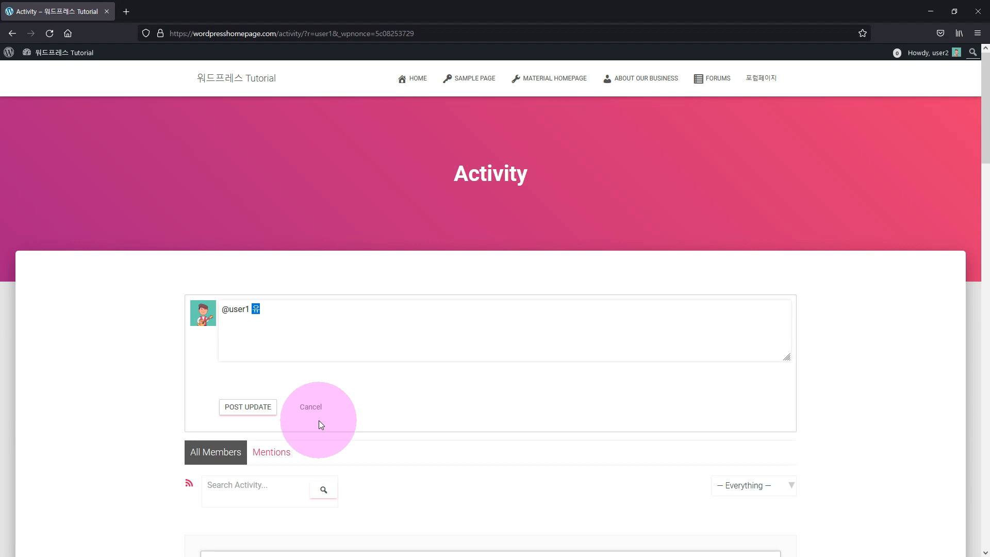
type("간 메시지 텟")
type("스트")
left_click(243, 413)
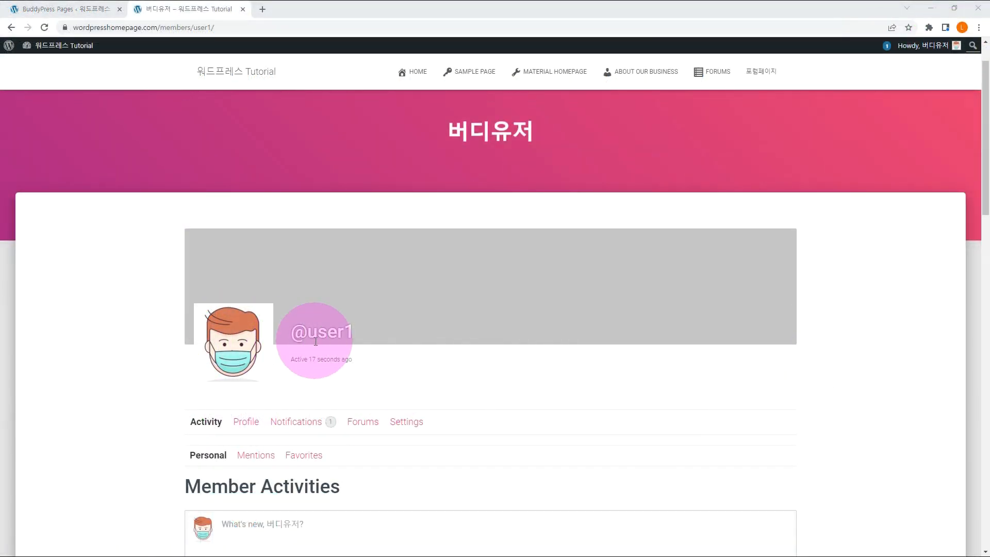
Check user1's unread notifications and open the mention from user2 to read the message
left_click(320, 433)
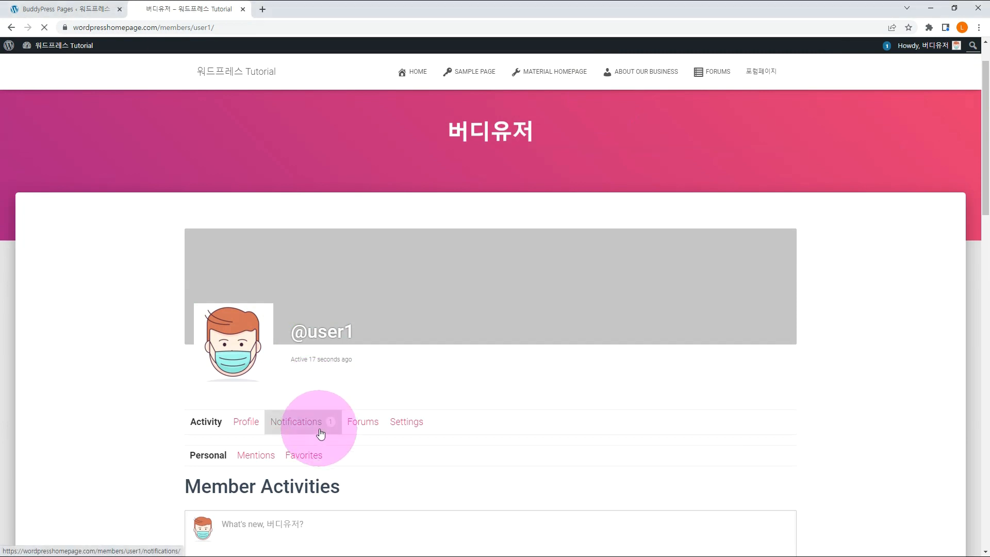
scroll(565, 417, "down", 4)
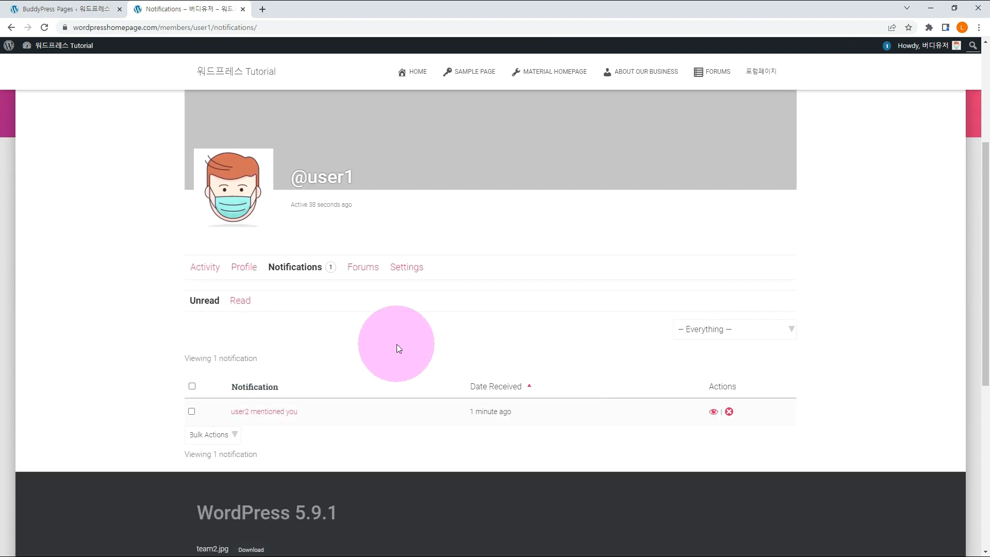
left_click(259, 412)
scroll(259, 417, "down", 5)
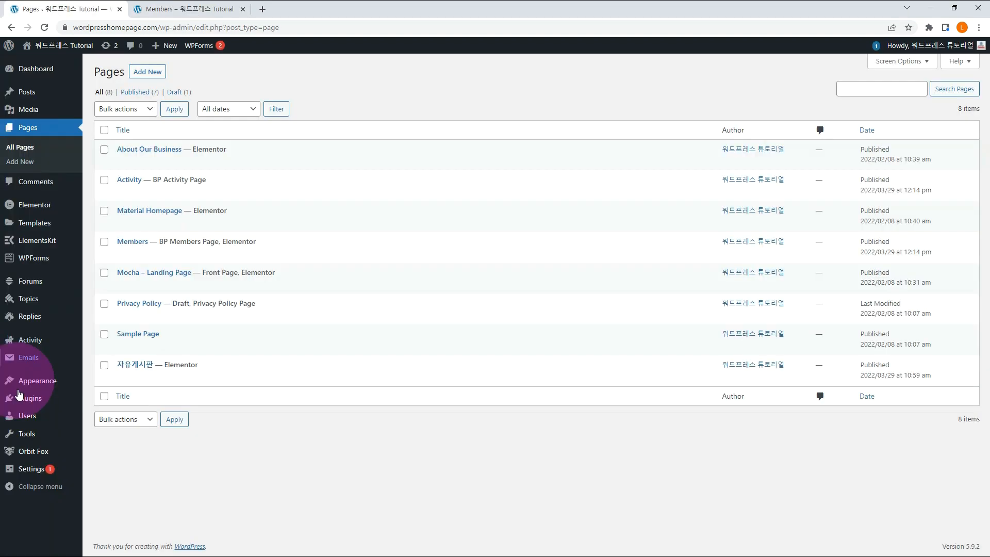
Install and activate the BuddyPress Builder for Elementor plugin and open its template settings
mouse_move(26, 399)
left_click(106, 414)
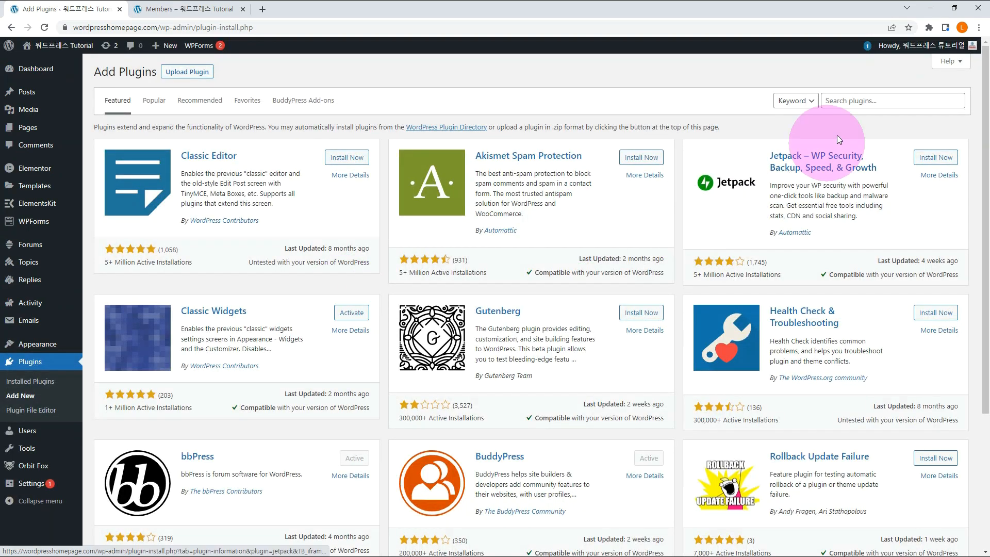
left_click(856, 101)
type("BuddyPress Builder for Elementor")
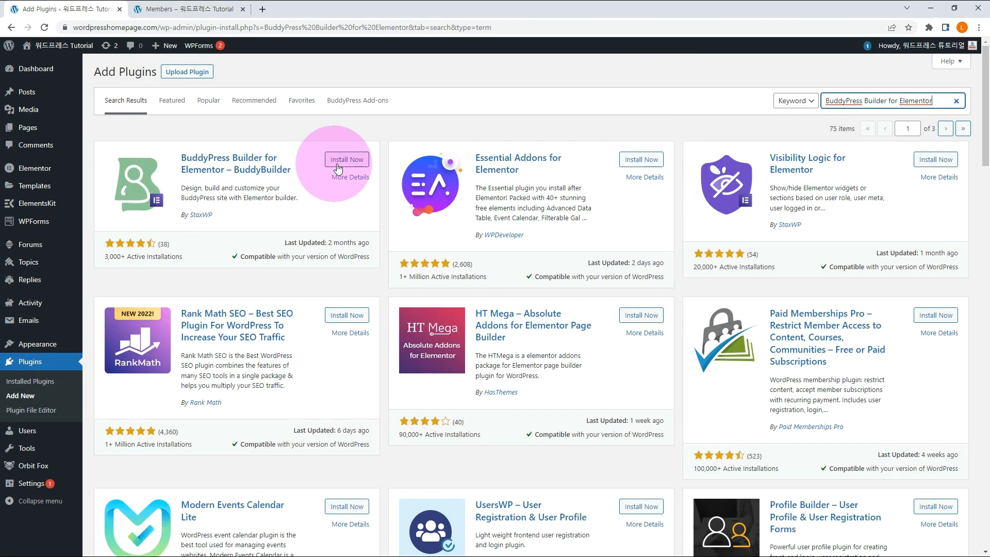
left_click(338, 164)
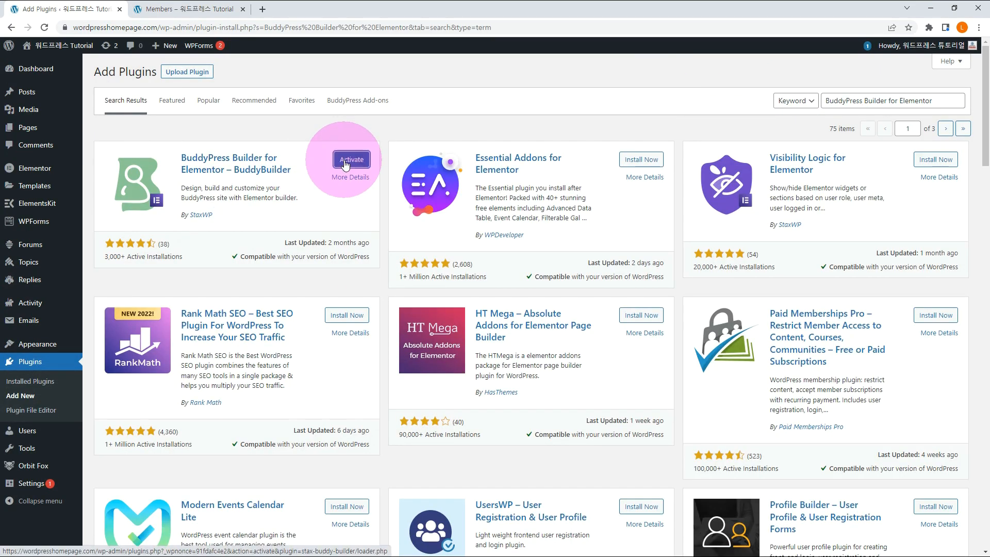
left_click(346, 165)
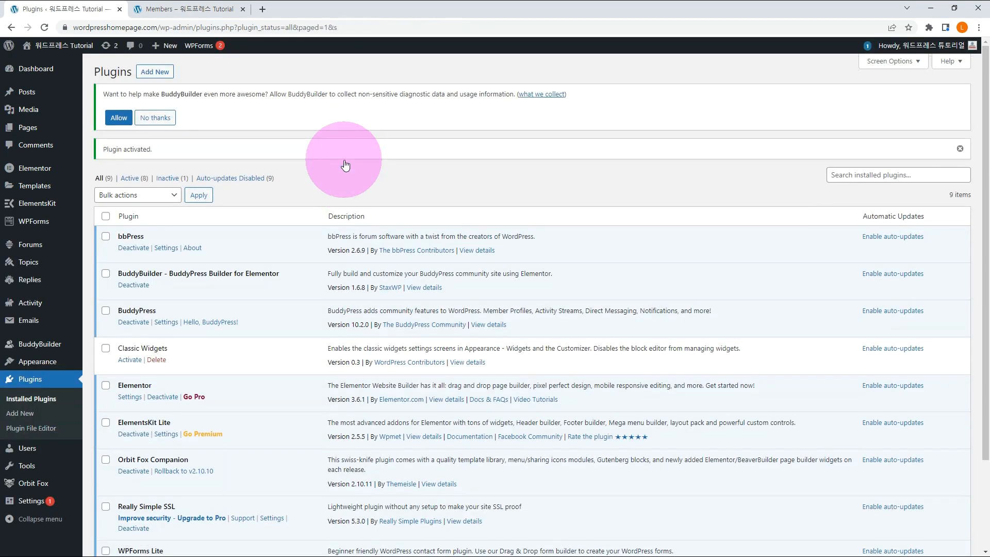
left_click(33, 345)
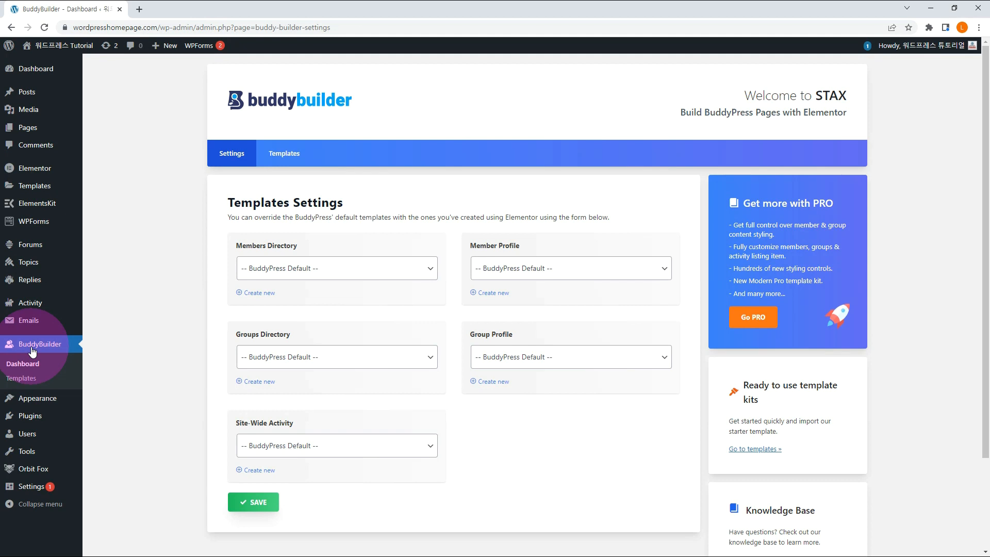
Import BuddyBuilder's Free Starter Template and open the members page's Members Directory Starter template for editing in Elementor
left_click(275, 160)
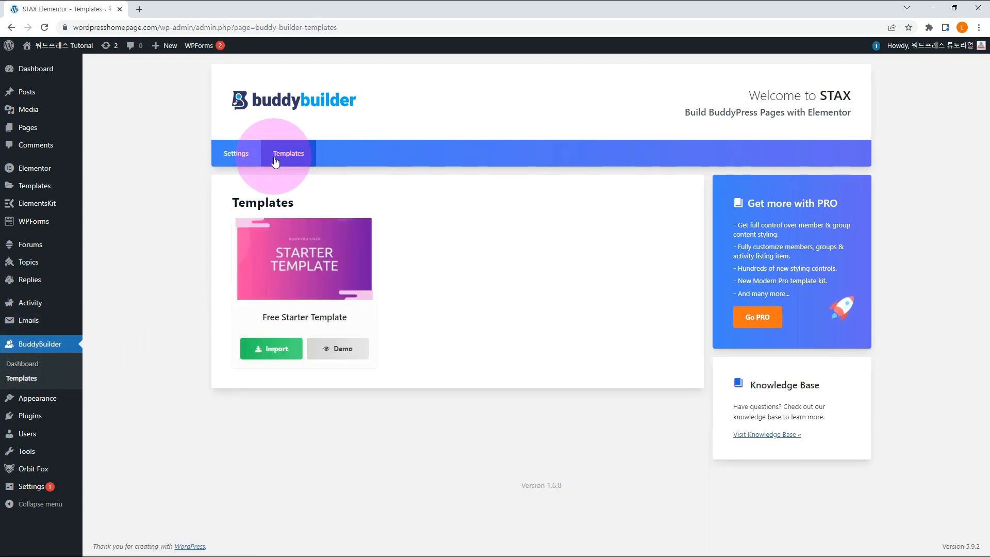
left_click(271, 351)
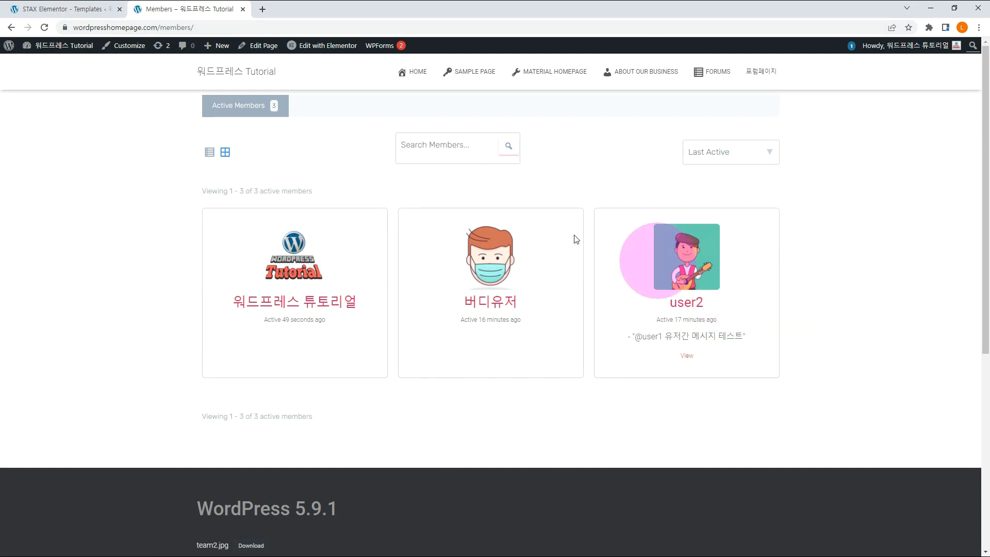
mouse_move(302, 45)
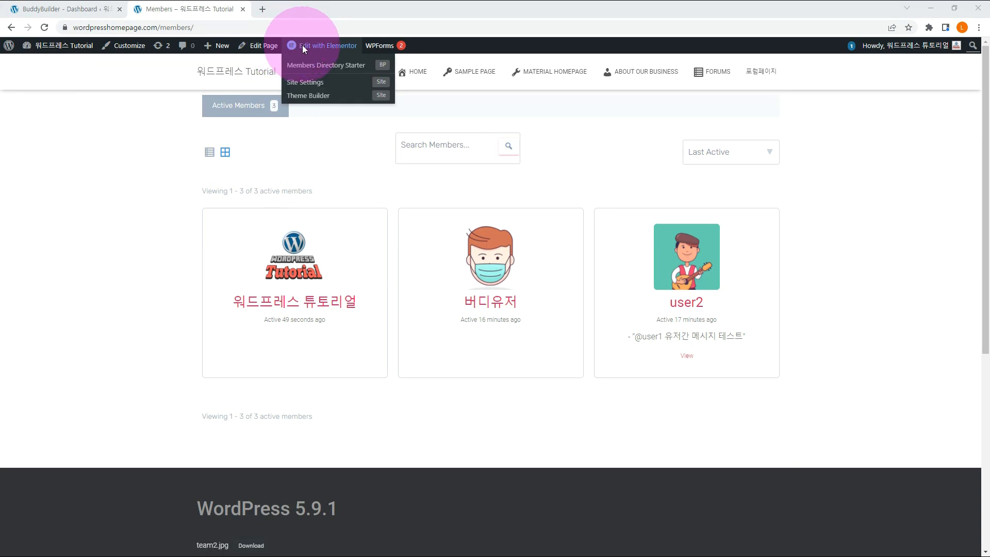
left_click(324, 69)
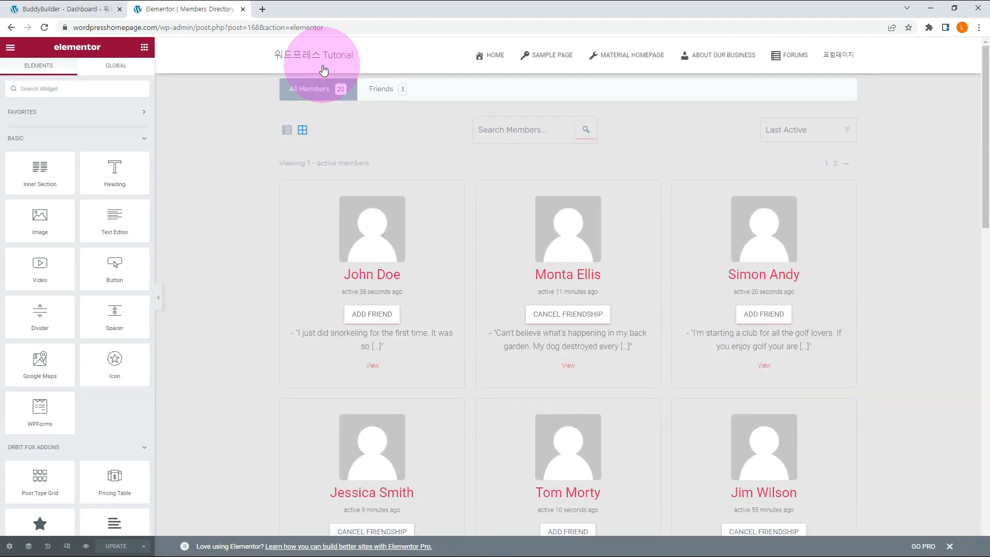
Insert the "Powerful Event Management Software" hero section from the ElementsKit template library above the members list
scroll(598, 453, "down", 15)
left_click(596, 449)
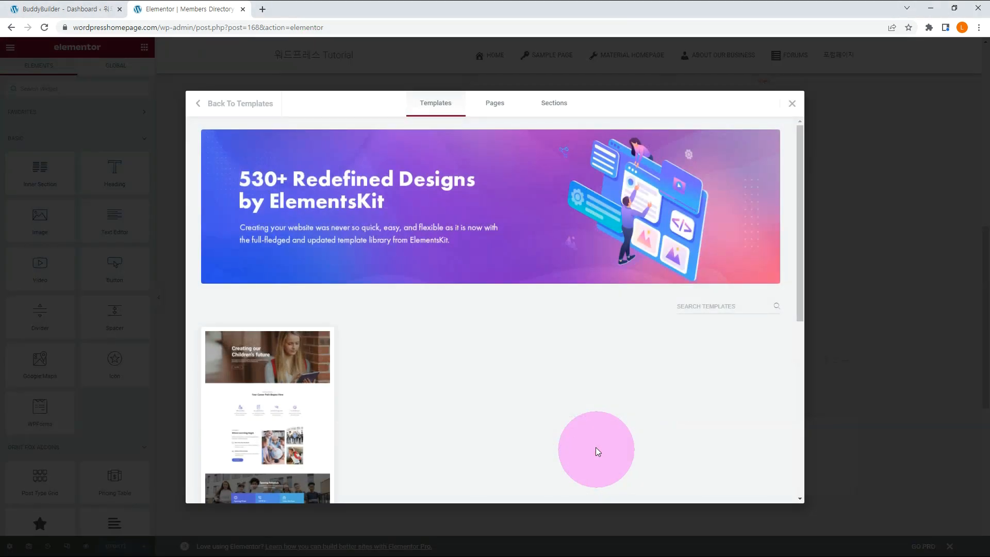
left_click(472, 106)
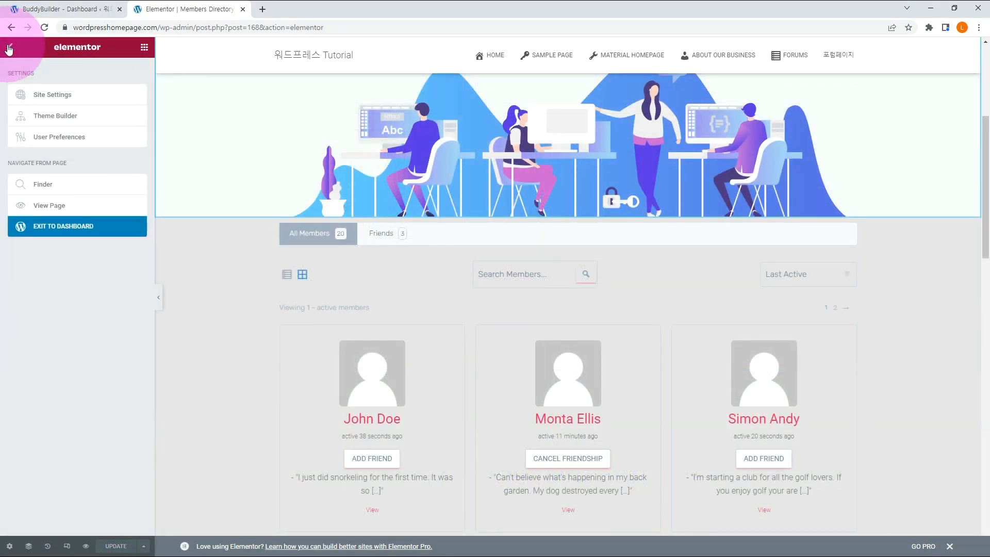
Preview the Members Directory Starter template, and check the hero section and members list on the live members page
left_click(67, 205)
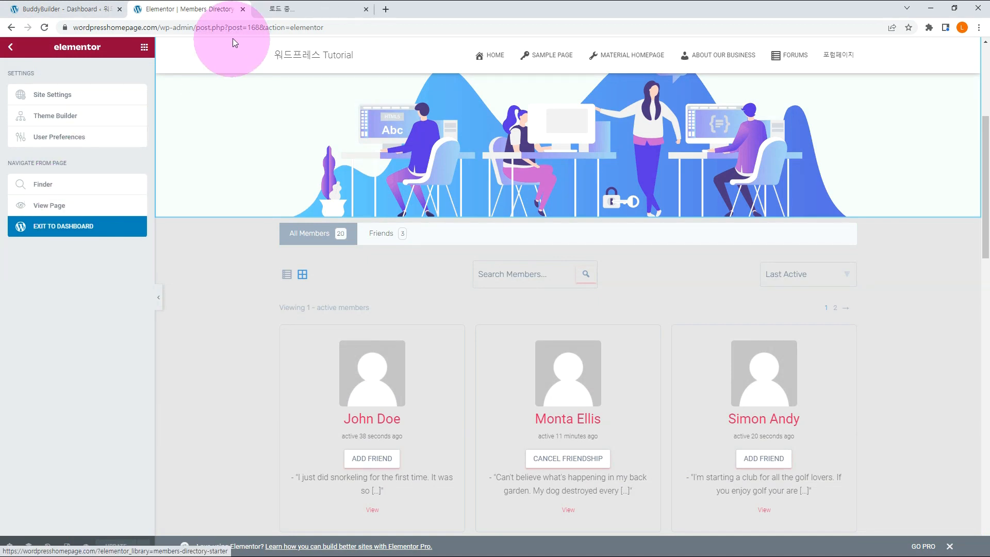
left_click(313, 11)
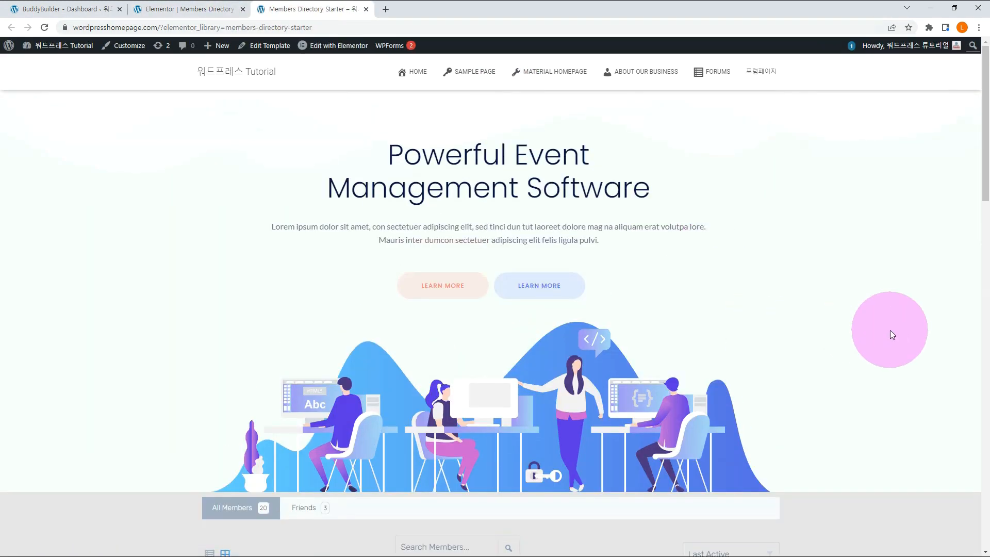
scroll(891, 331, "down", 7)
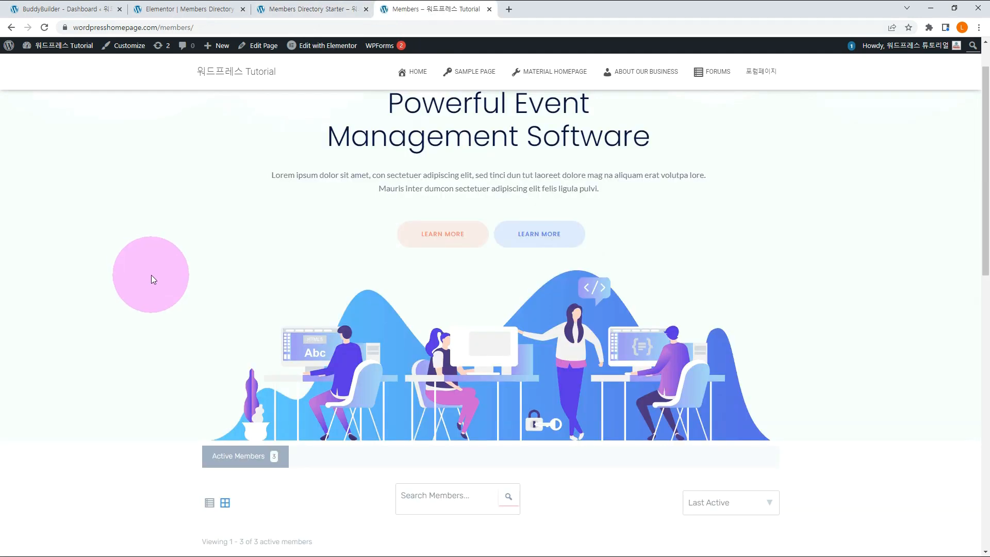
scroll(150, 275, "down", 6)
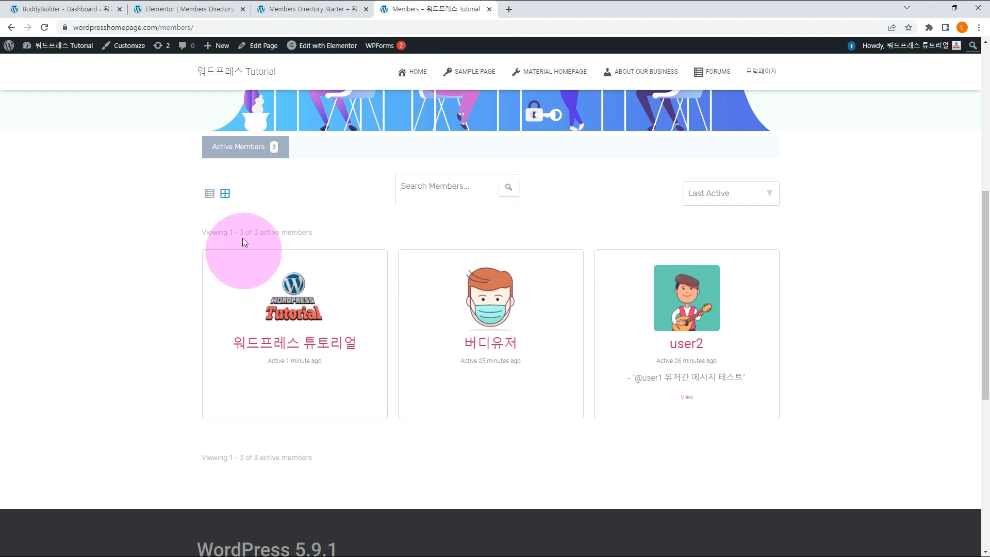
Compare the list and grid layouts of the members directory, ending on the grid layout
left_click(208, 194)
scroll(227, 277, "down", 4)
scroll(222, 247, "up", 4)
left_click(224, 194)
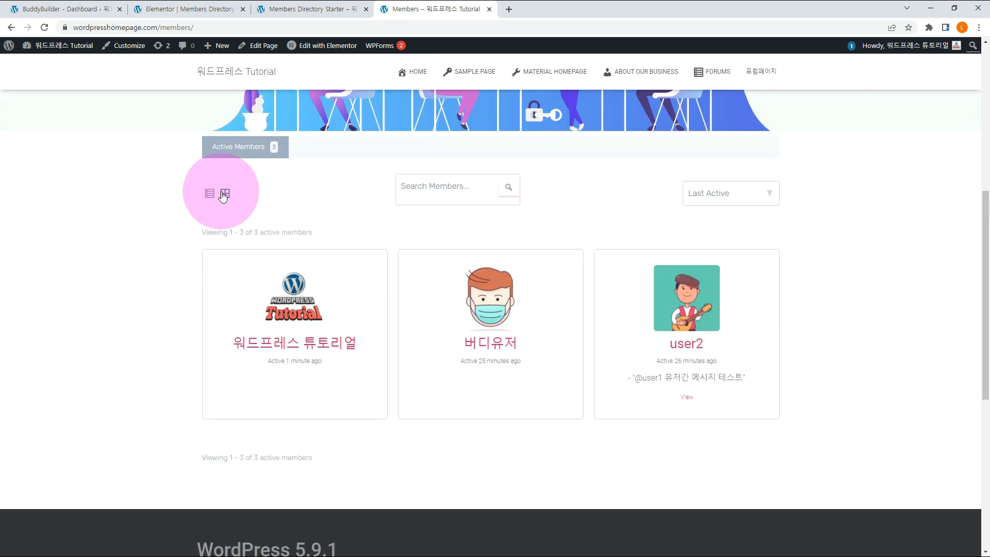
Open user2's profile from the members directory and review the personal activity feed and the mentions
left_click(676, 332)
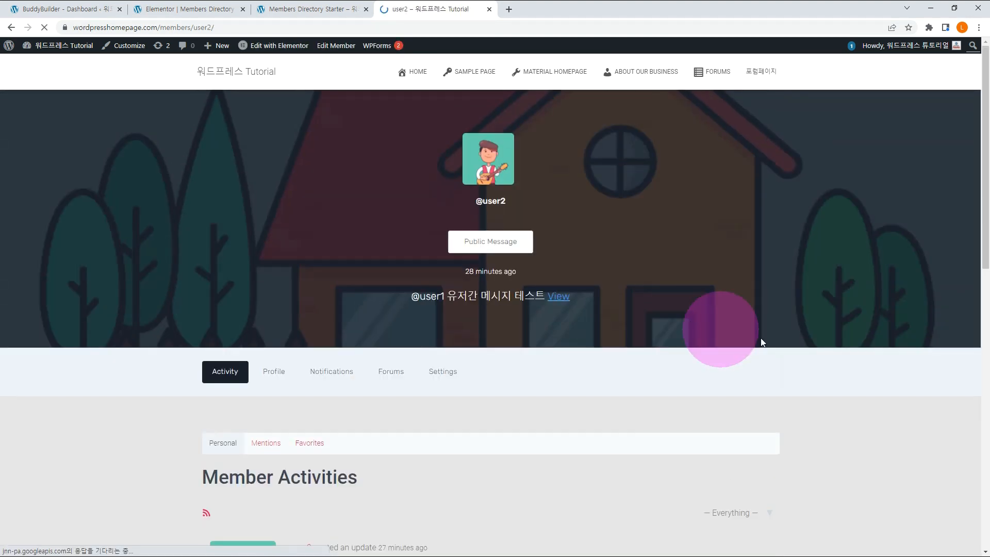
scroll(771, 339, "down", 4)
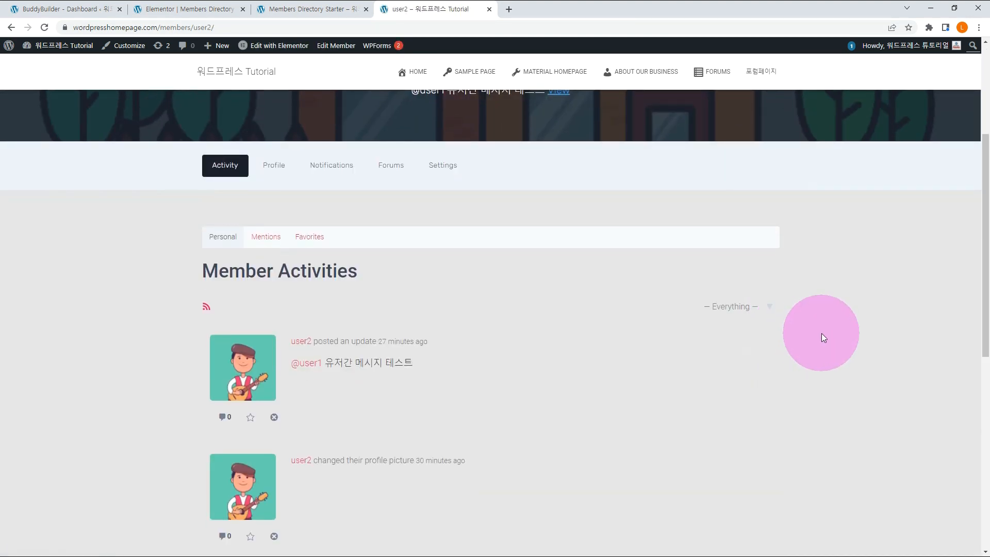
scroll(822, 334, "down", 3)
scroll(821, 333, "up", 3)
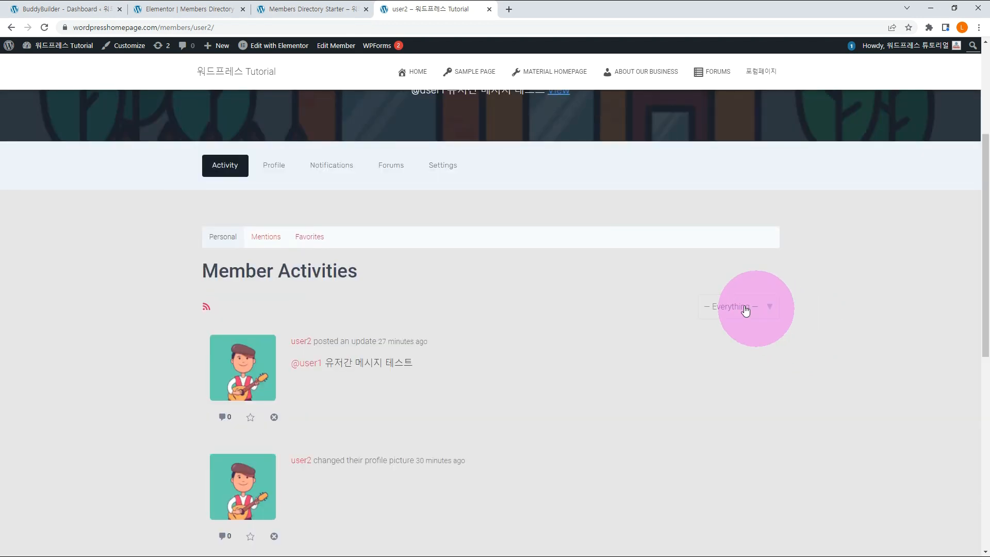
left_click(267, 238)
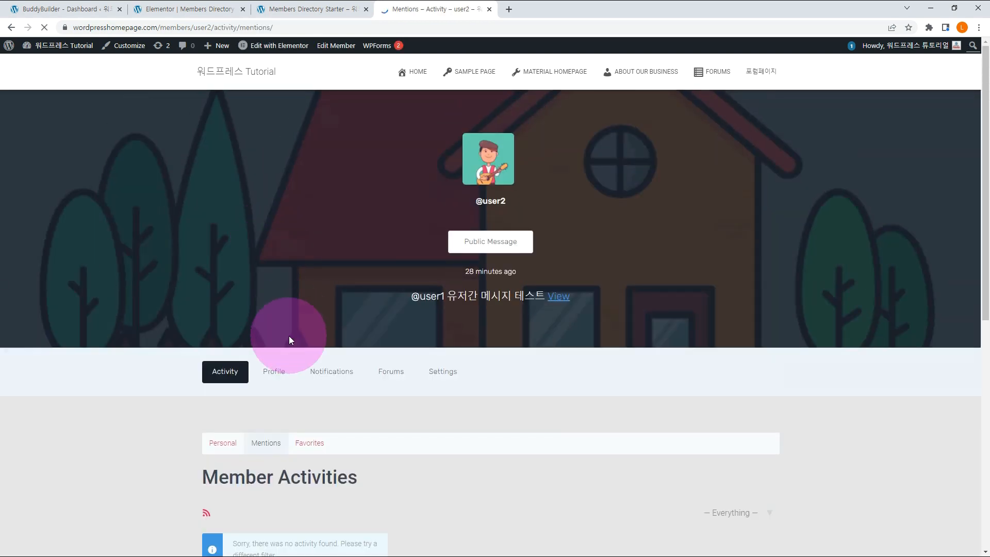
scroll(286, 336, "down", 4)
scroll(281, 332, "up", 2)
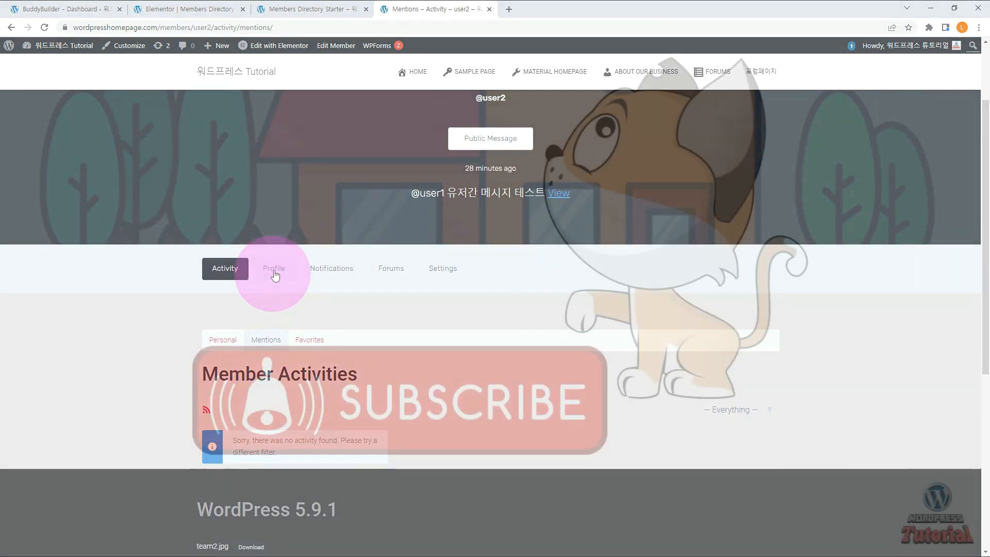